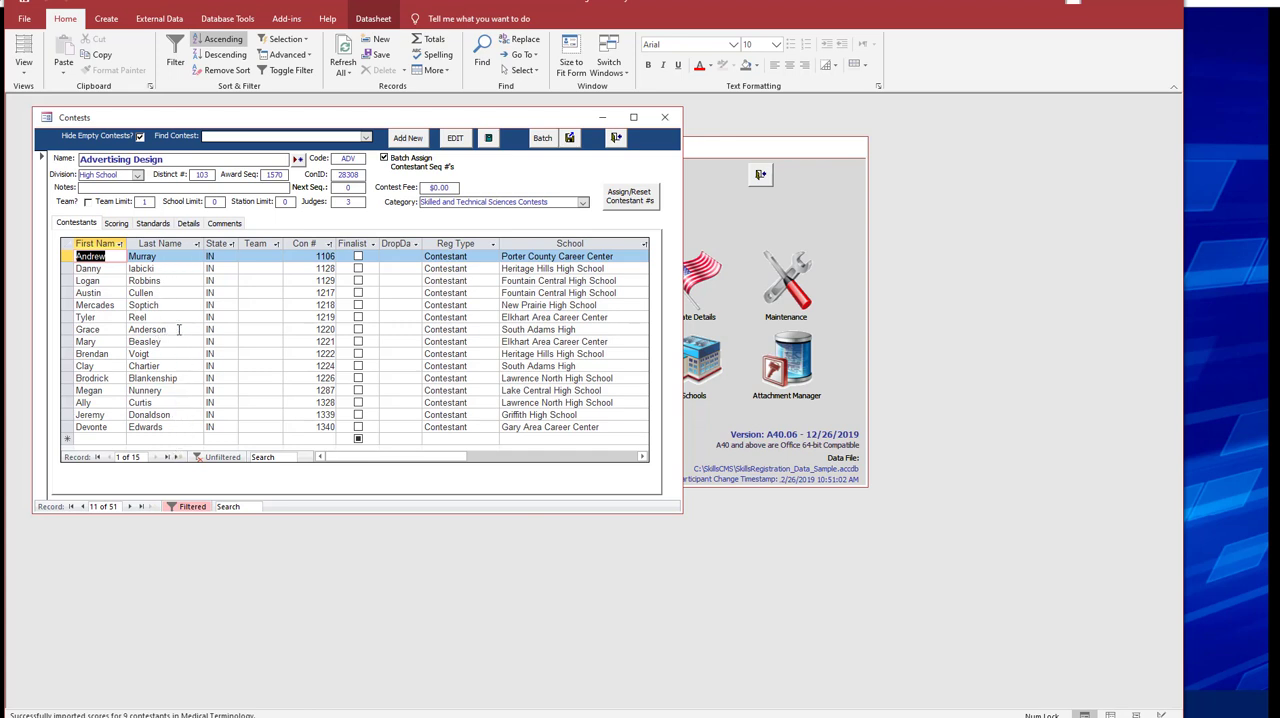
Look through the Advertising Design contestants, going to the 13th record and back to the 10th.
click(136, 457)
text(3)
key(Return)
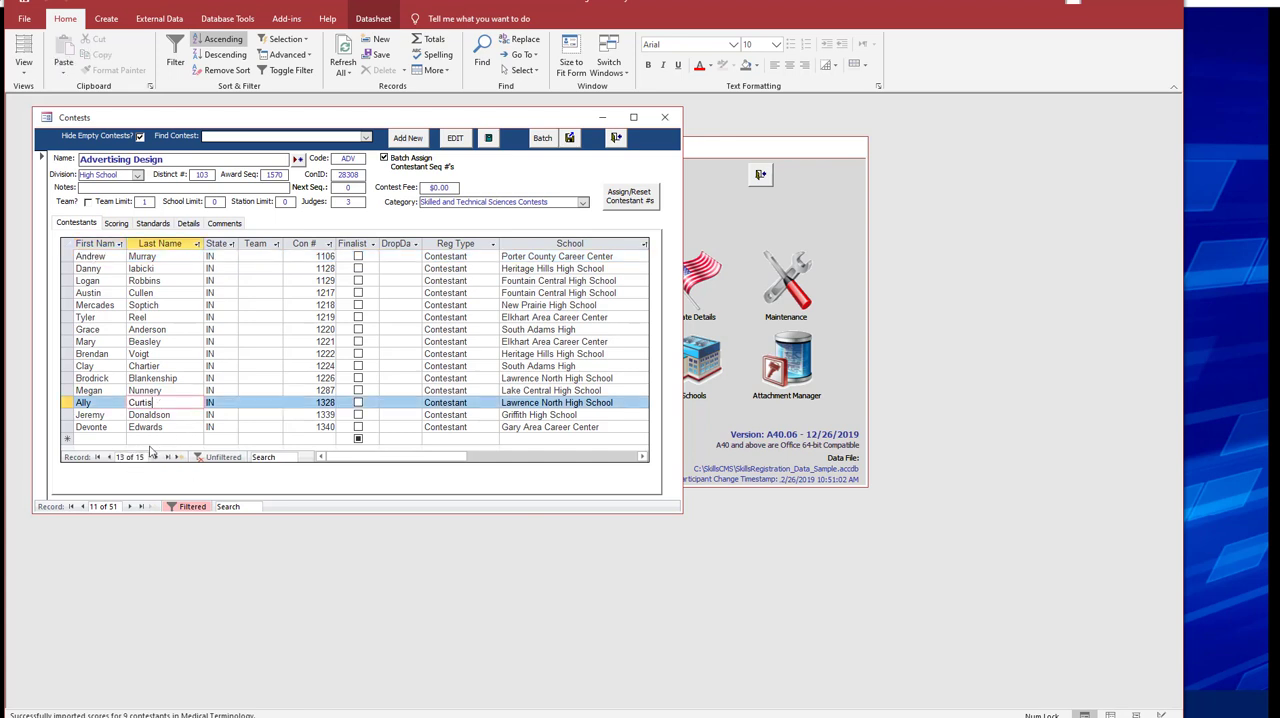
click(181, 367)
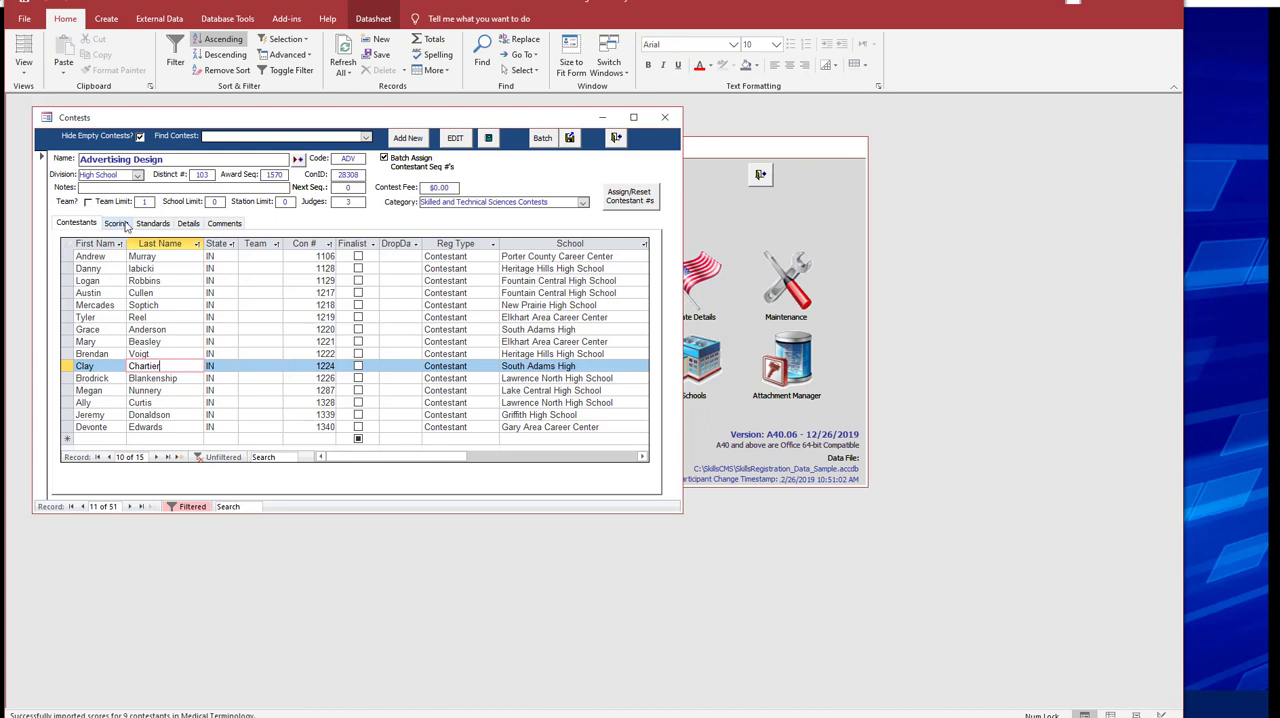
Apply the Preliminary Round default configuration to the Advertising Design contest's scoring standards.
click(146, 225)
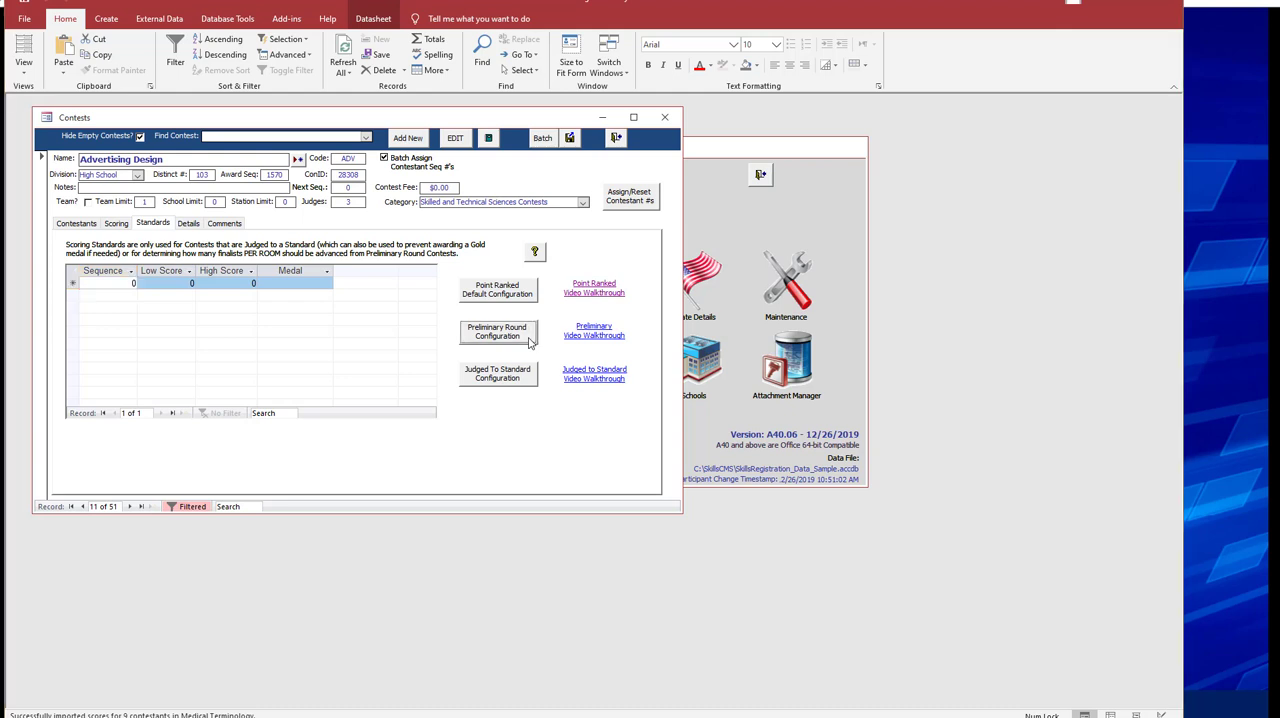
click(530, 338)
click(593, 415)
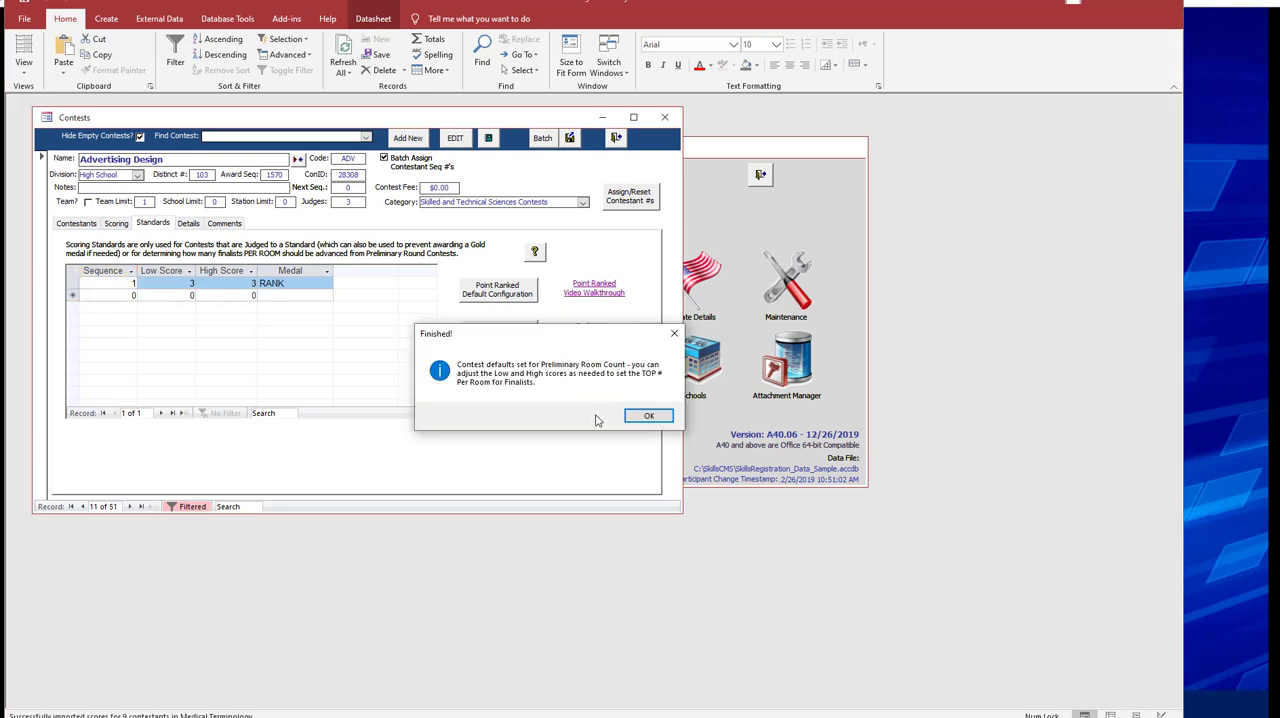
click(649, 417)
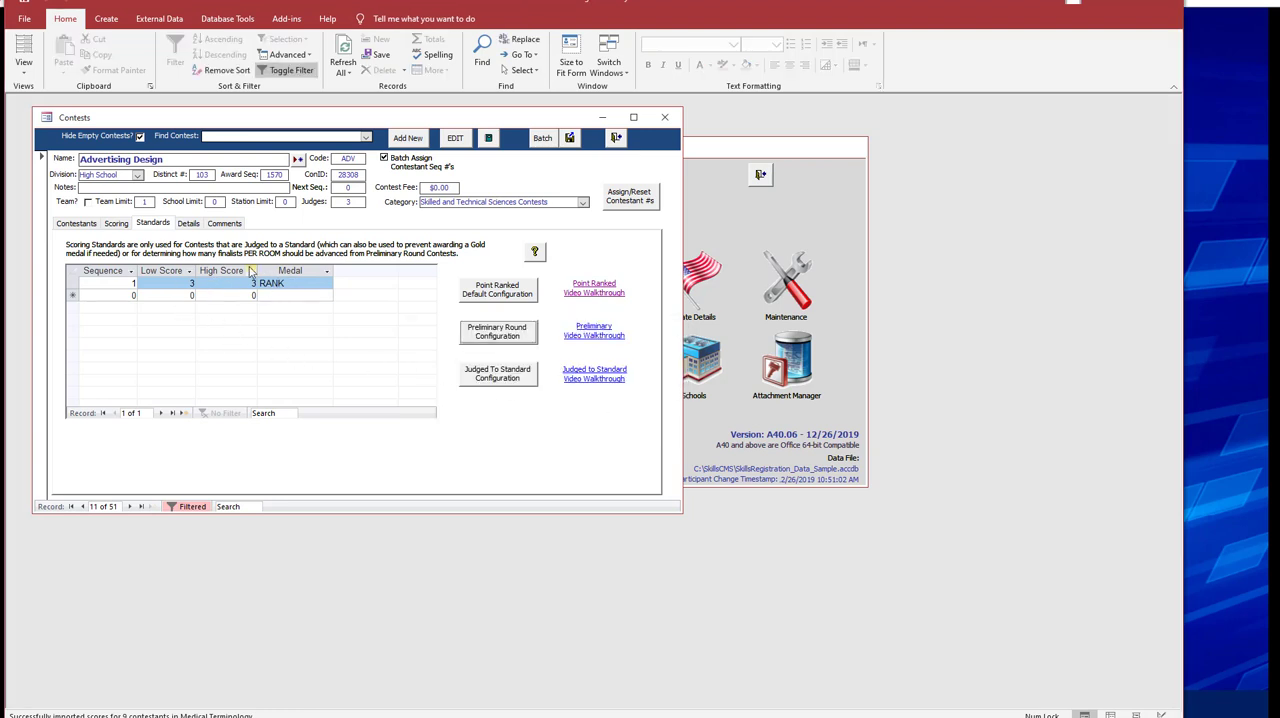
Set both the low score and the high score of the RANK standard to 2.
click(177, 283)
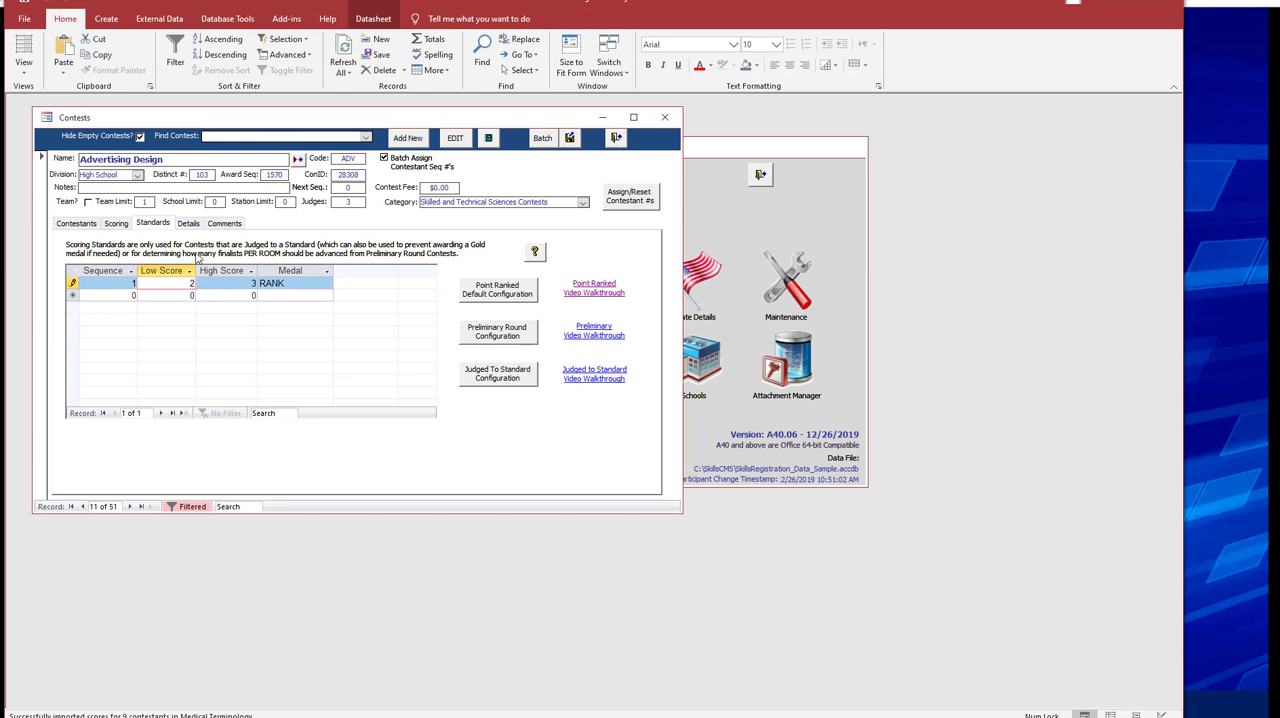
key(Tab)
key(Tab)
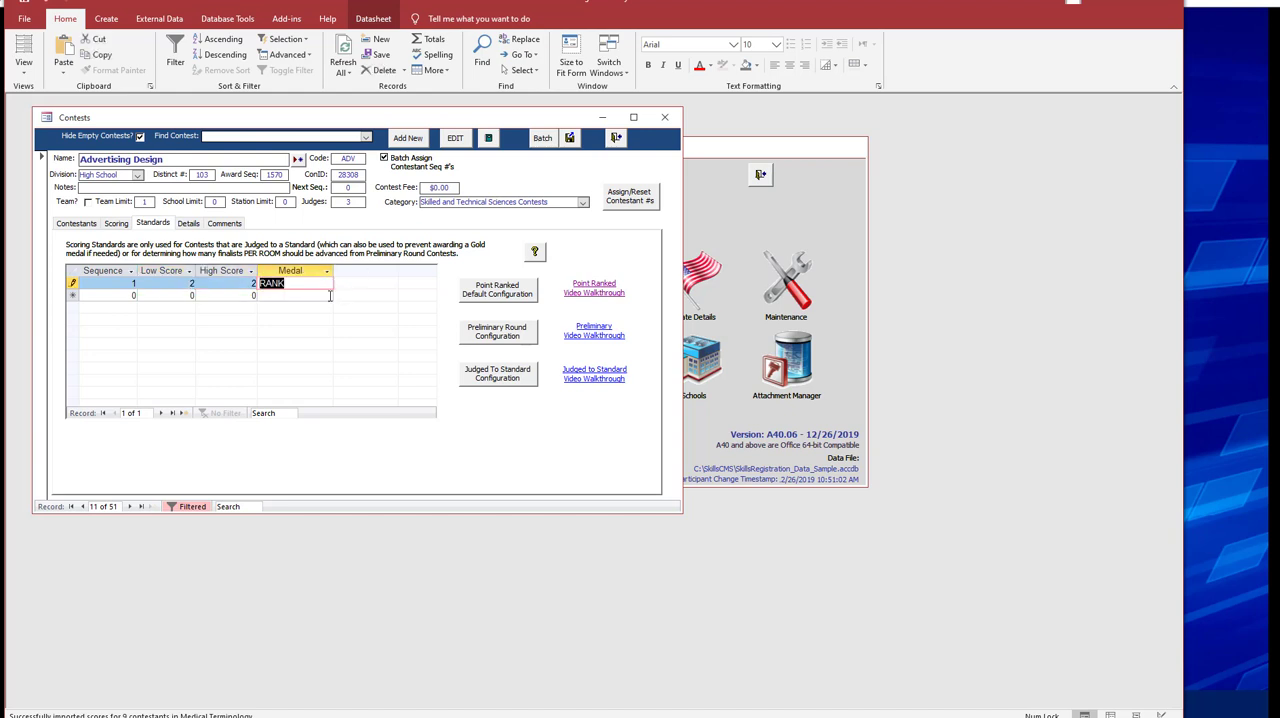
key(Tab)
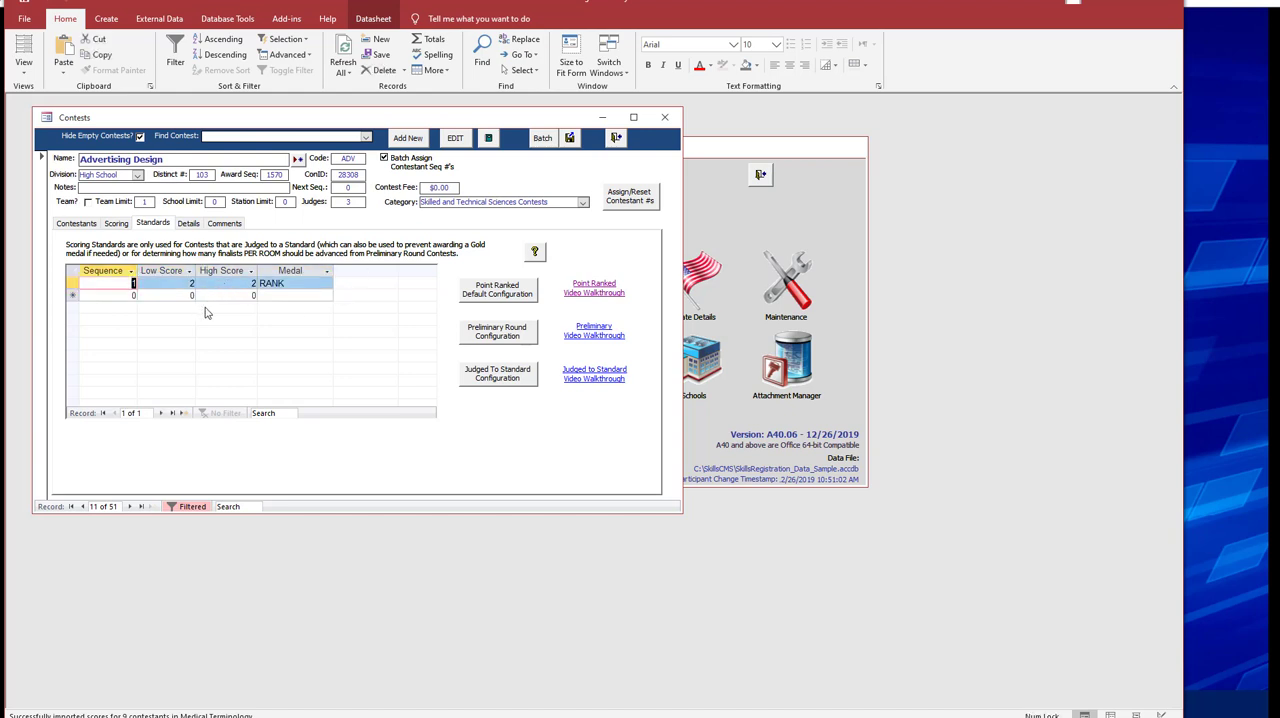
key(Tab)
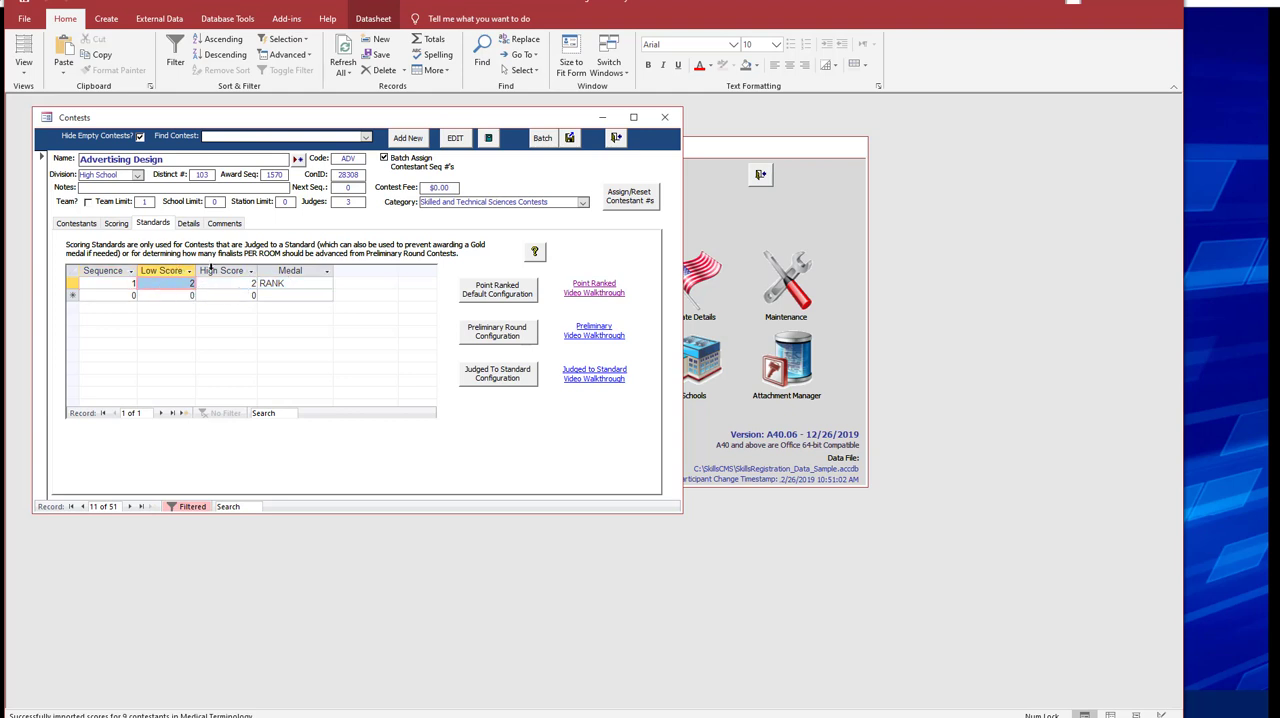
Create the scoring disk for Advertising Design from its scoring setup, choosing the Preliminaries ScoreCard.
click(120, 224)
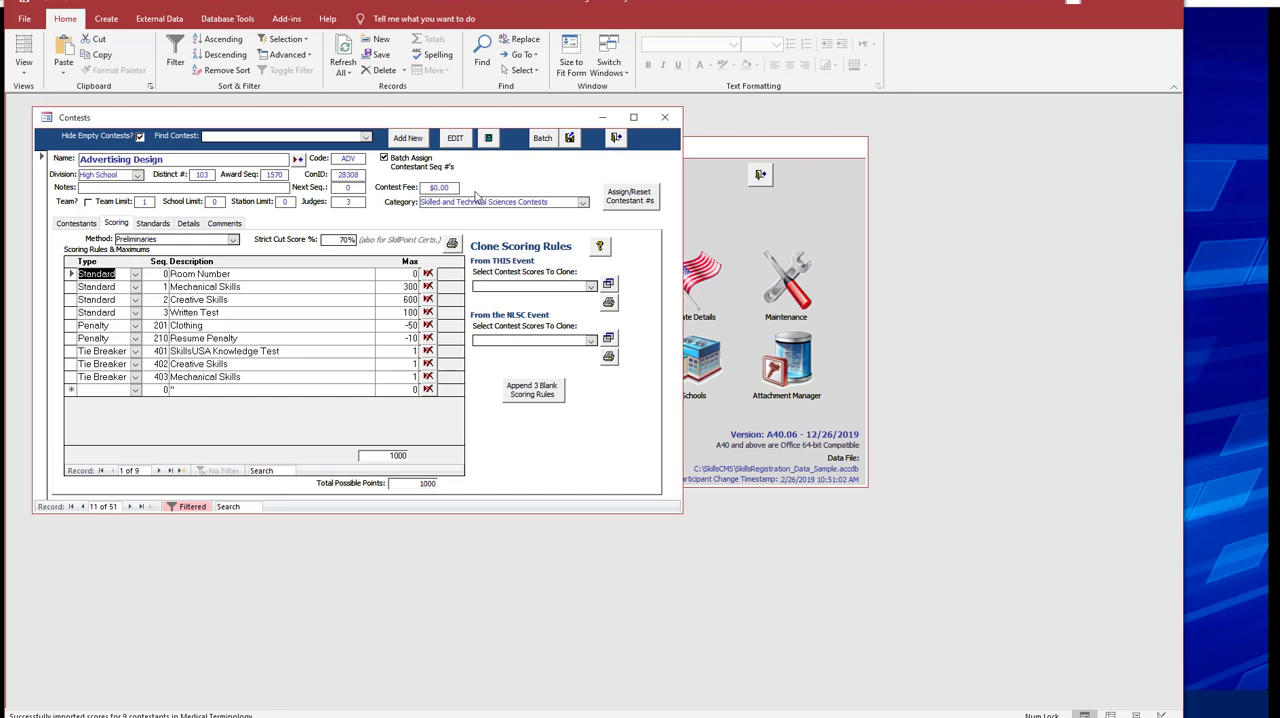
click(569, 138)
click(541, 430)
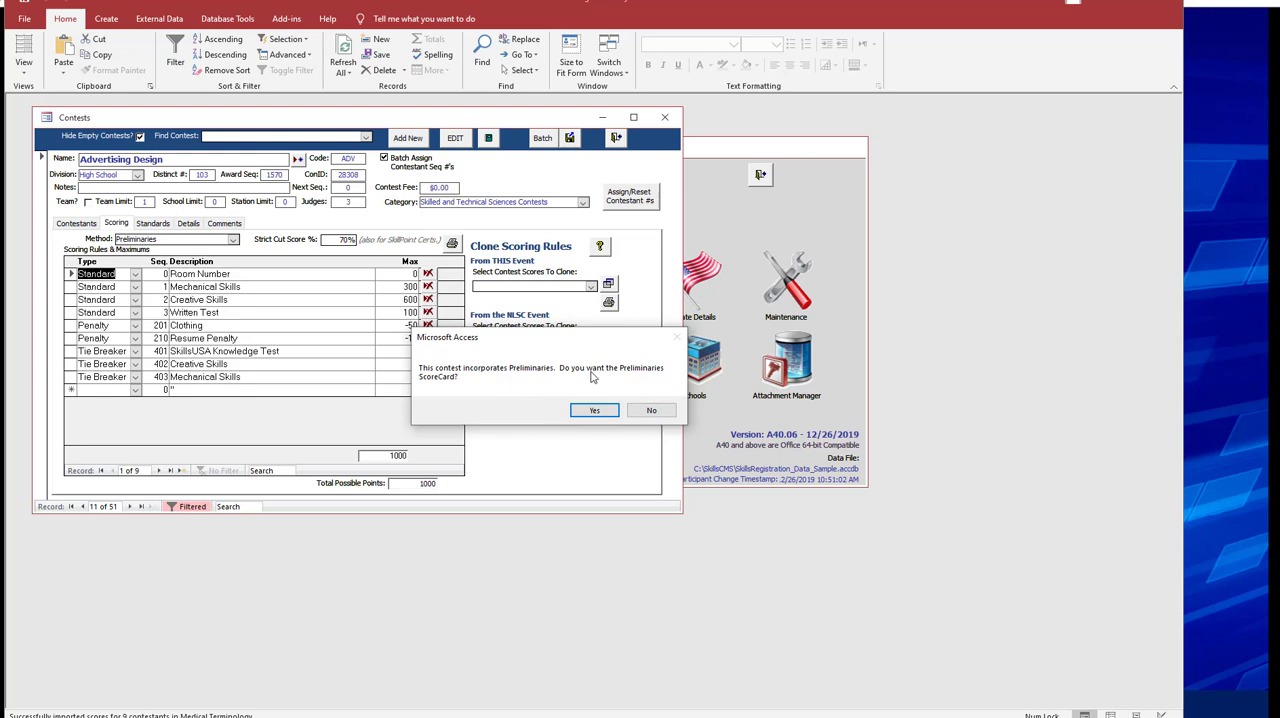
click(594, 411)
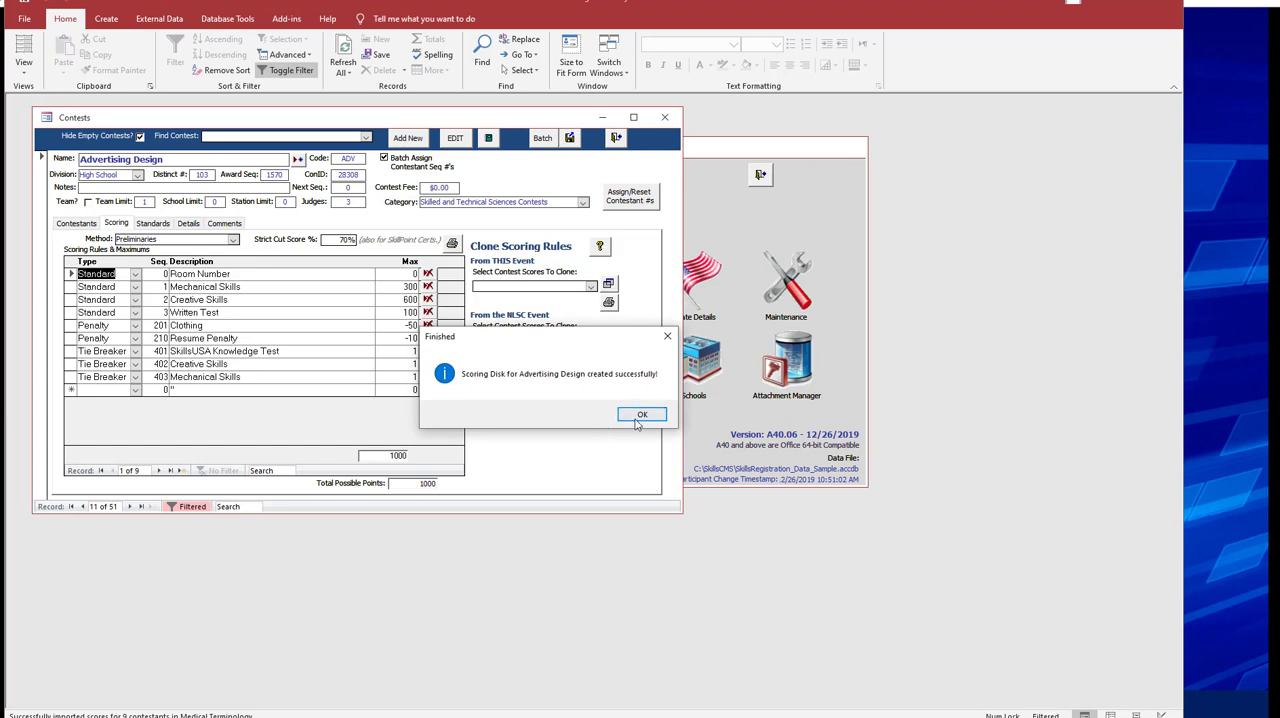
click(632, 419)
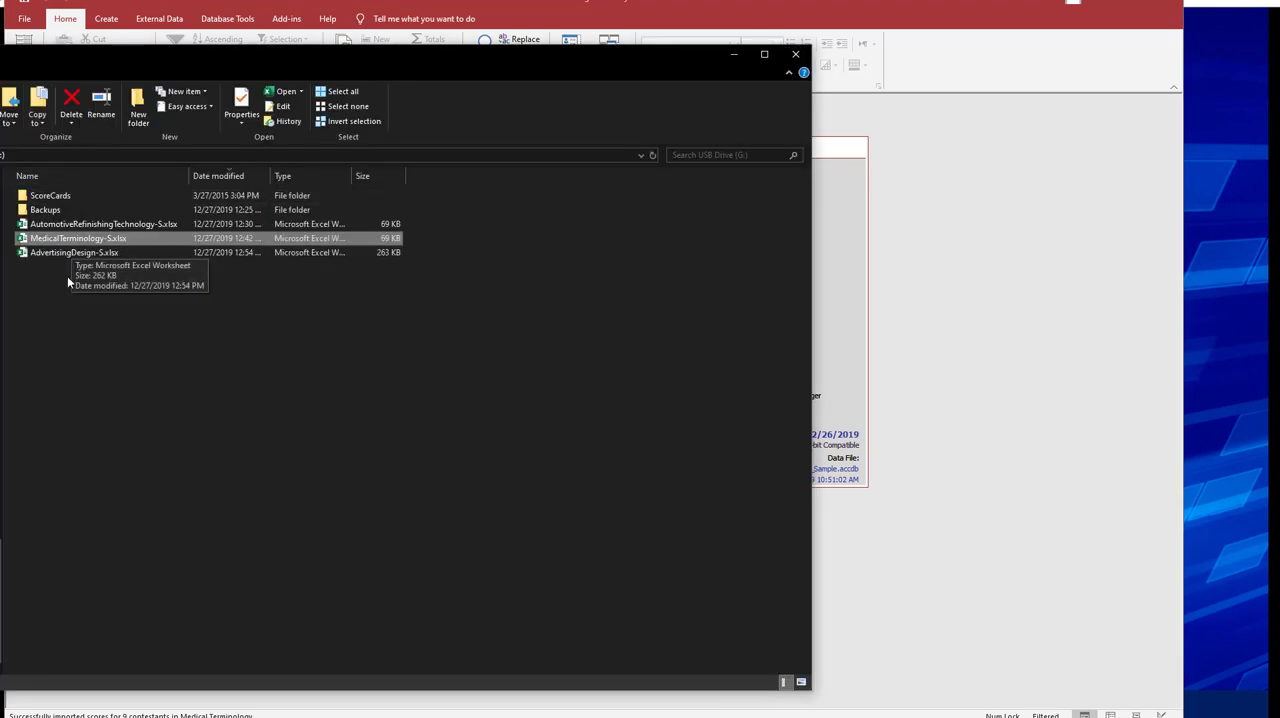
Open AdvertisingDesign-S.xlsx from the USB drive in Excel and compare its Judge2 and Judge1 sheets.
double_click(67, 252)
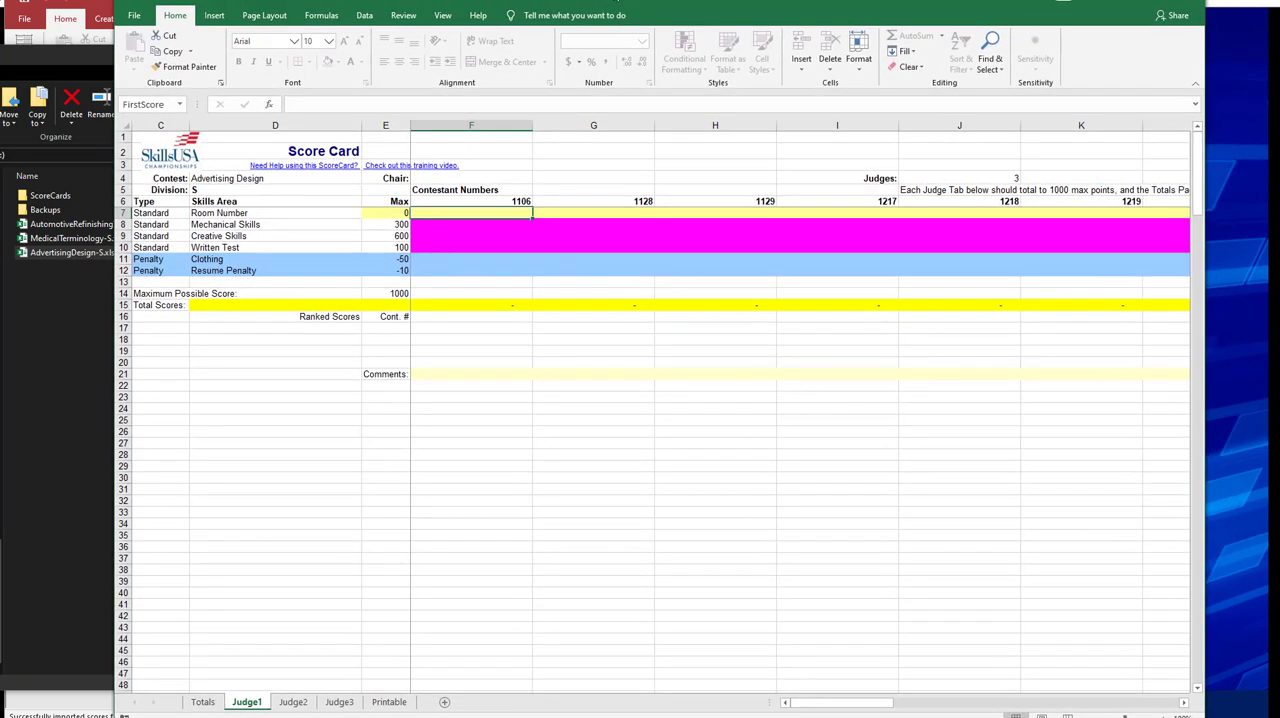
click(293, 702)
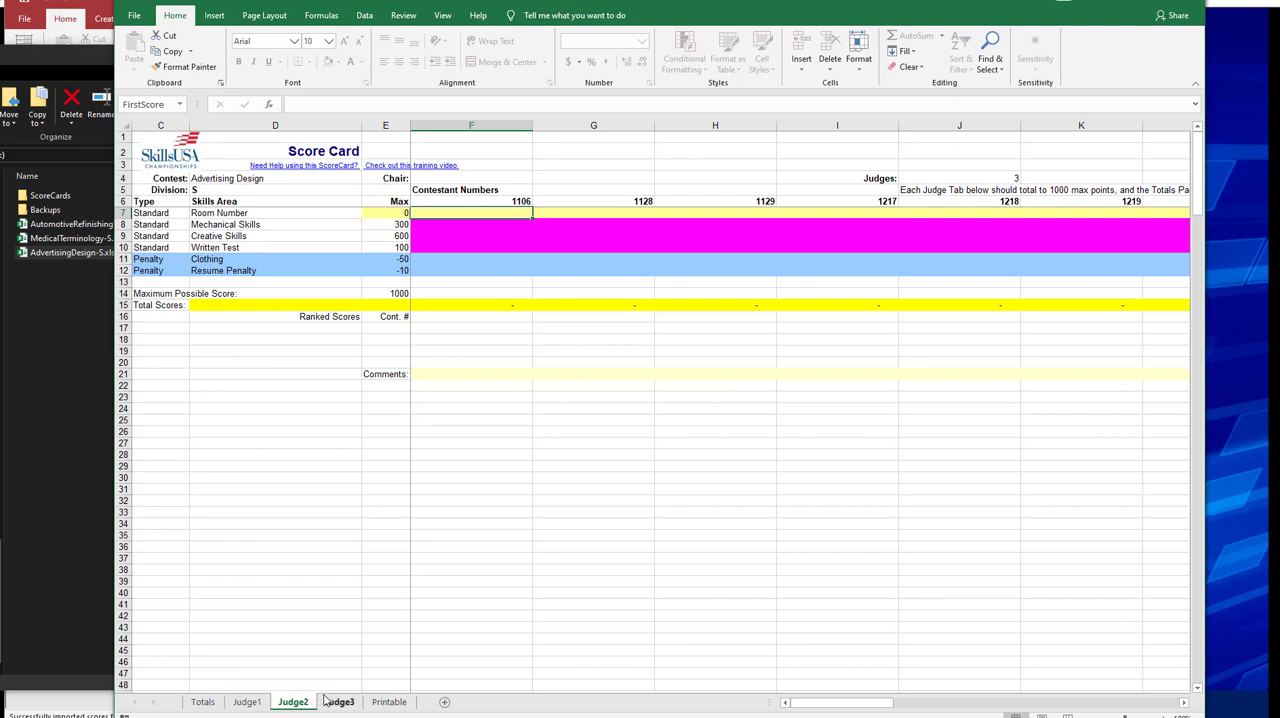
click(247, 702)
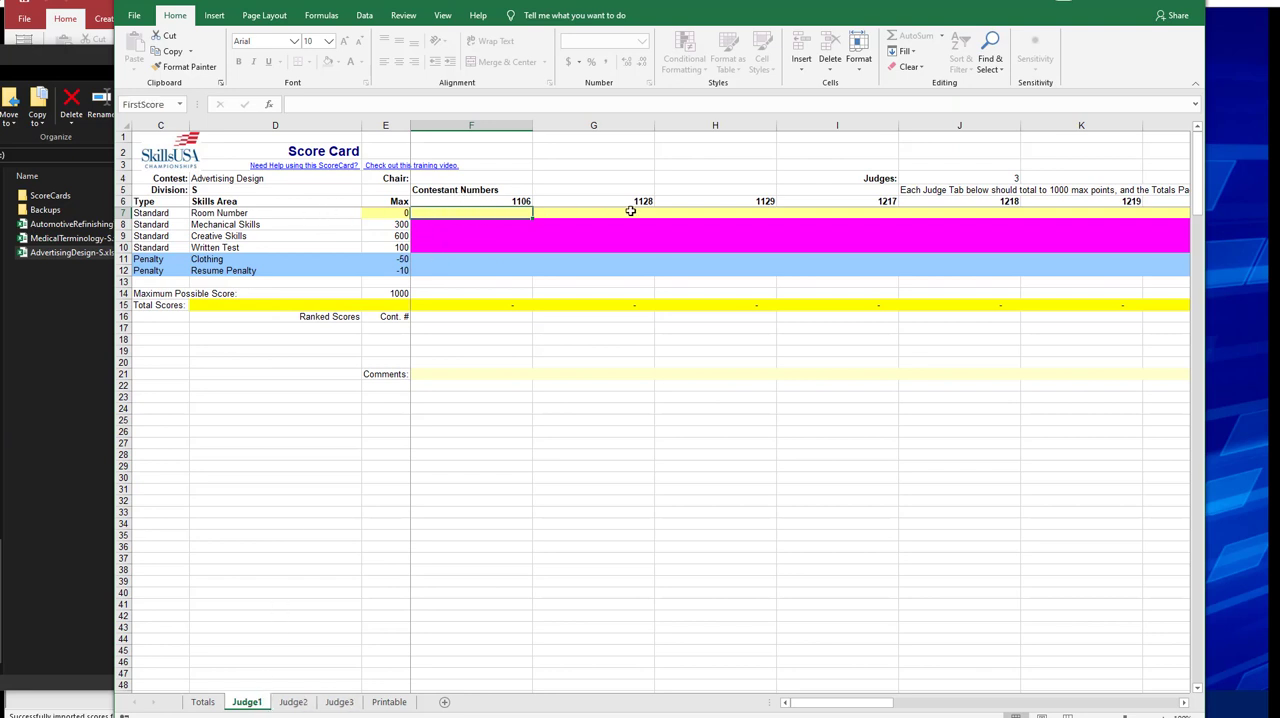
Enter A as the Room Number for the first five contestants, F7:J7, on the Judge1 sheet.
key(Right)
key(Left)
text(A)
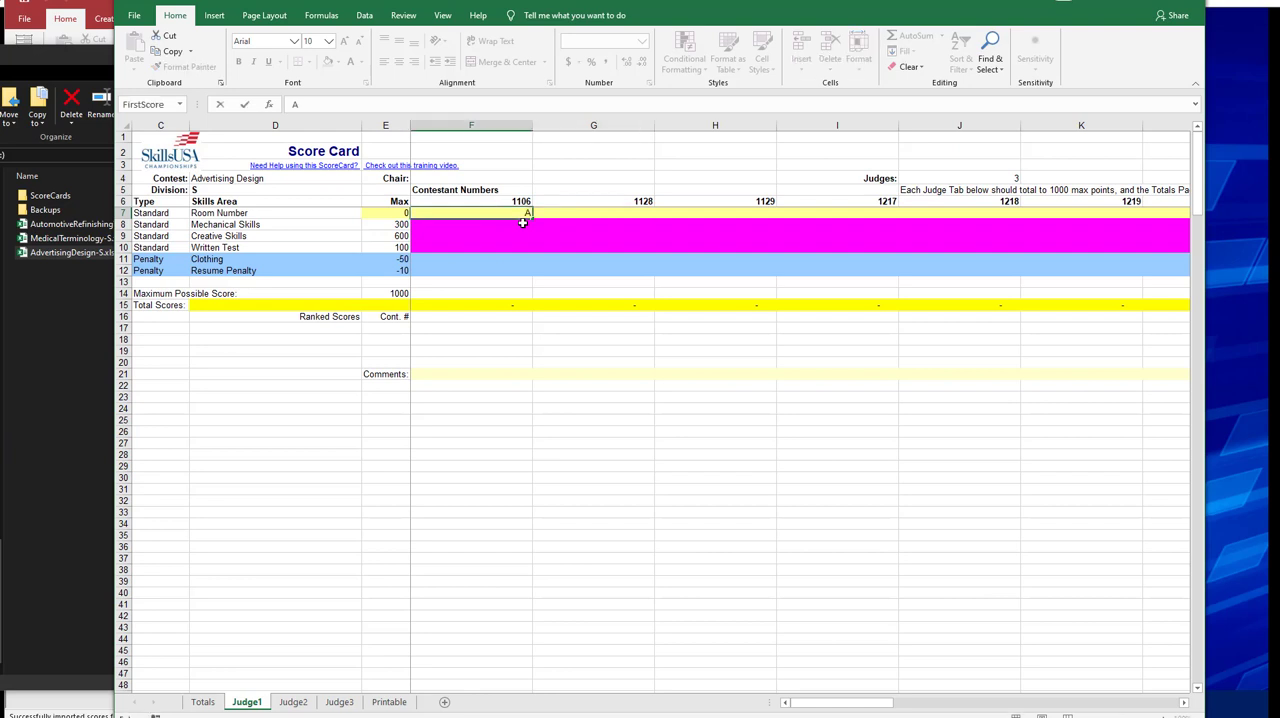
key(Tab)
text(A)
key(Tab)
text(A)
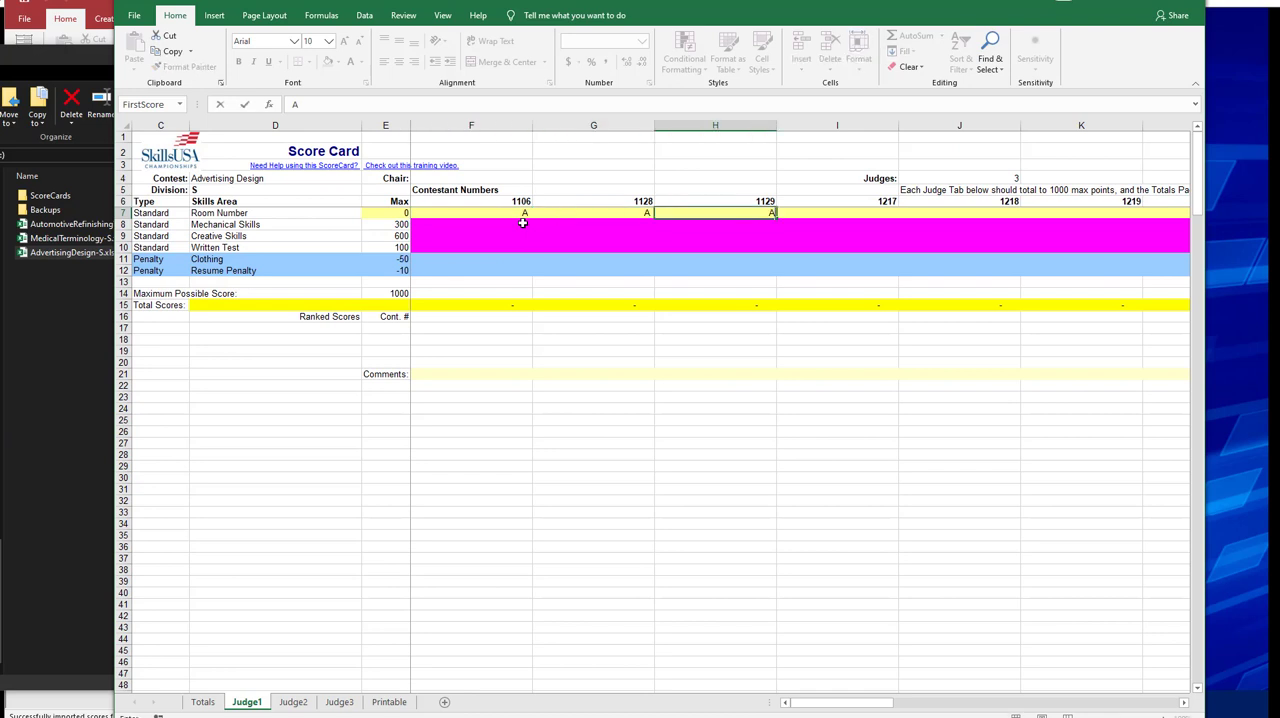
key(Tab)
text(A)
key(Tab)
text(A)
key(Right)
key(Right)
key(Right)
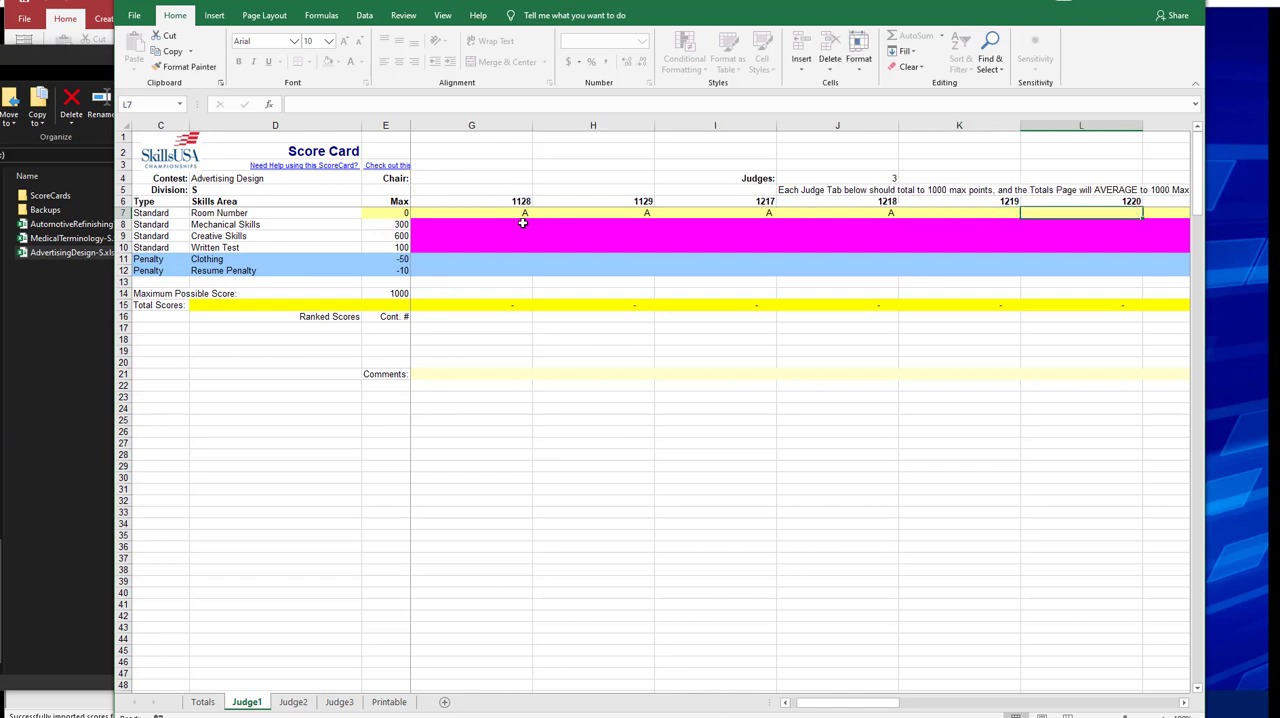
Enter the Room Number for the next five contestants on Judge1: Lincoln in K7:M7 and O7, and Licoln in N7.
key(Left)
key(Left)
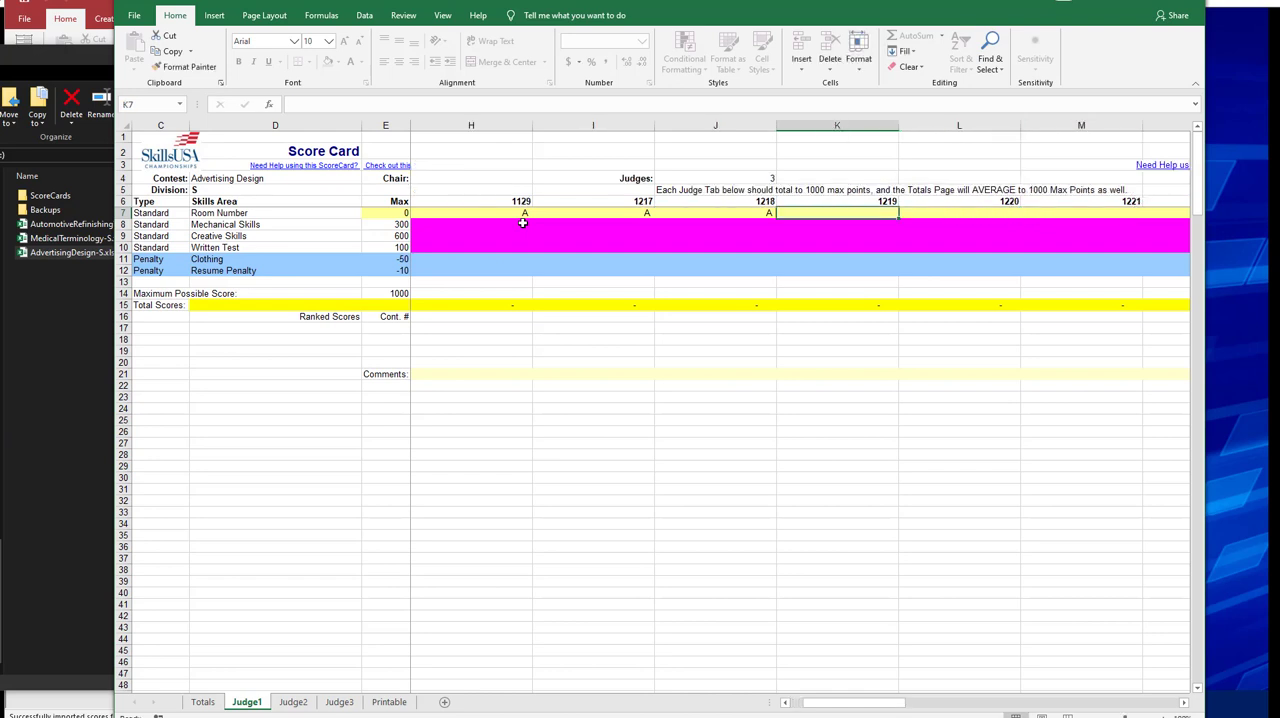
text(Lincoln)
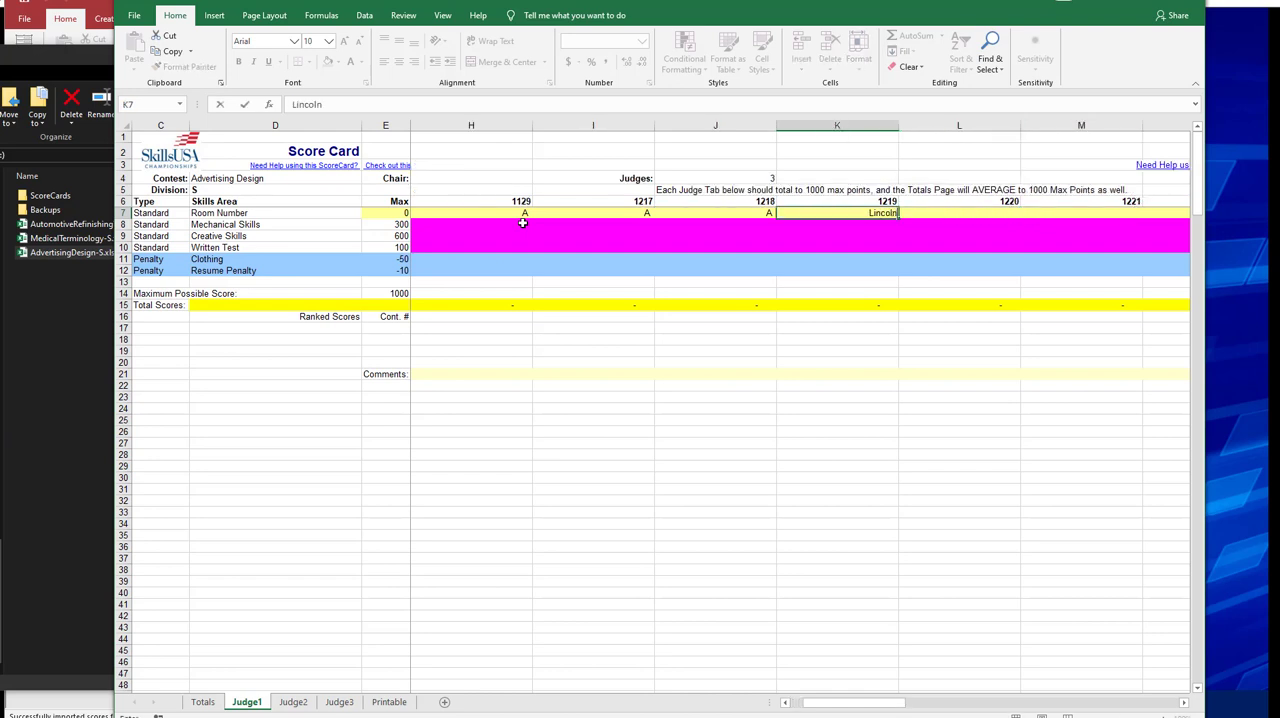
key(Tab)
text(Lincoln)
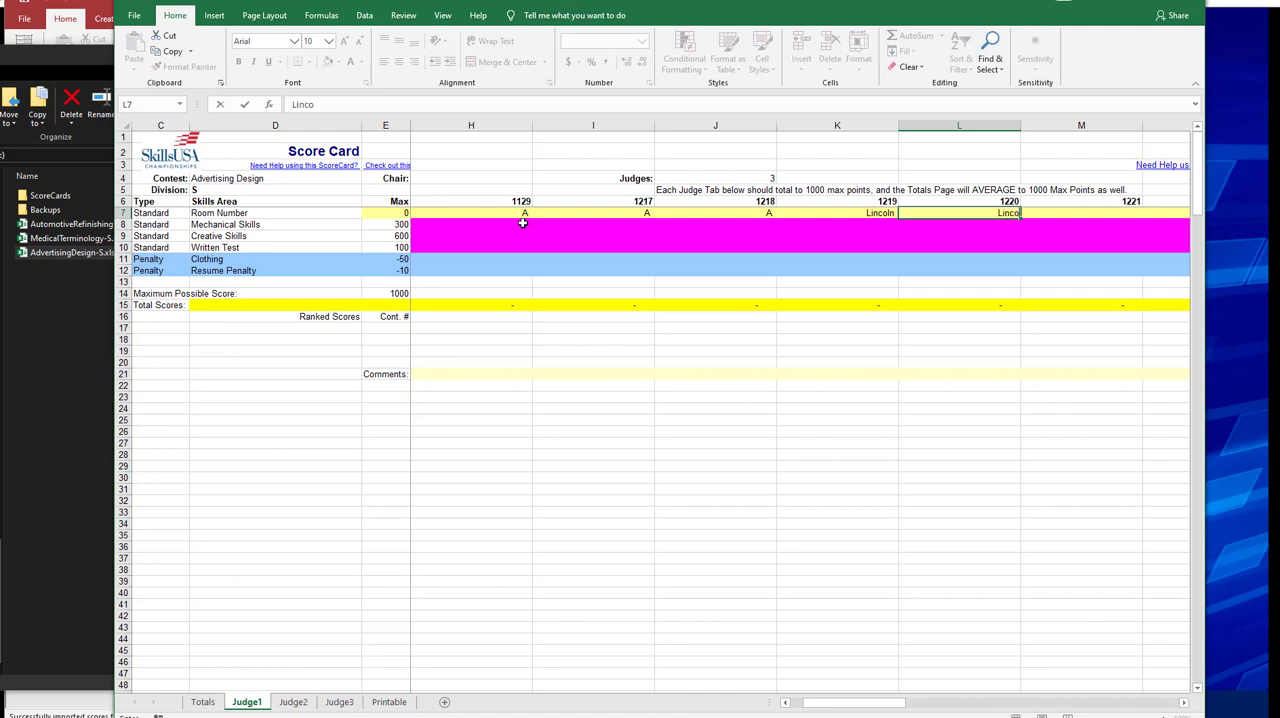
key(Tab)
text(Lo)
text(ncoln)
key(Tab)
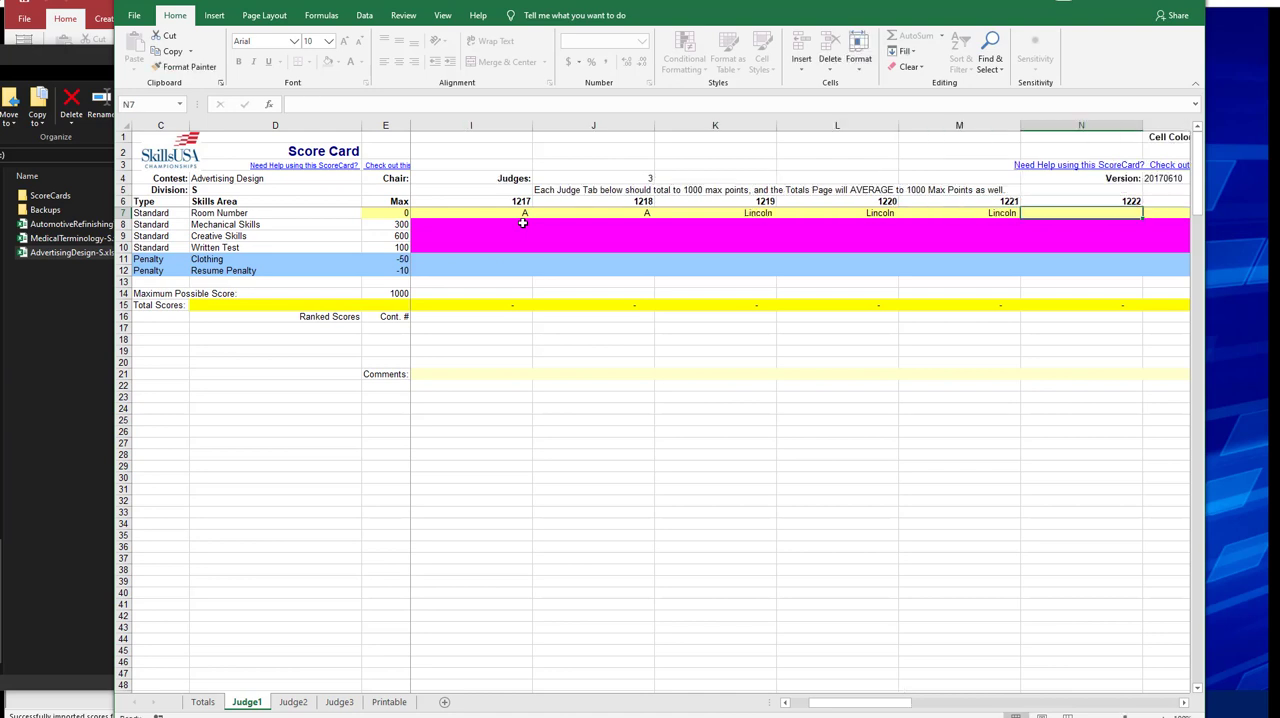
text(Licoln)
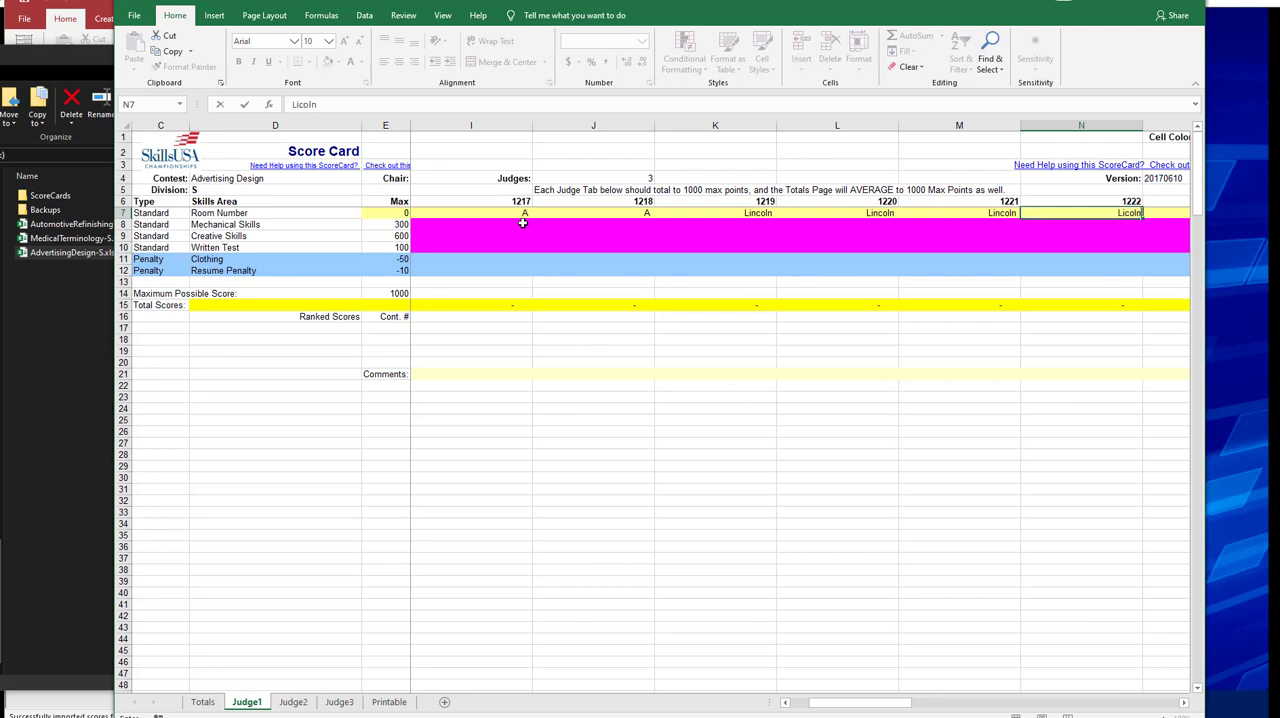
key(Tab)
text(Lincoln)
key(Tab)
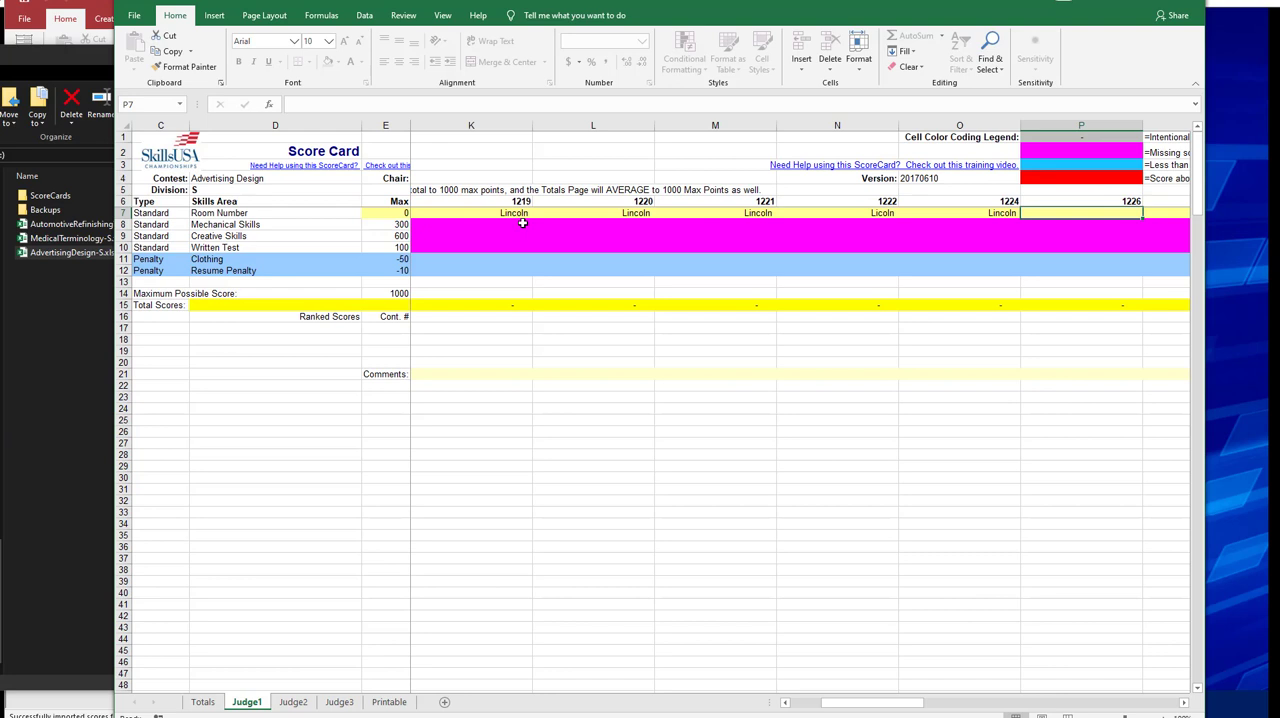
Enter B50 as the Room Number for the last five contestants, P7:T7, on the Judge1 sheet.
text(B)
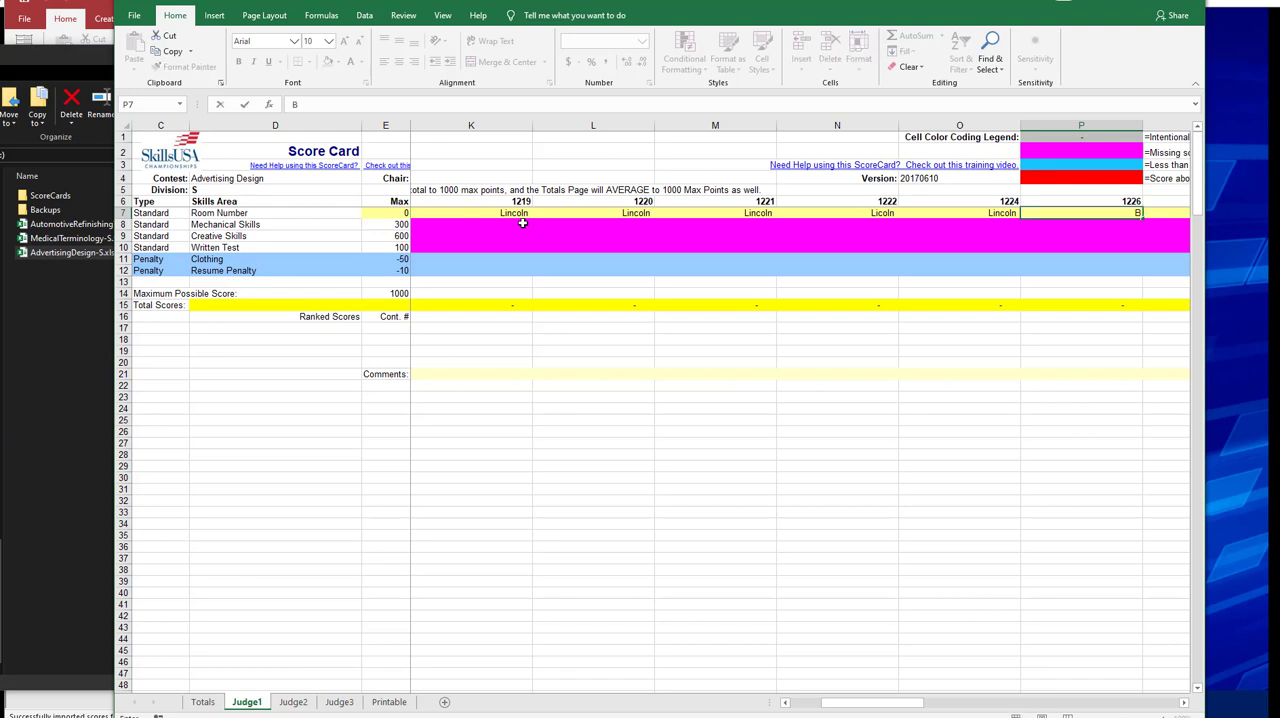
text(50)
key(Tab)
text(B)
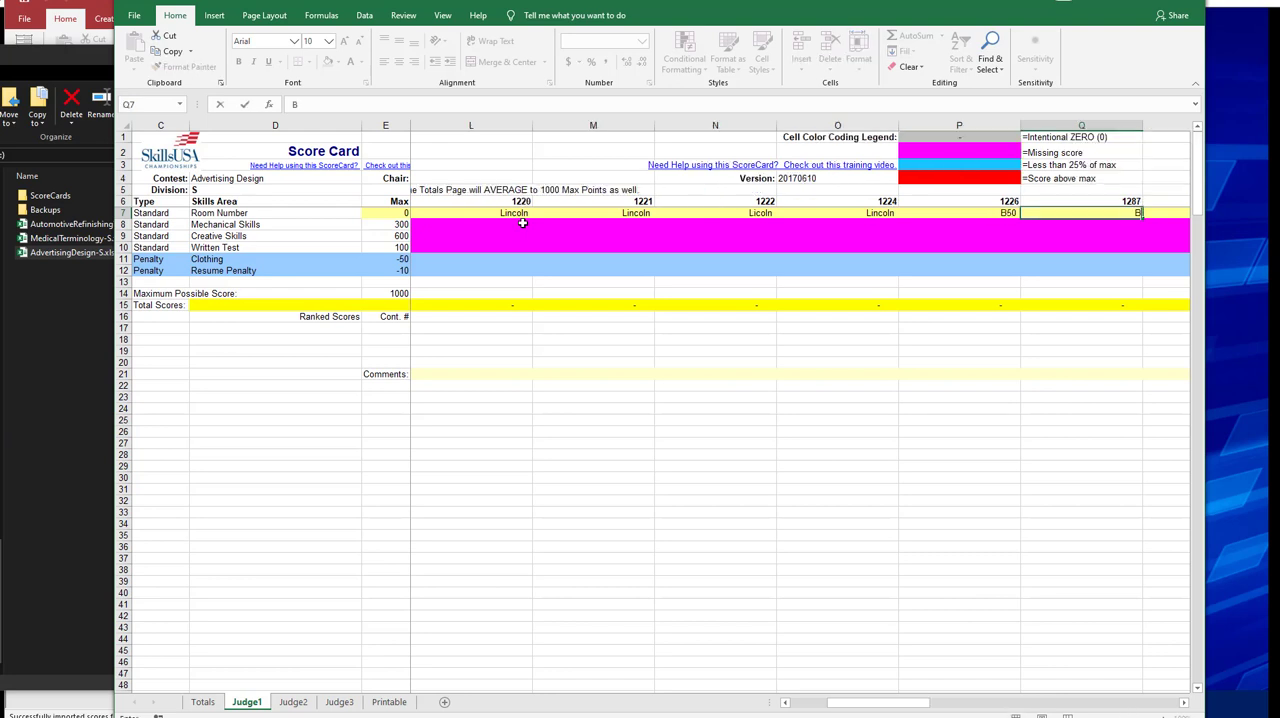
text(50)
key(Tab)
text(B50)
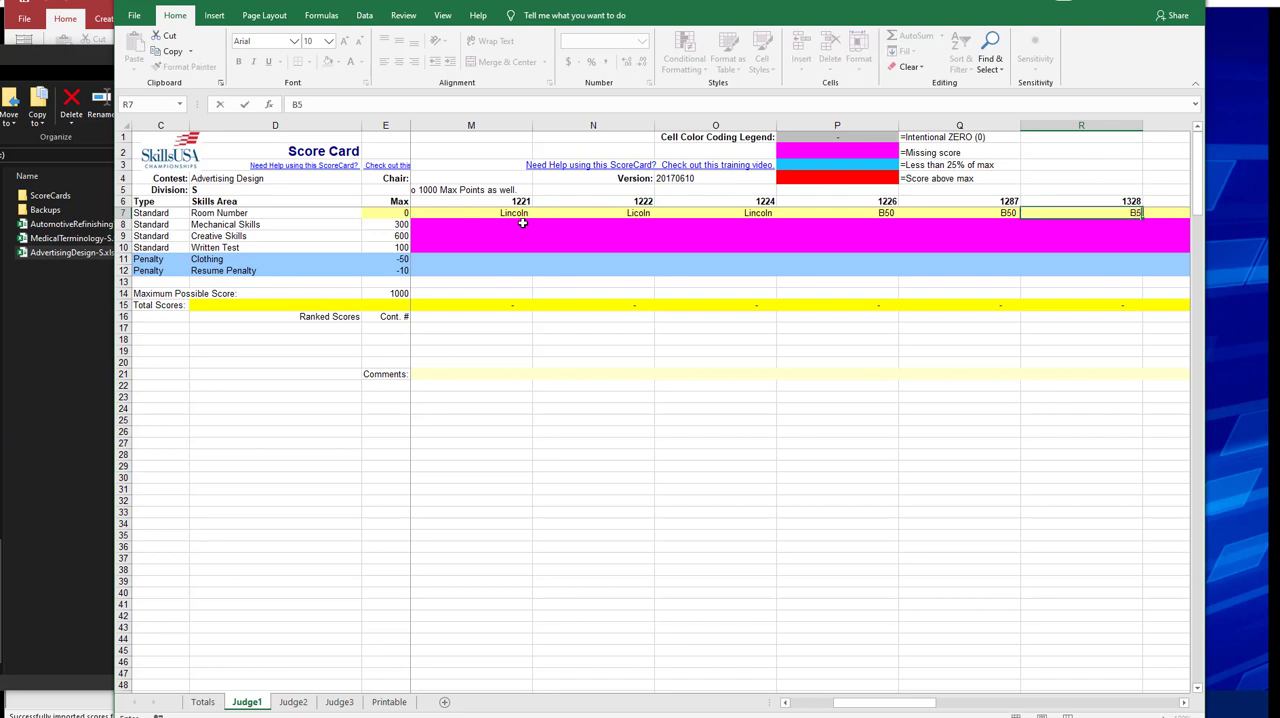
key(Tab)
text(B50)
key(Tab)
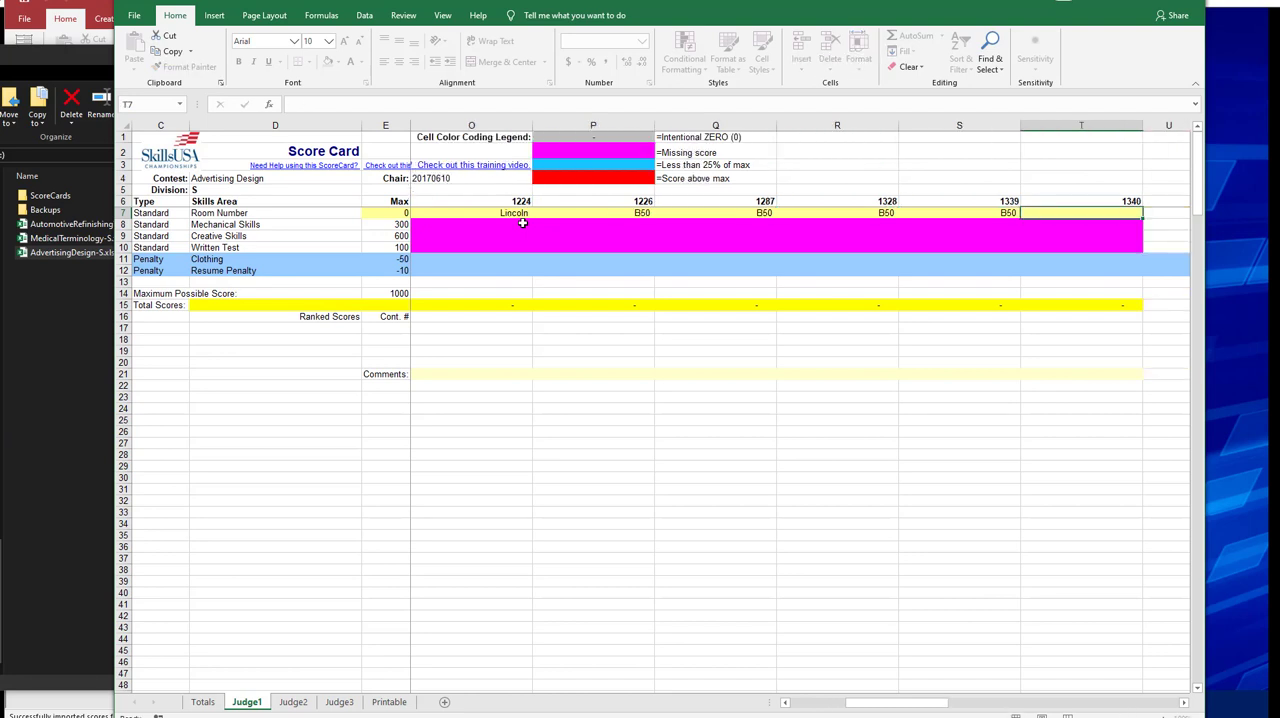
text(B50)
key(Left)
key(Left)
key(Left)
key(Left)
key(Left)
key(Left)
key(Left)
key(Left)
key(Left)
key(Left)
key(Left)
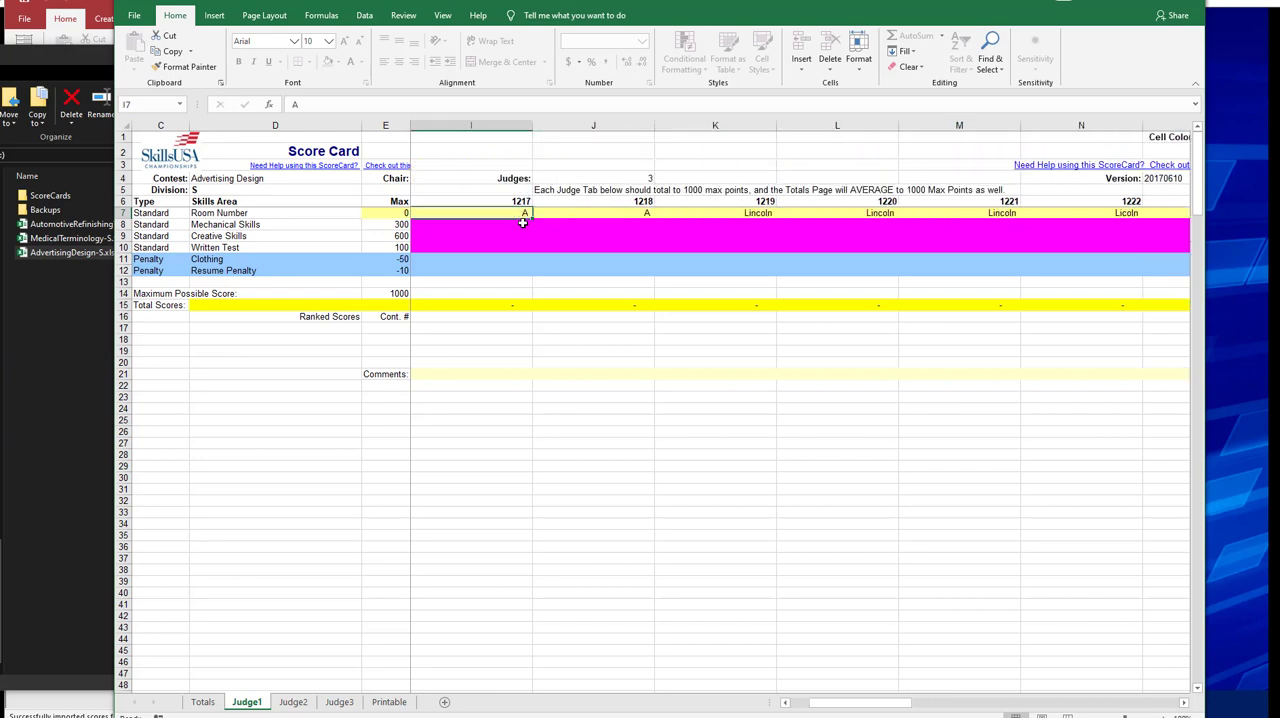
click(204, 703)
click(241, 704)
key(shift+Right)
Copy all fifteen Room Number entries, F7:T7, on the Judge1 sheet.
key(shift+Right)
key(shift+Right)
key(shift+Right)
key(shift+Right)
key(shift+Right)
key(shift+Right)
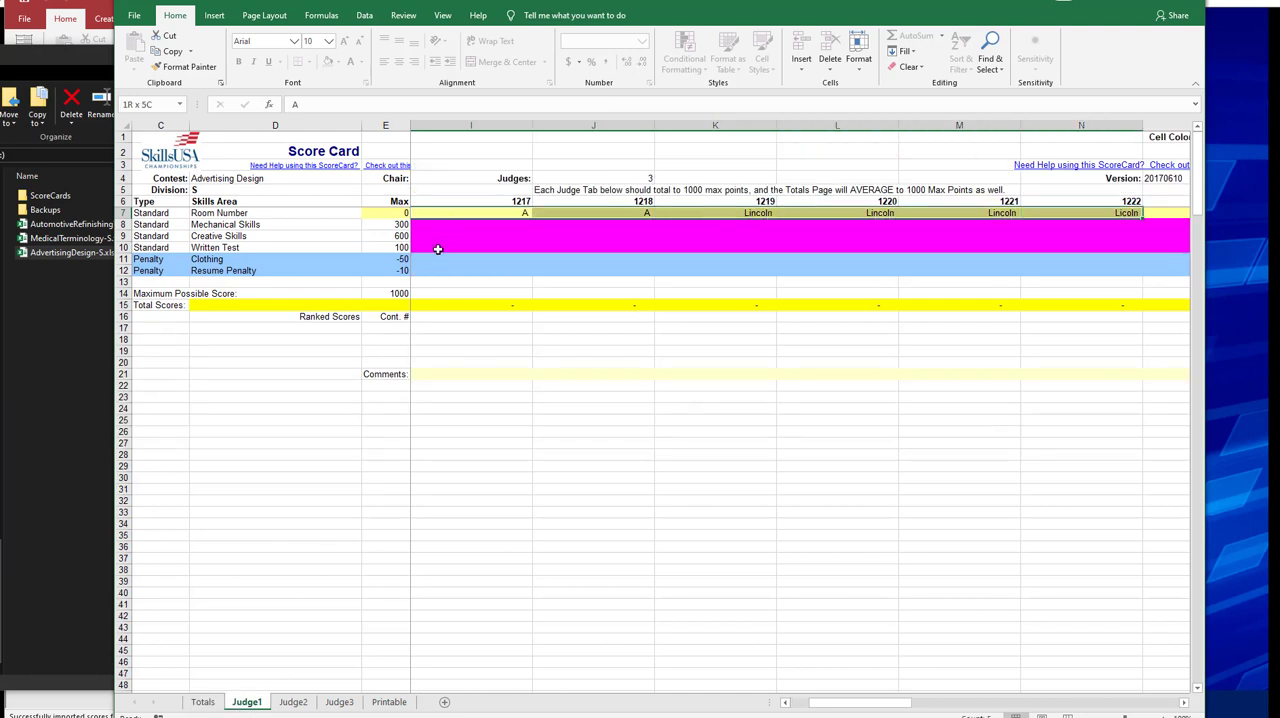
key(Home)
key(shift+Right)
key(shift+Right)
key(shift+Right)
key(shift+Right)
key(shift+Right)
key(shift+Right)
key(shift+Right)
key(shift+Right)
key(shift+Right)
key(shift+Right)
key(shift+Right)
key(shift+Right)
key(shift+Right)
key(shift+Right)
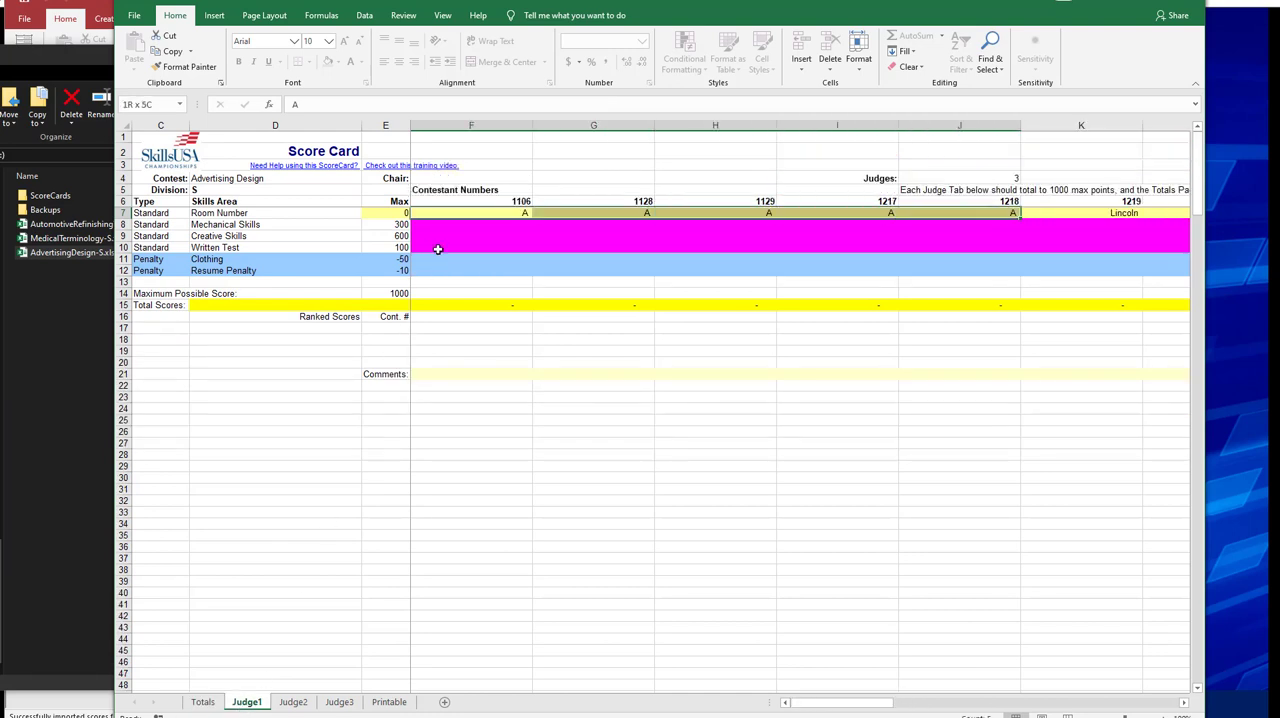
key(shift+Right)
key(shift+Right)
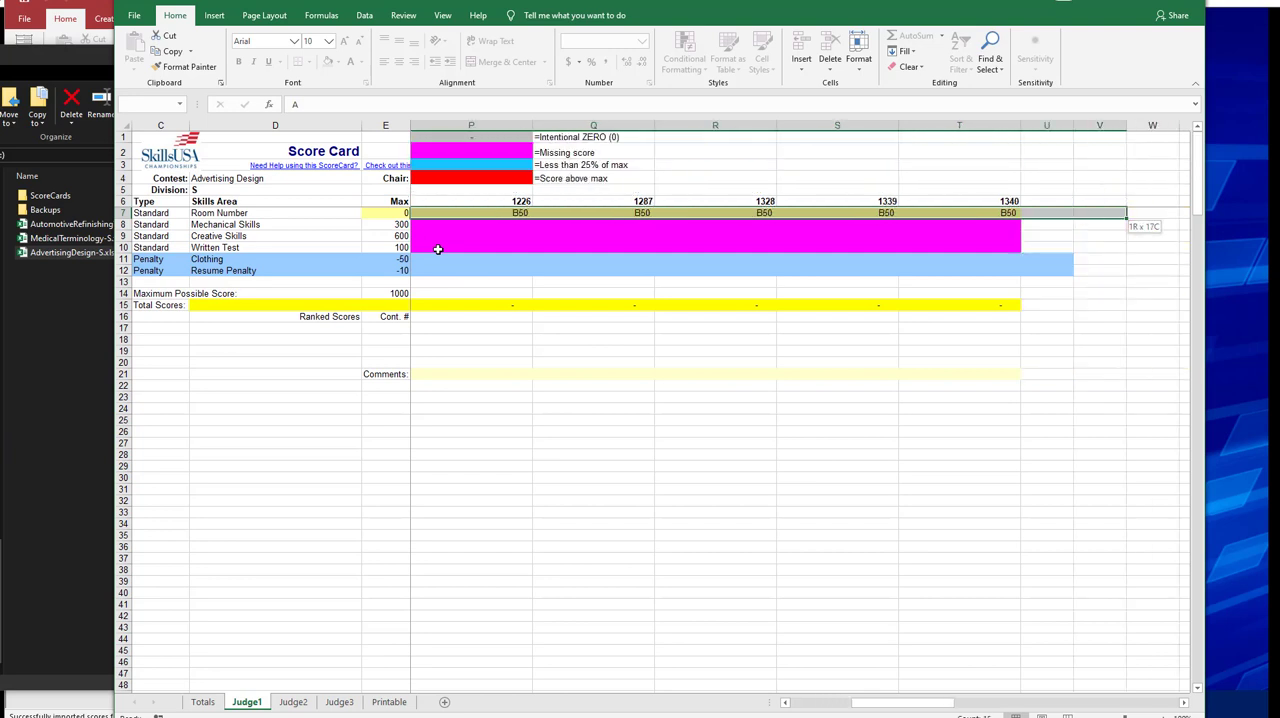
key(shift+Left)
key(shift+Left)
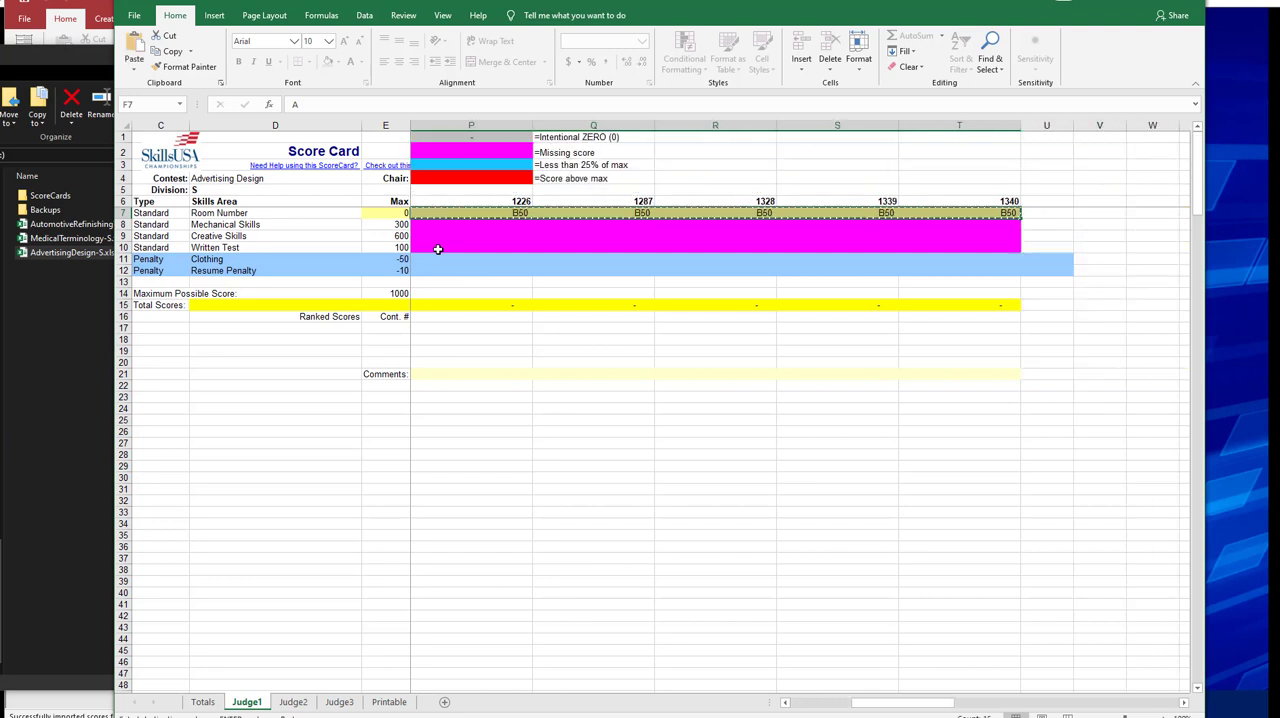
Paste the copied room numbers as values into the Room Number row of the Totals sheet, starting at F7.
click(208, 702)
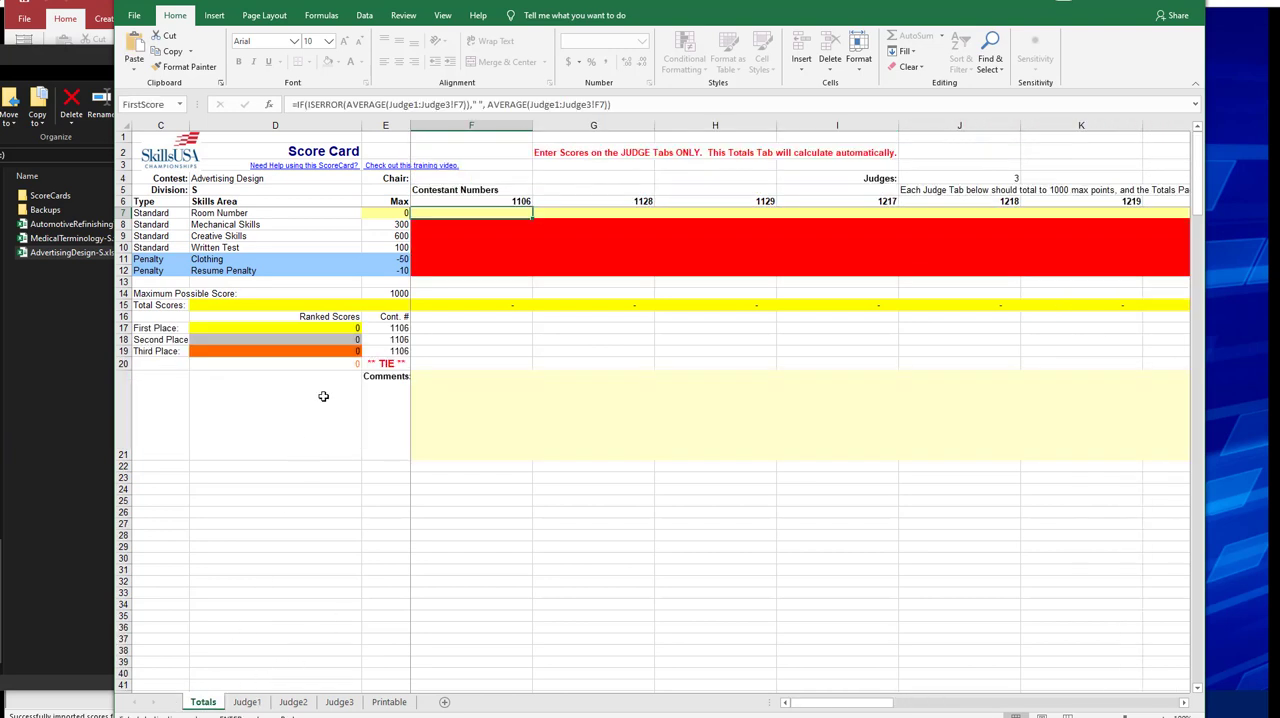
right_click(450, 214)
click(499, 279)
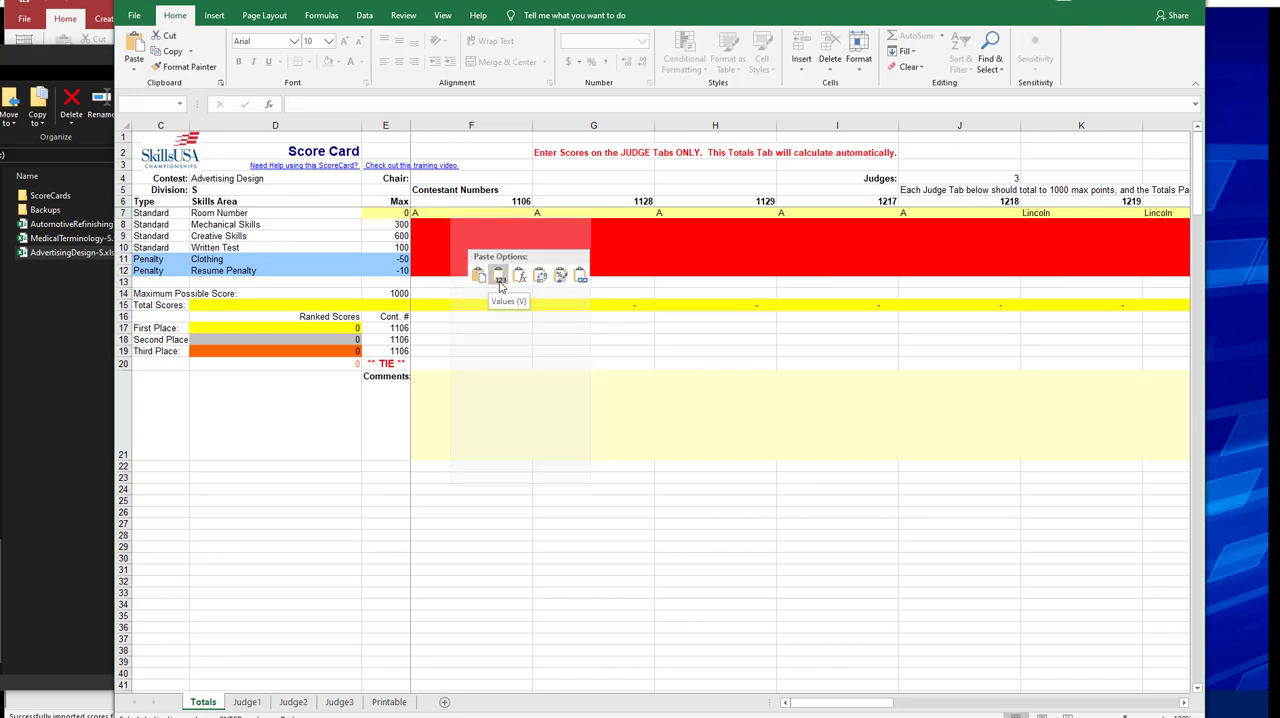
click(489, 247)
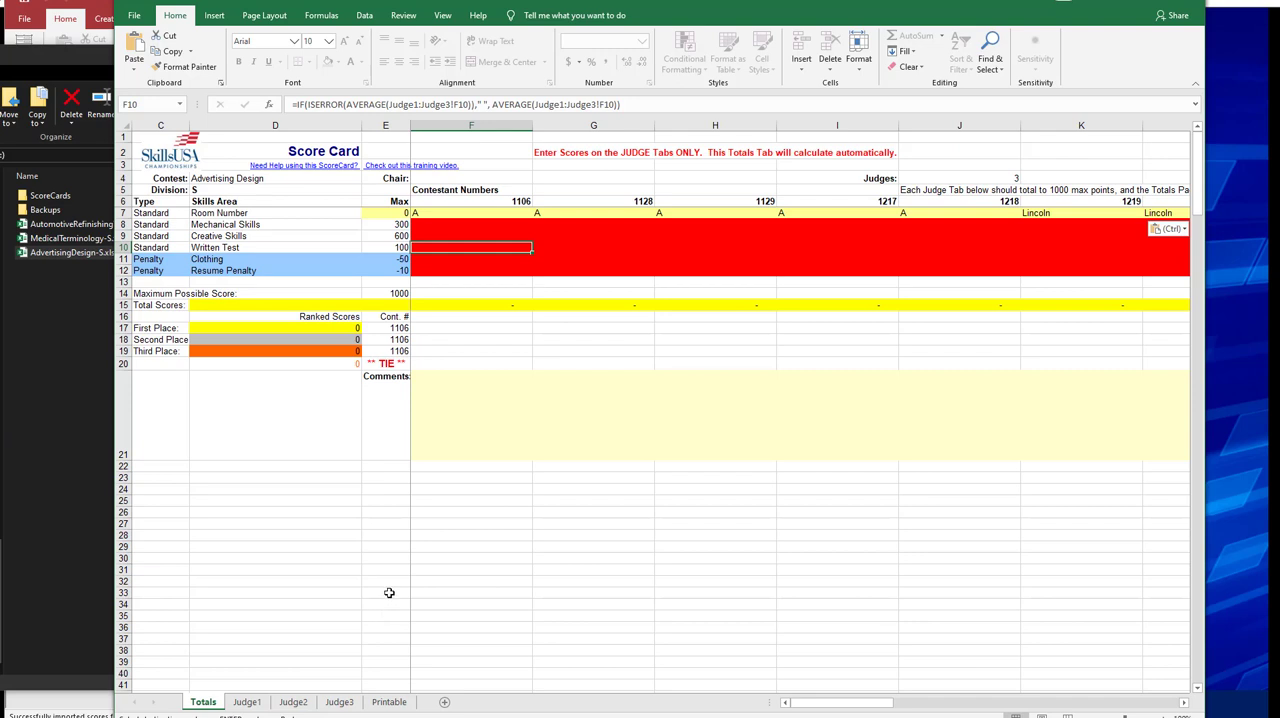
click(494, 452)
click(464, 215)
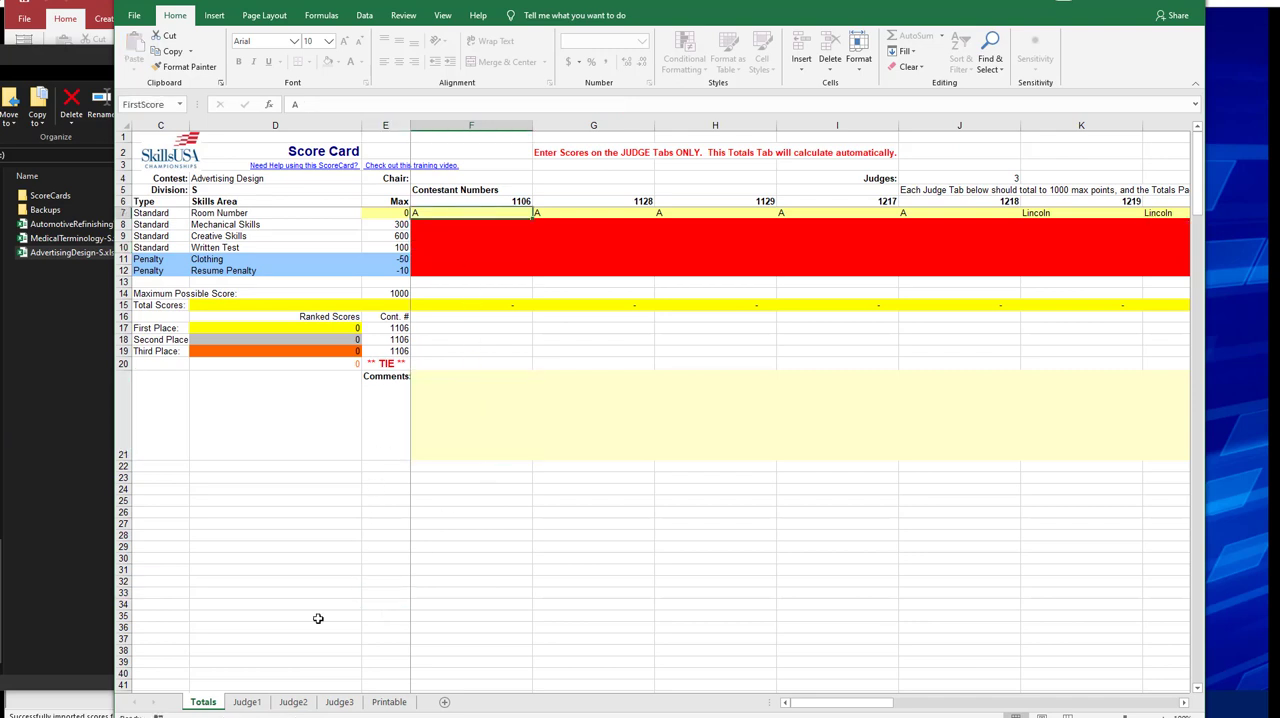
Enter contestant 1106's Judge1 scores in F8:F10: Mechanical Skills 205, Creative Skills 544 and Written Test 95.
click(247, 702)
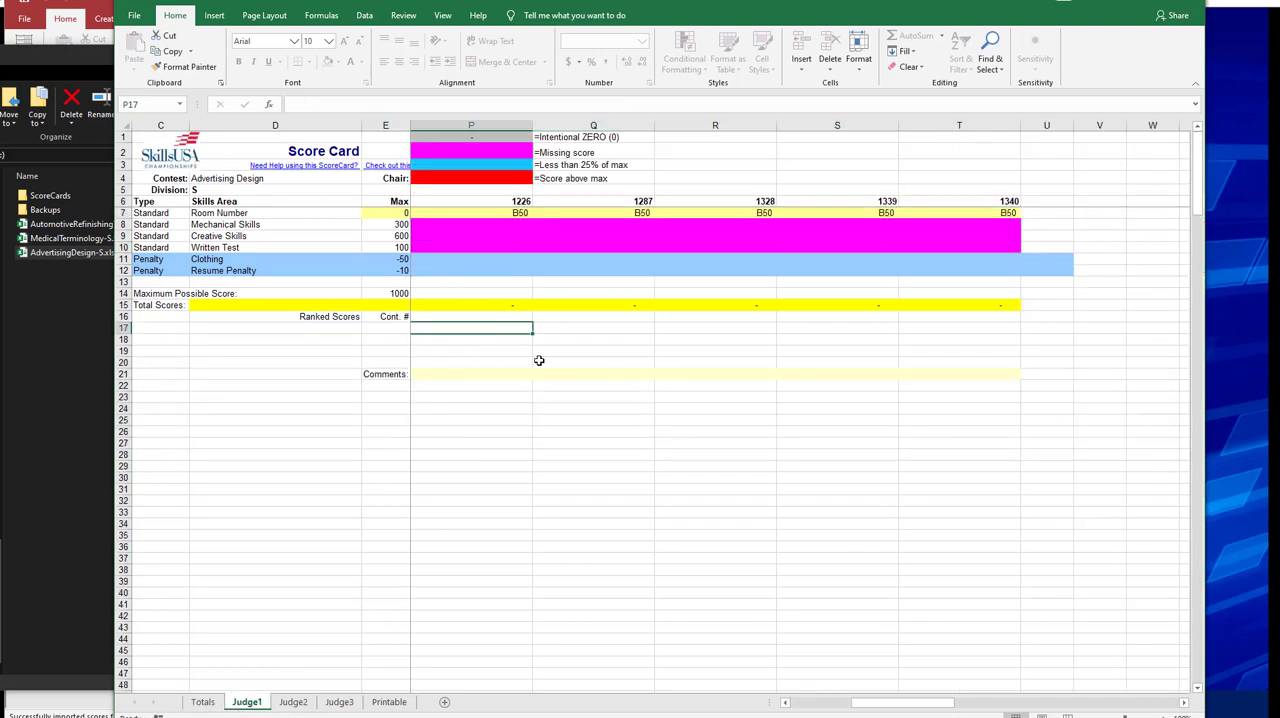
key(Up)
key(ctrl+Home)
key(Down)
key(Down)
key(Left)
key(Up)
key(Up)
key(Down)
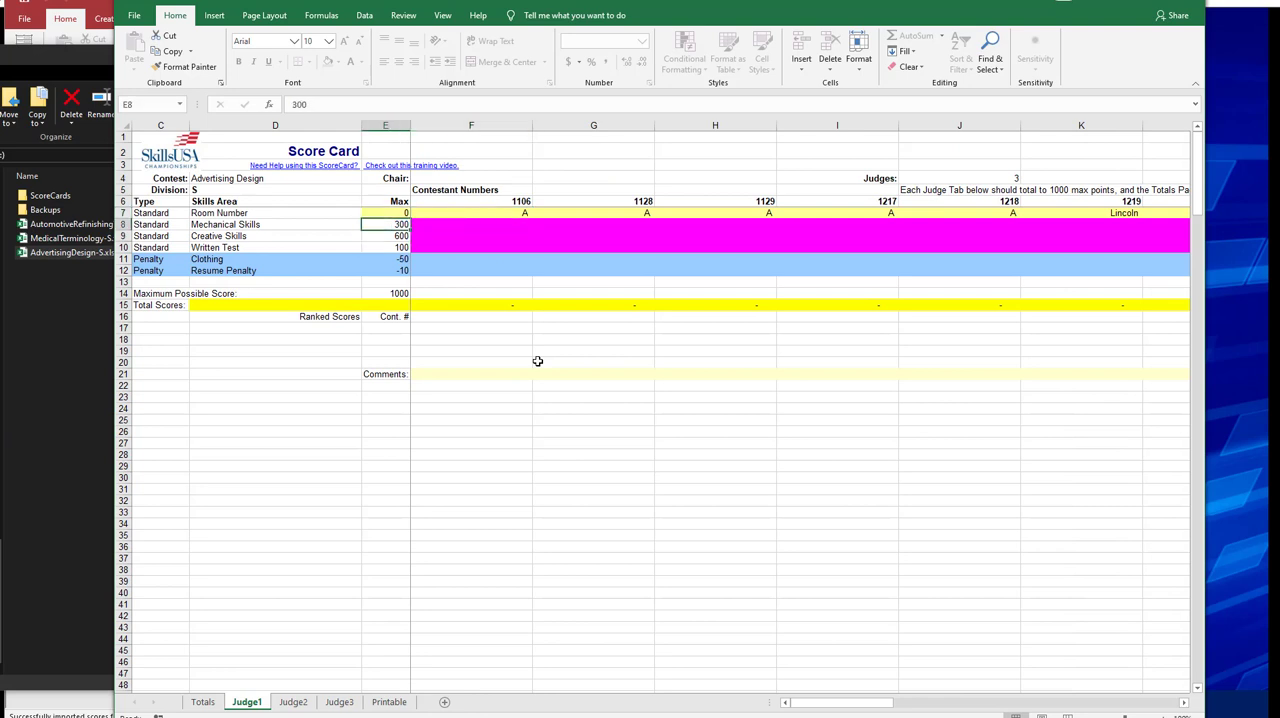
key(Right)
text(3)
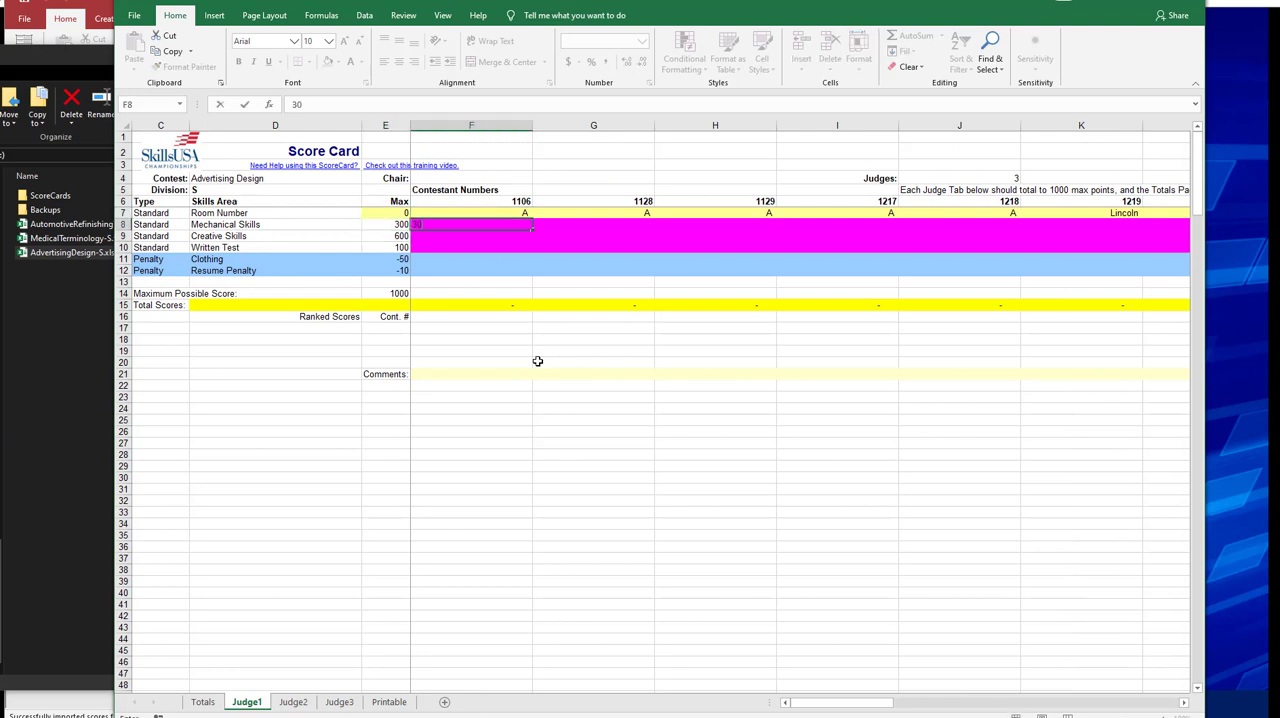
key(ctrl+Return)
text(205)
key(Return)
text(544)
key(Return)
text(95)
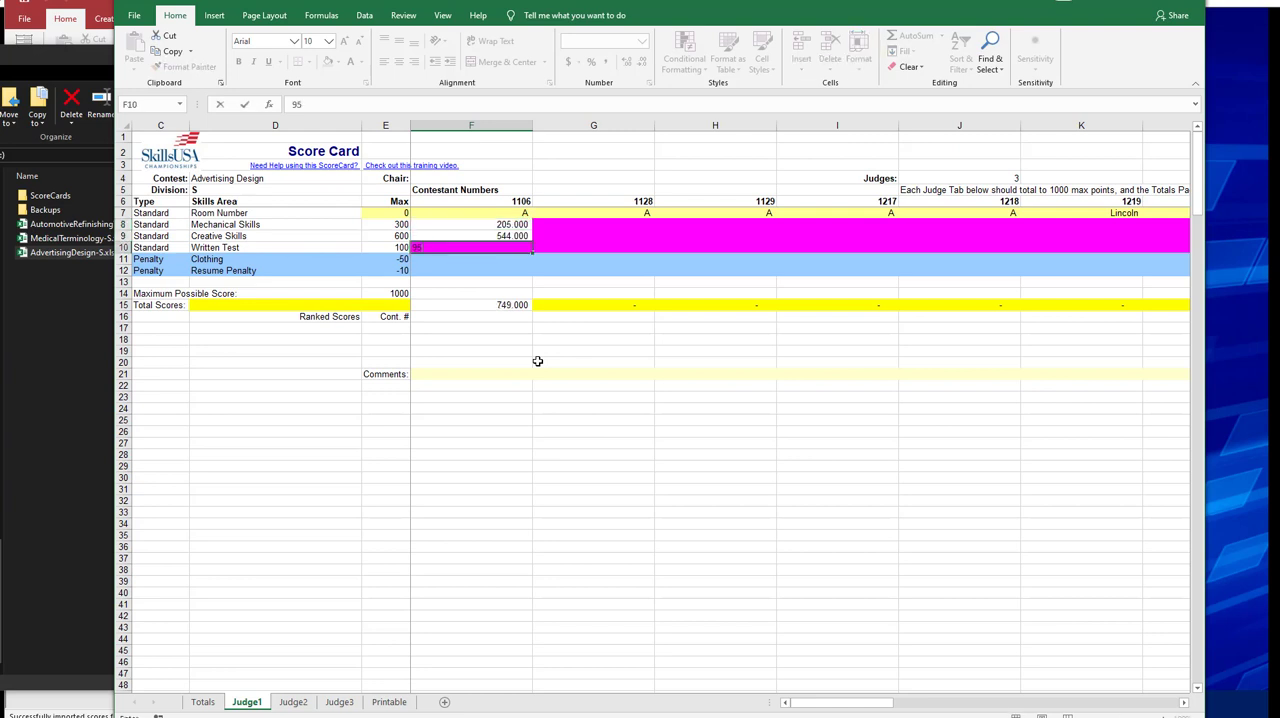
key(Right)
Enter contestant 1128's Judge1 scores in G8:G10: Mechanical Skills 204, Creative Skills 571 and Written Test 88.
key(Up)
key(Up)
text(204)
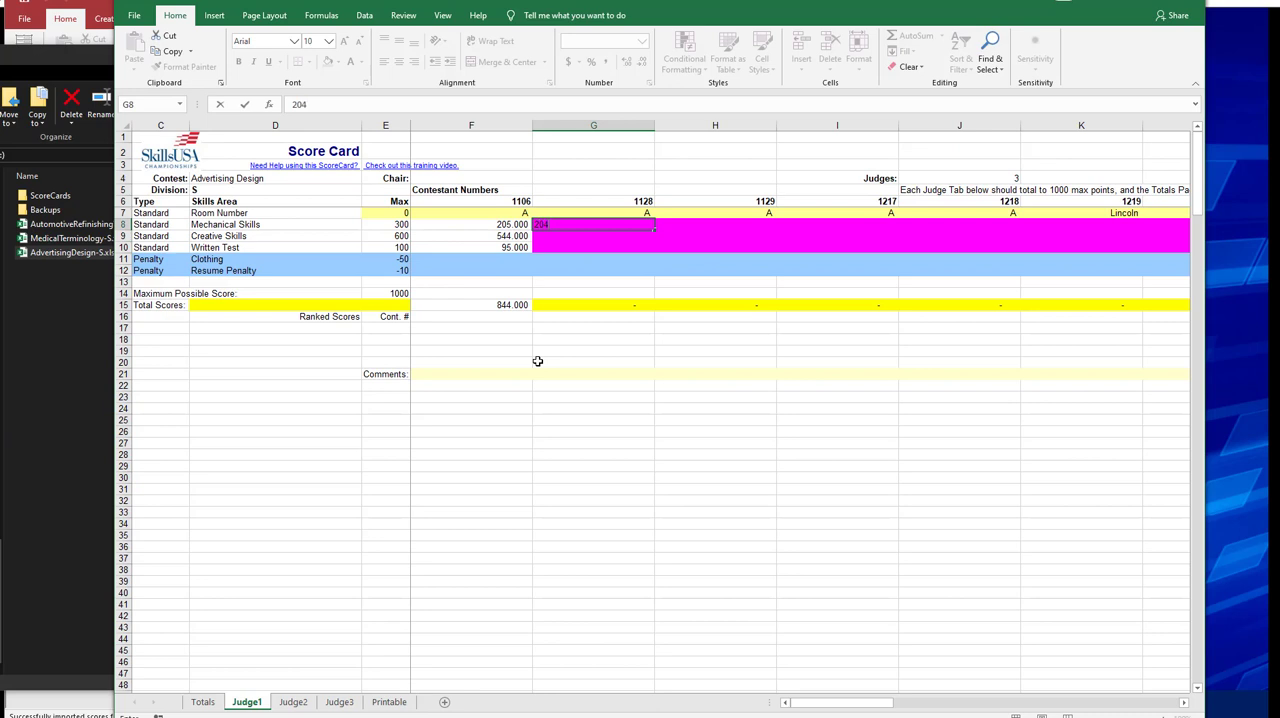
key(Return)
text(571)
key(Return)
text(97)
key(Return)
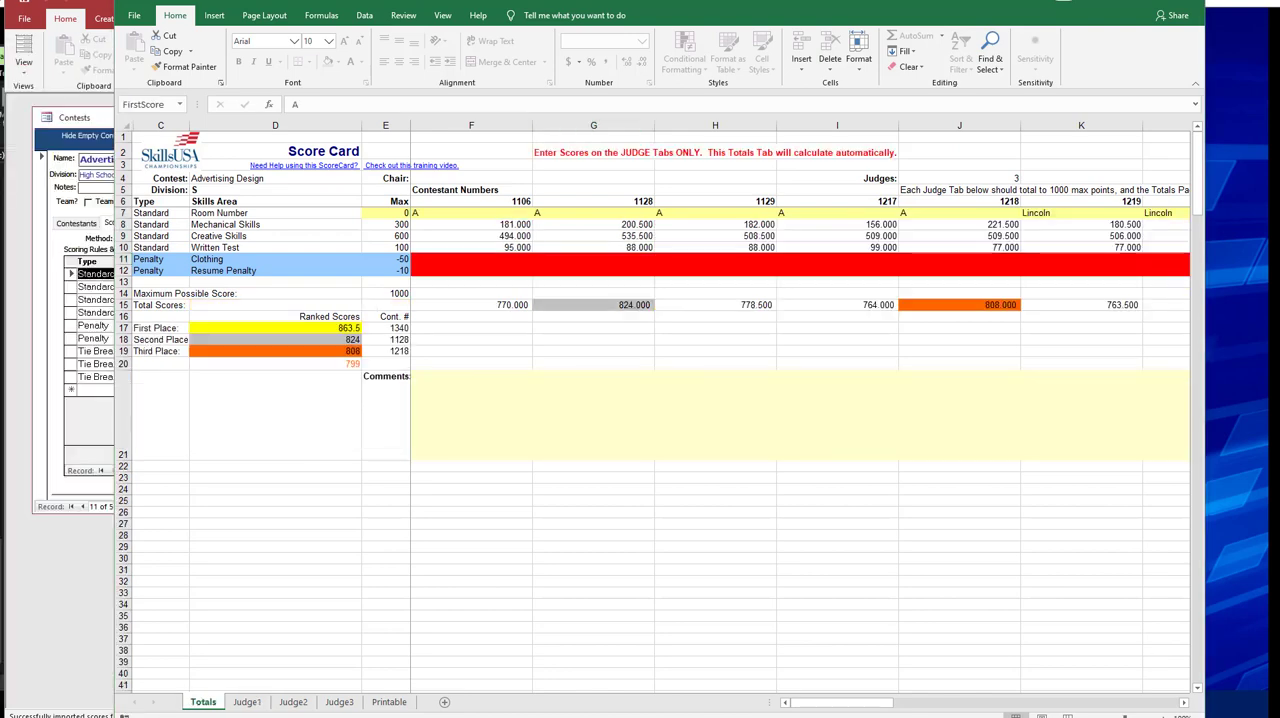
Review the contestants' scores on the Judge1 and Judge2 sheets, ending on the Totals sheet.
click(247, 702)
click(290, 703)
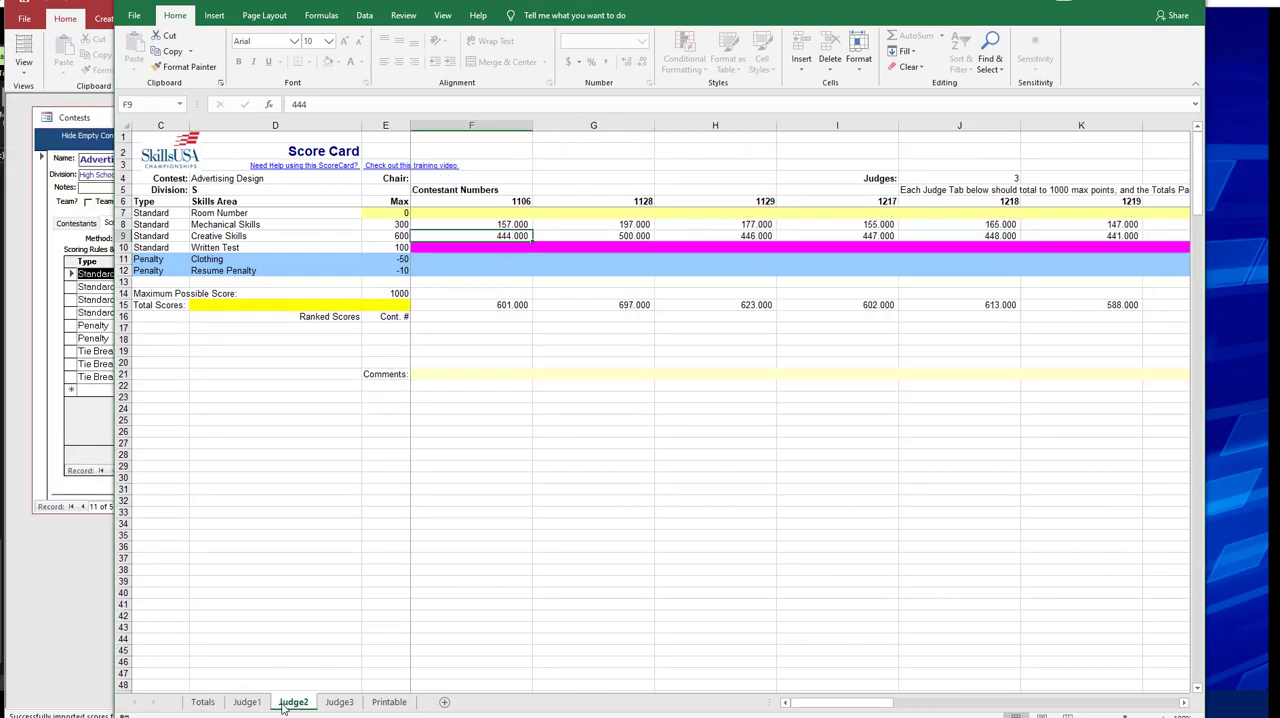
click(247, 702)
click(203, 702)
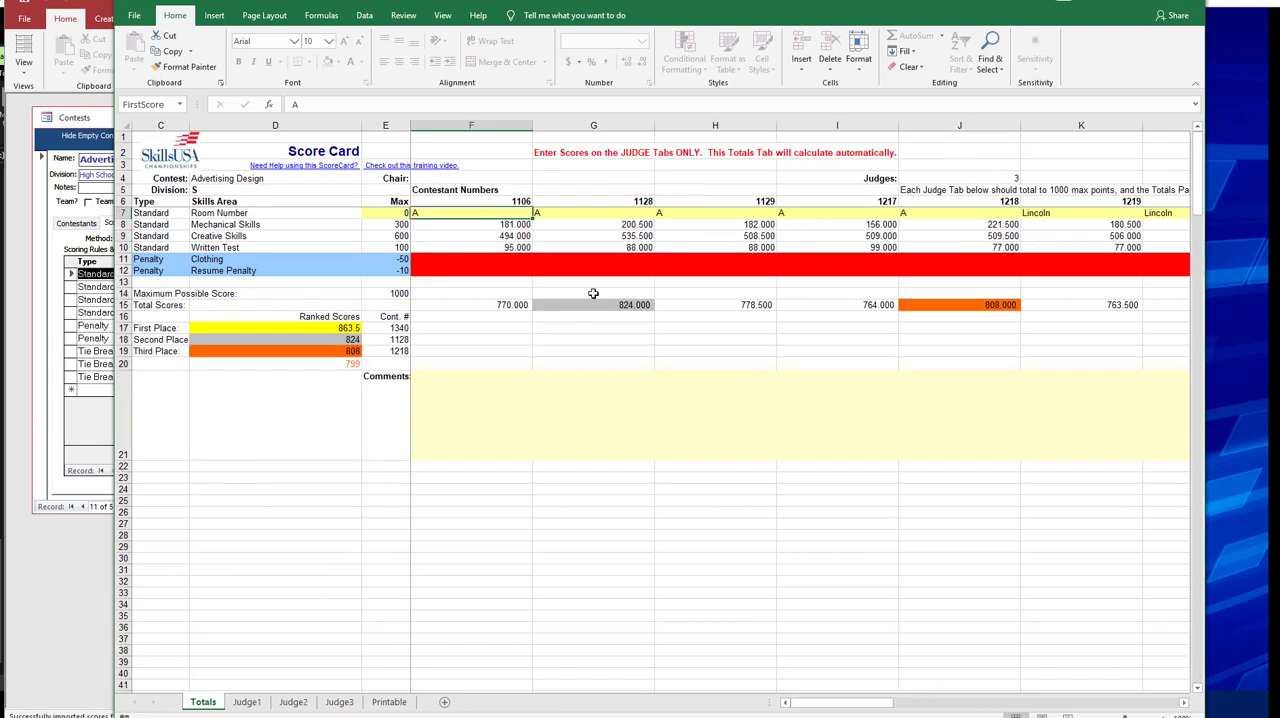
Examine the skill maximums and the contestants' averaged scores on the Totals sheet.
click(570, 268)
key(Right)
key(Right)
key(Left)
key(Left)
key(Left)
key(Left)
key(Down)
key(Up)
key(Up)
key(Up)
key(Up)
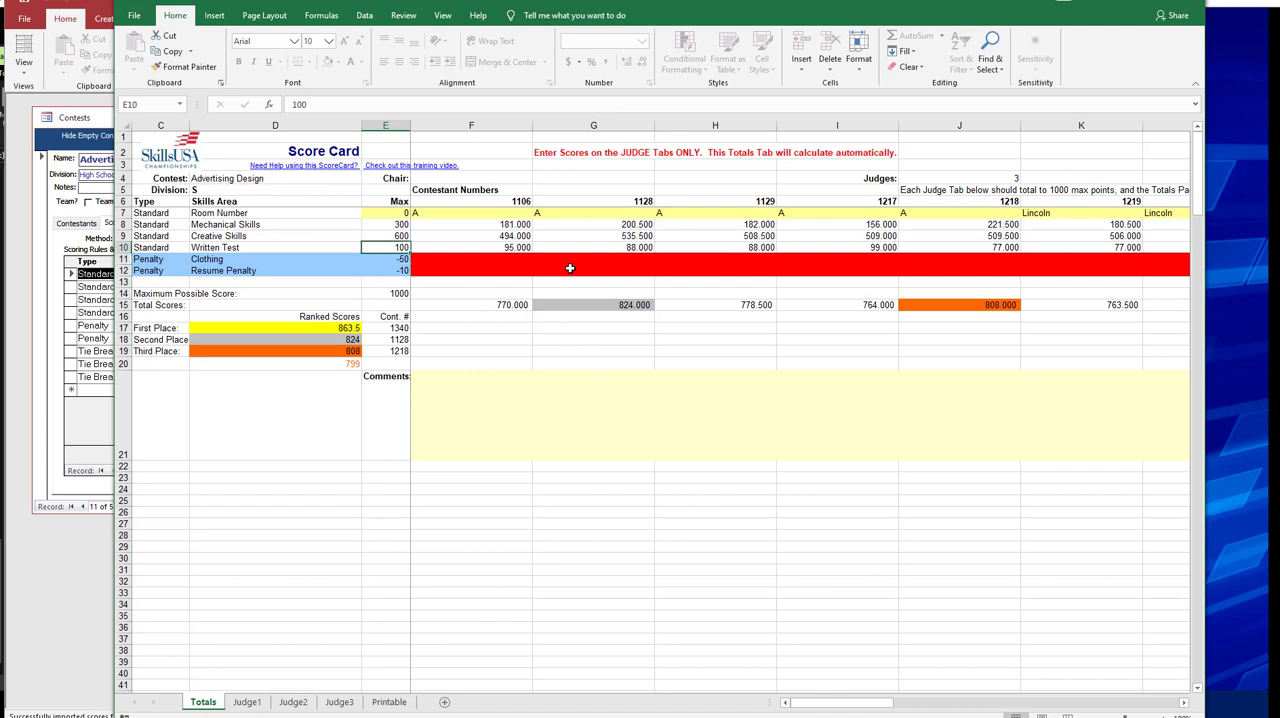
key(Right)
key(Right)
key(Right)
key(Right)
key(Up)
key(Up)
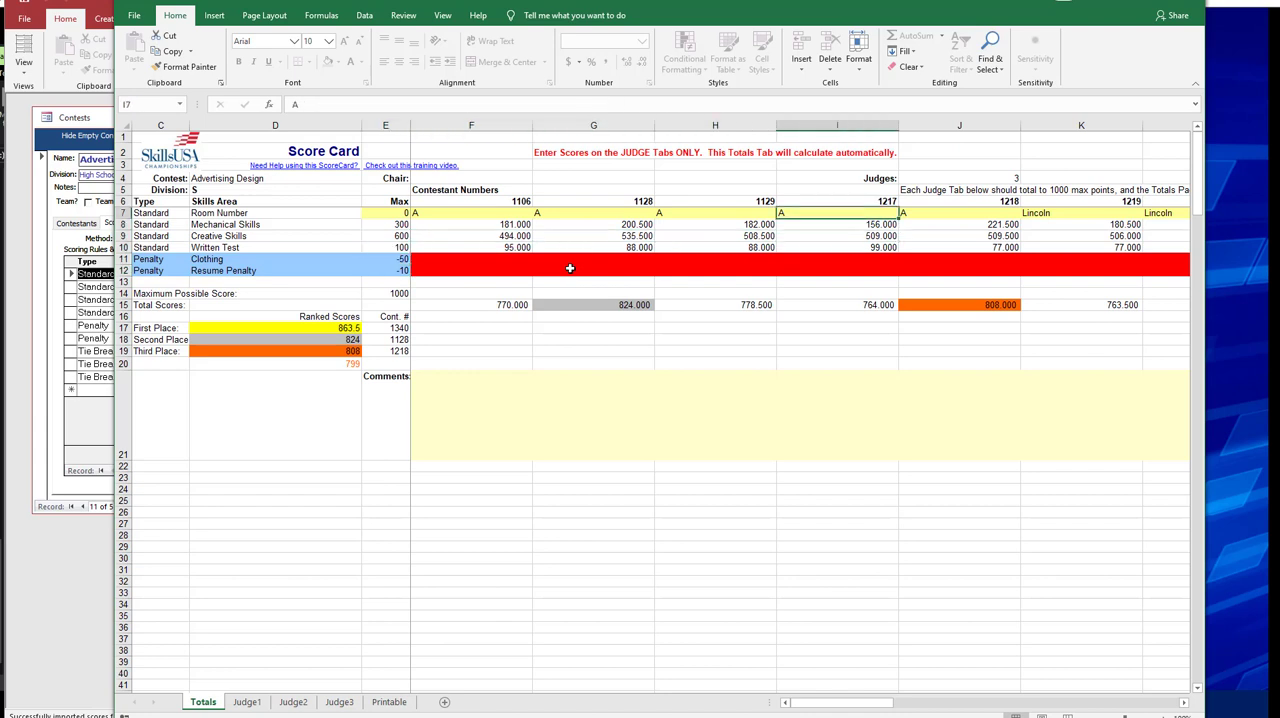
key(Left)
key(Left)
key(Left)
key(Left)
key(Left)
key(Left)
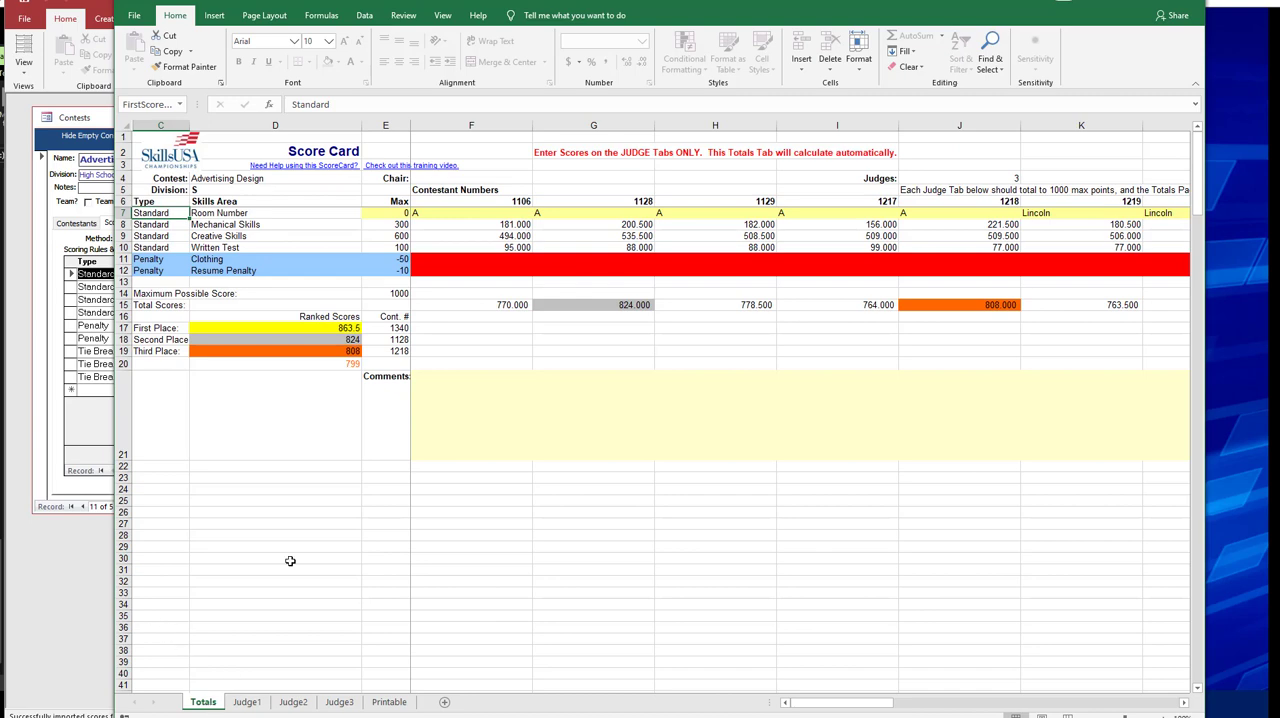
Check every contestant's Room Number across F7:T7 on the Totals sheet.
click(453, 216)
key(Right)
key(Right)
key(Right)
key(Right)
key(Right)
key(Right)
key(Right)
key(Right)
key(Right)
key(Right)
key(Right)
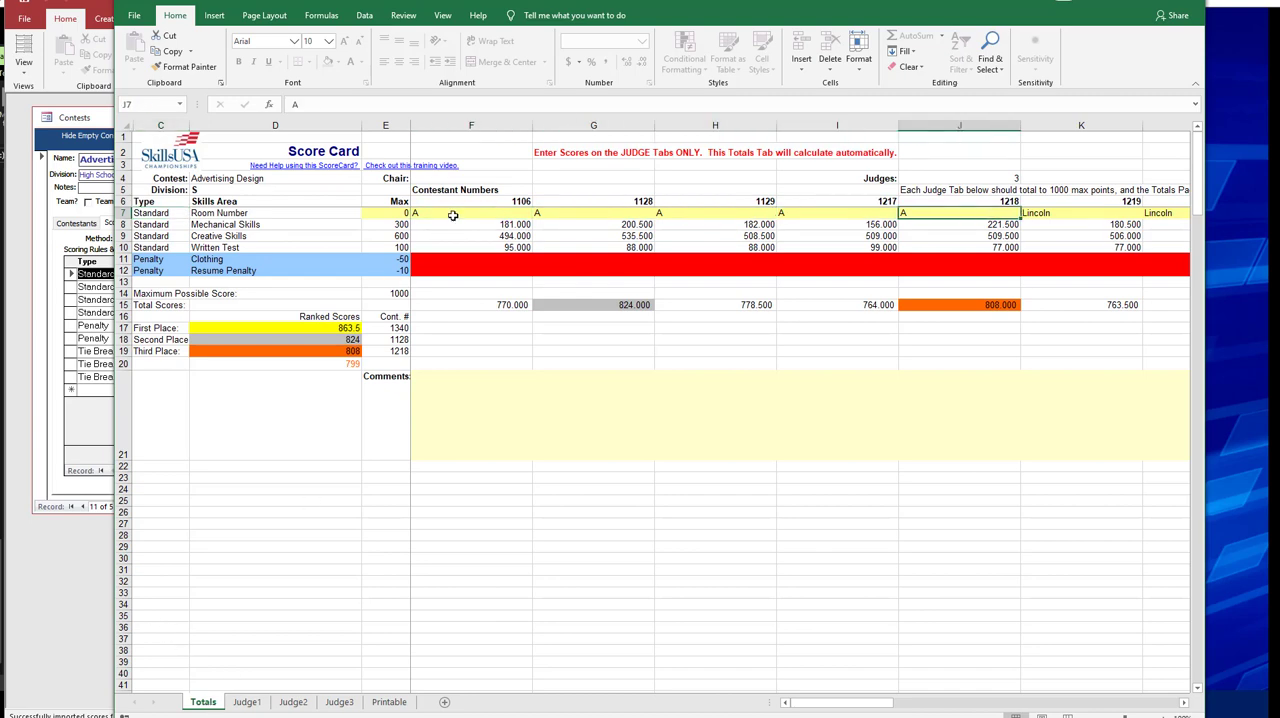
key(Right)
key(Right)
key(Right)
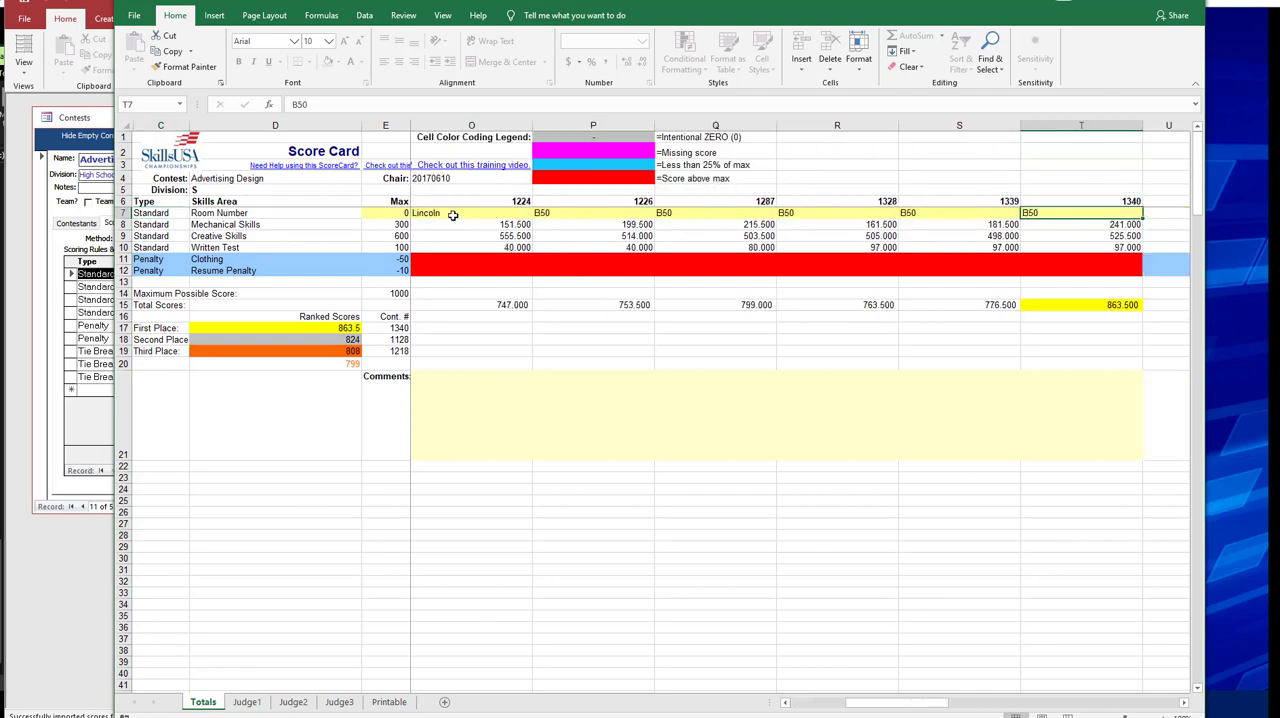
key(Home)
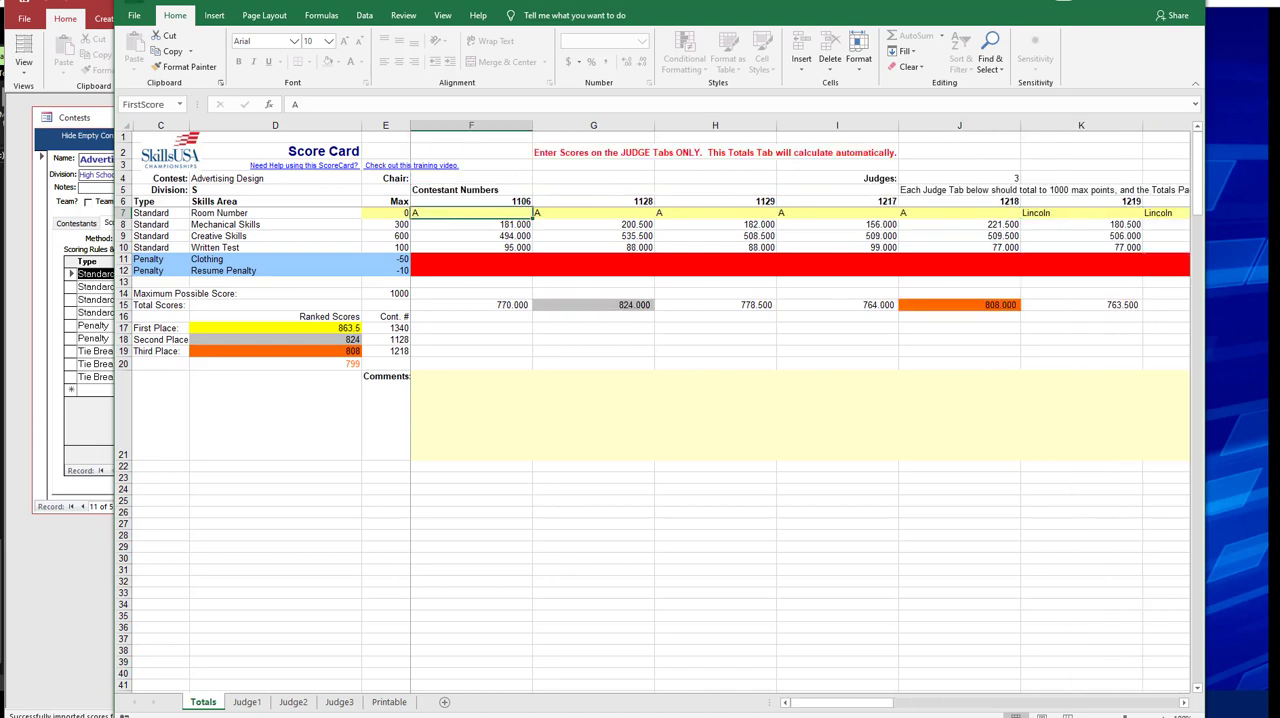
Close the workbook and, in the Access conference system, import the AdvertisingDesign-S.xlsx ScoreCard from the USB drive through Contestant Scores.
click(1184, 2)
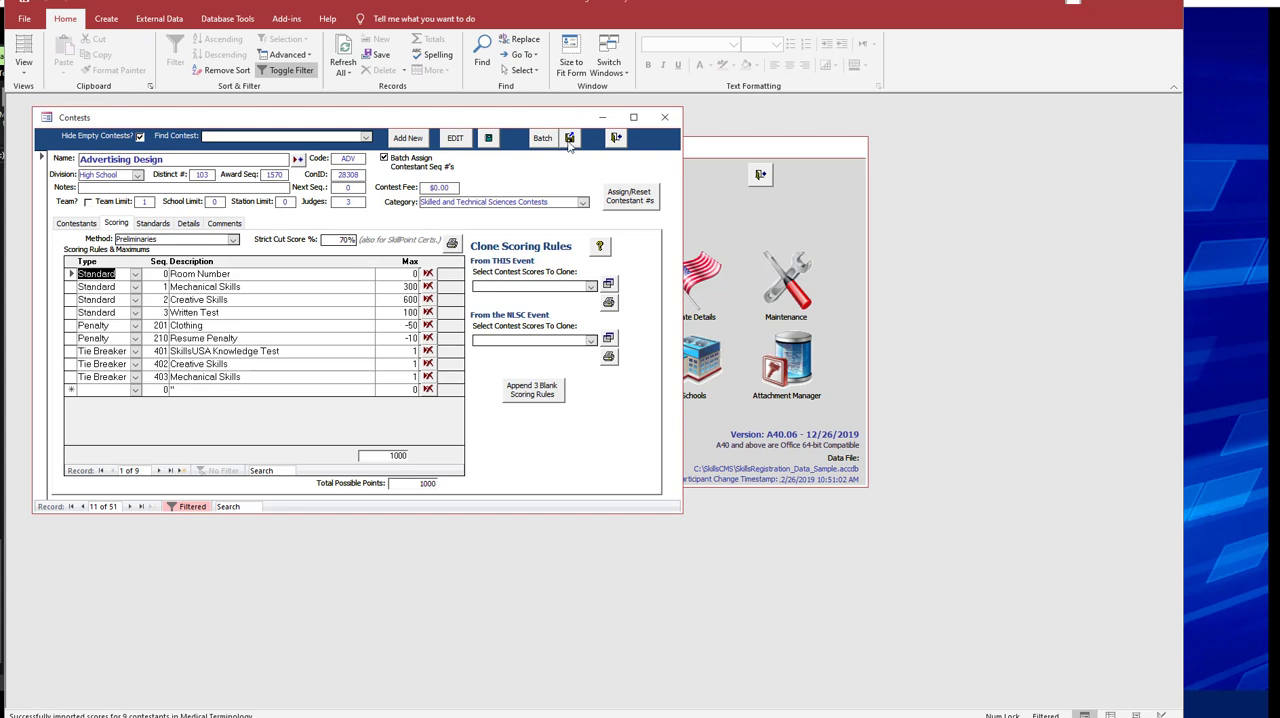
click(625, 131)
click(506, 264)
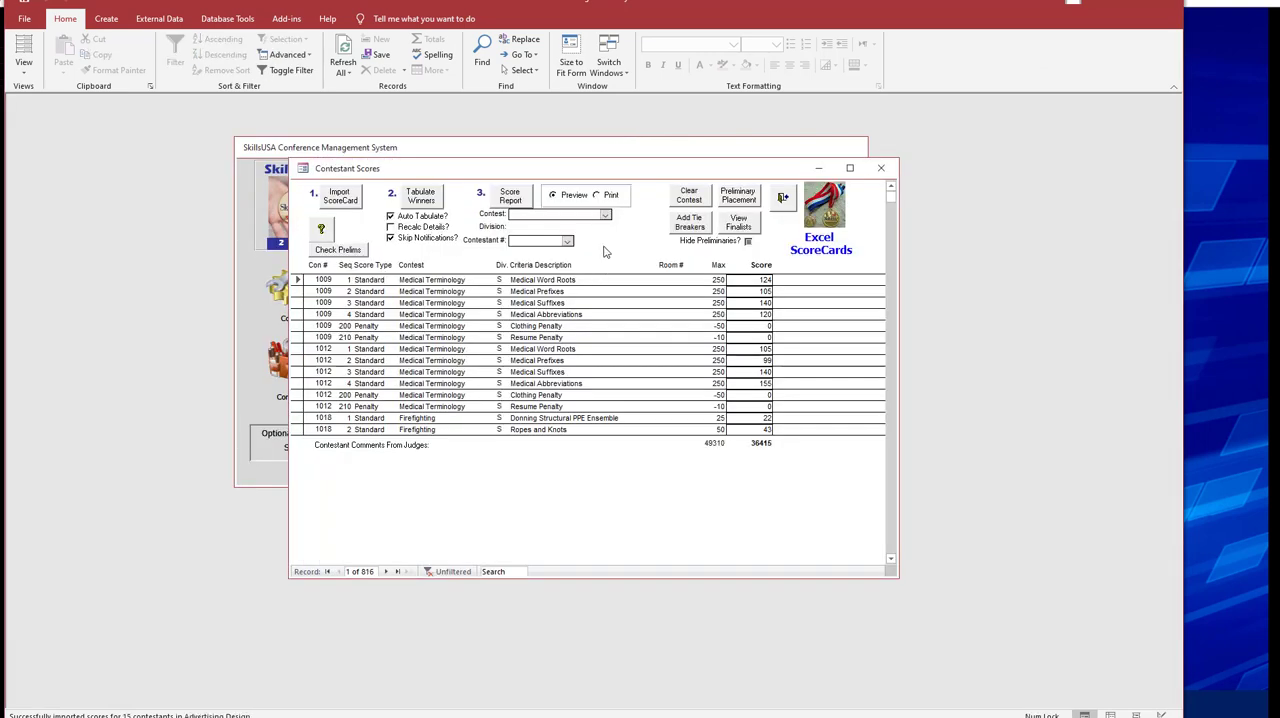
click(356, 200)
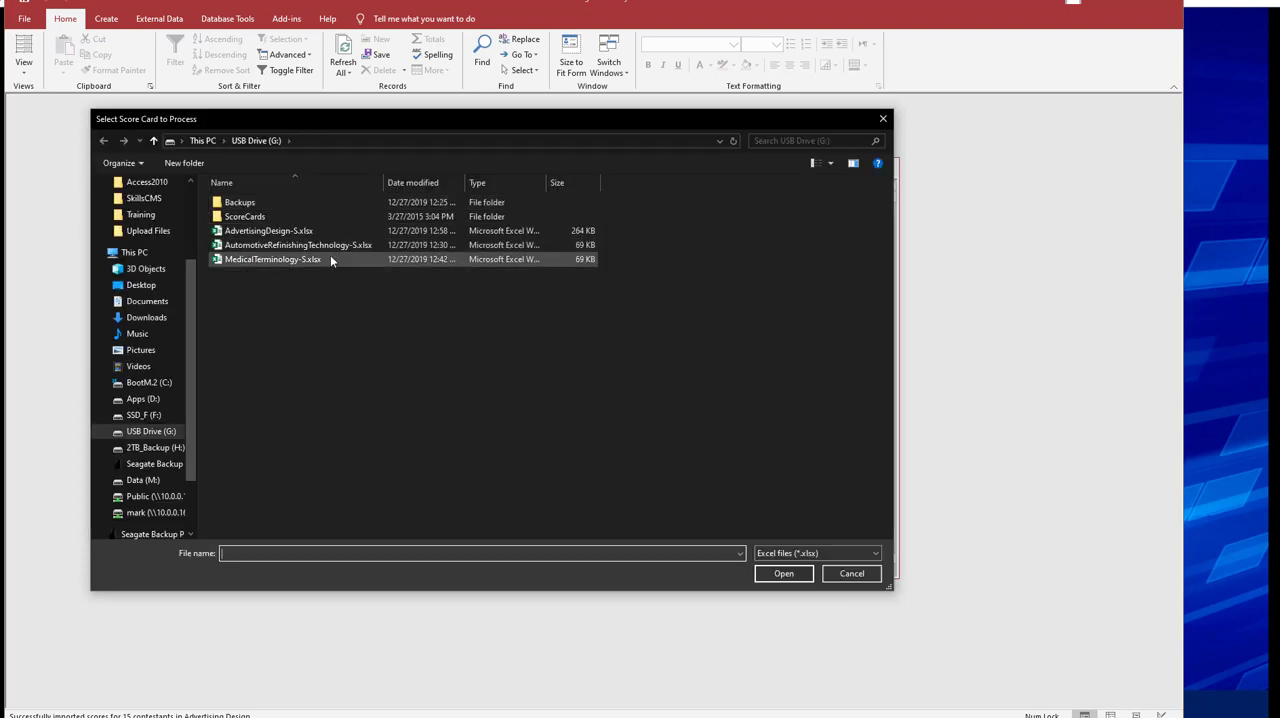
click(781, 574)
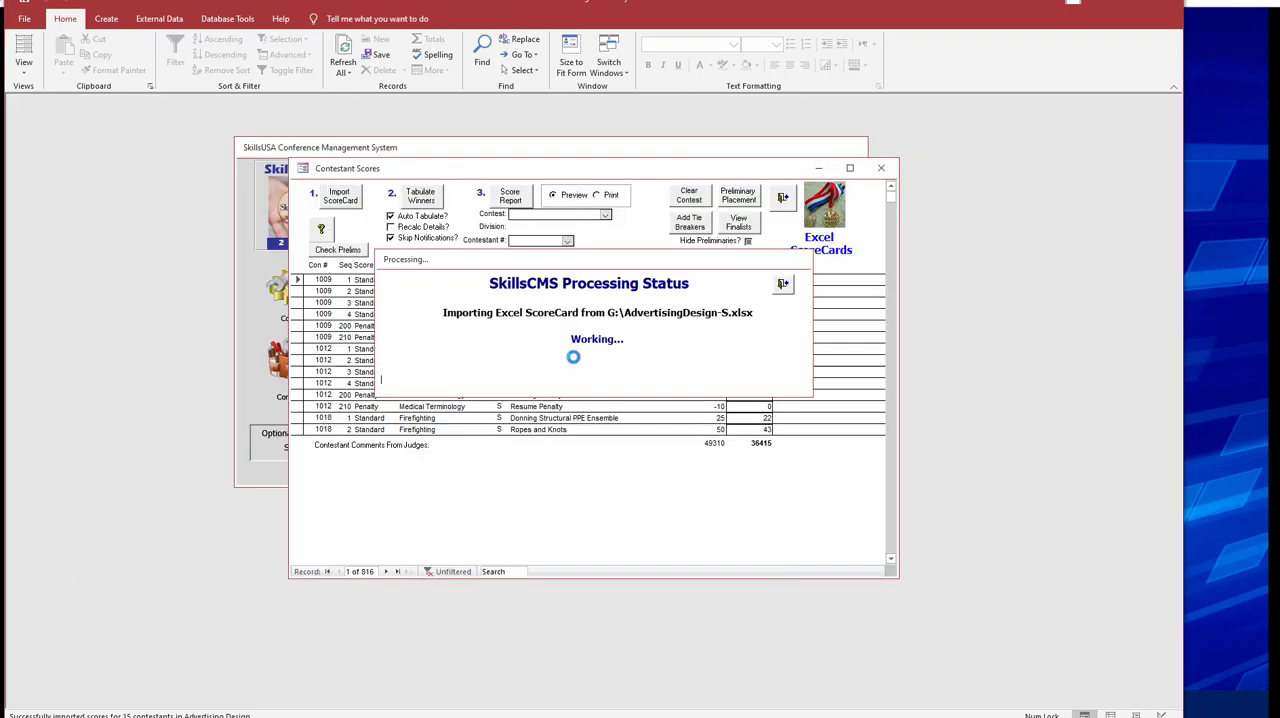
Preview the Score Report for Advertising Design at different zoom levels and close it.
click(519, 198)
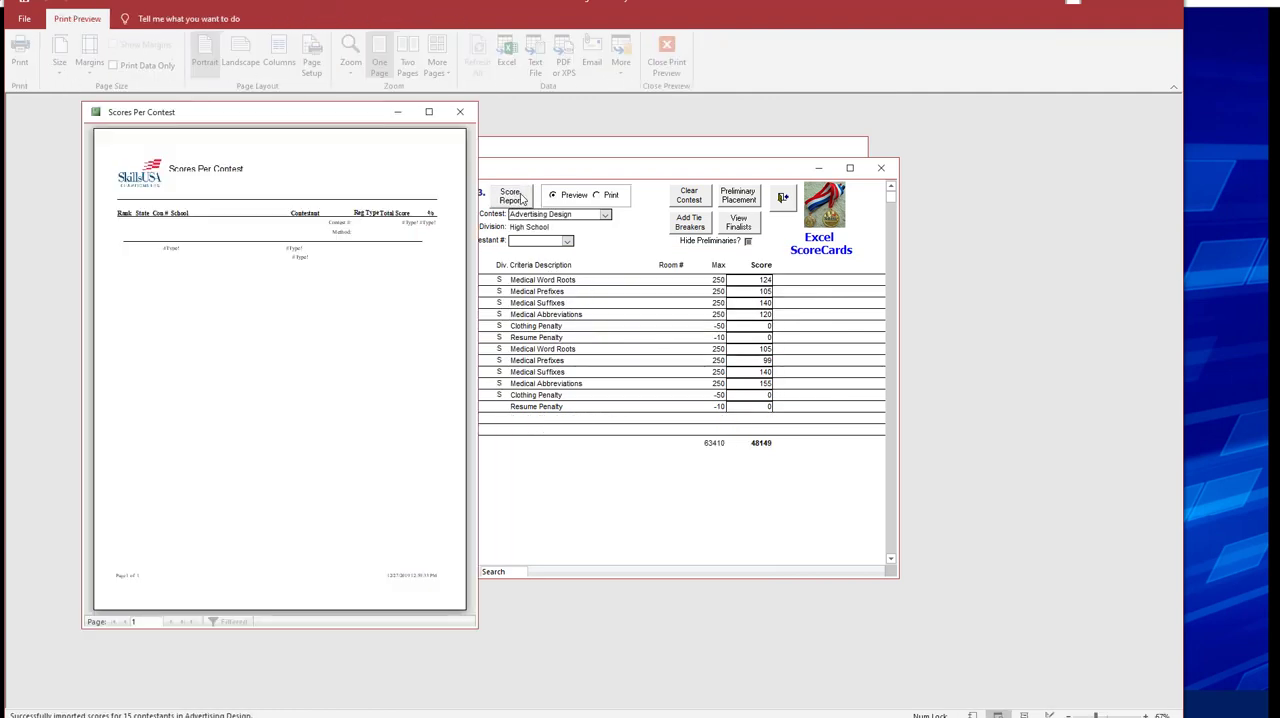
click(299, 230)
click(299, 230)
click(189, 229)
click(225, 215)
click(289, 220)
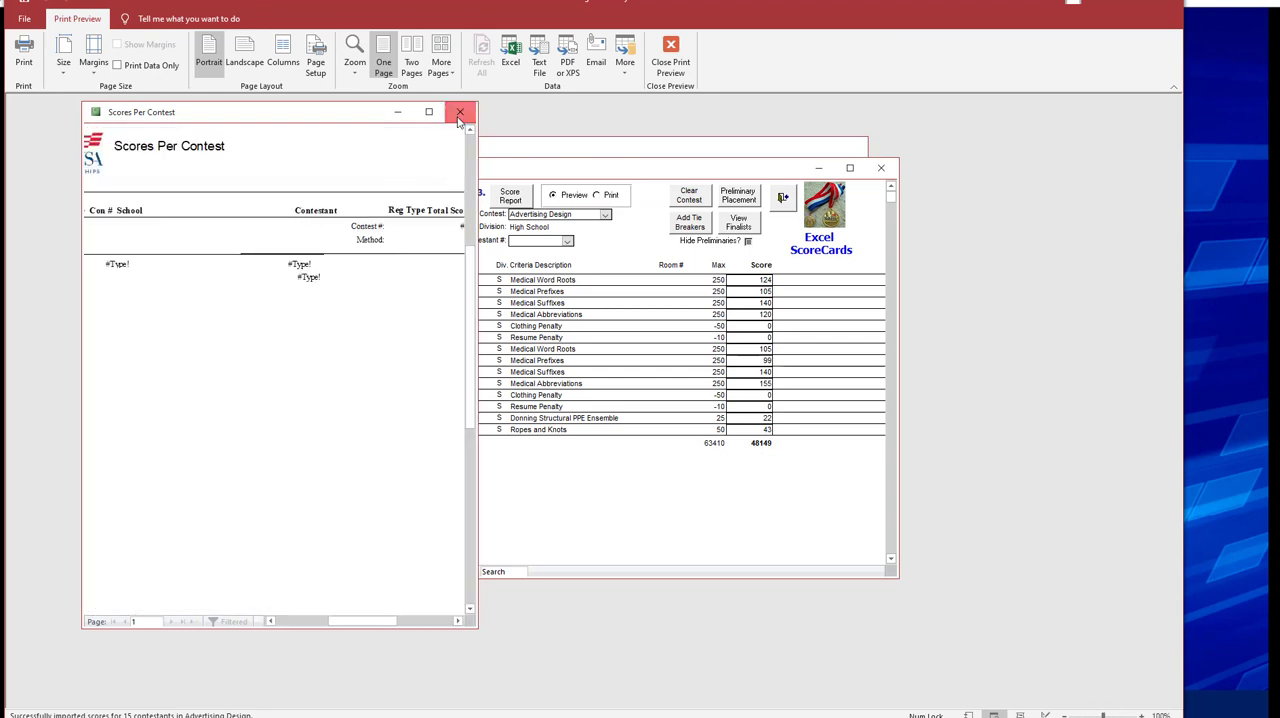
click(460, 111)
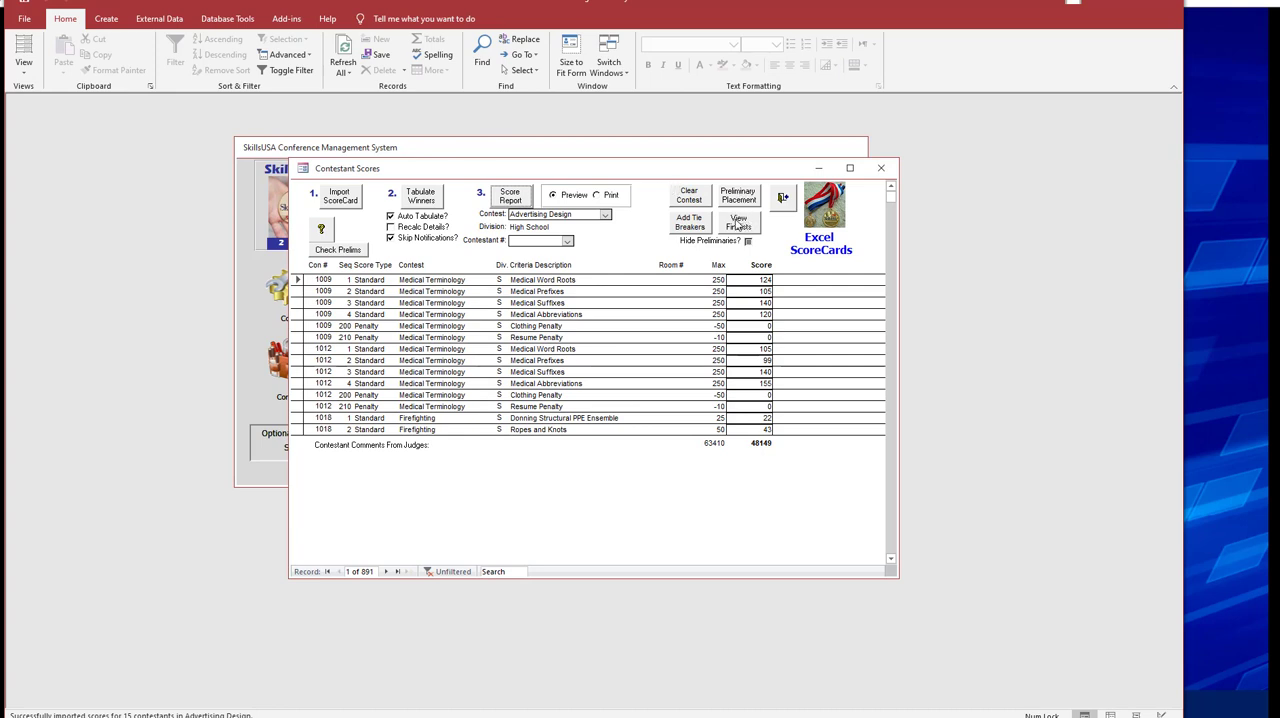
Preview the Preliminary Placement report for Advertising Design in a wider window at readable zoom.
click(740, 194)
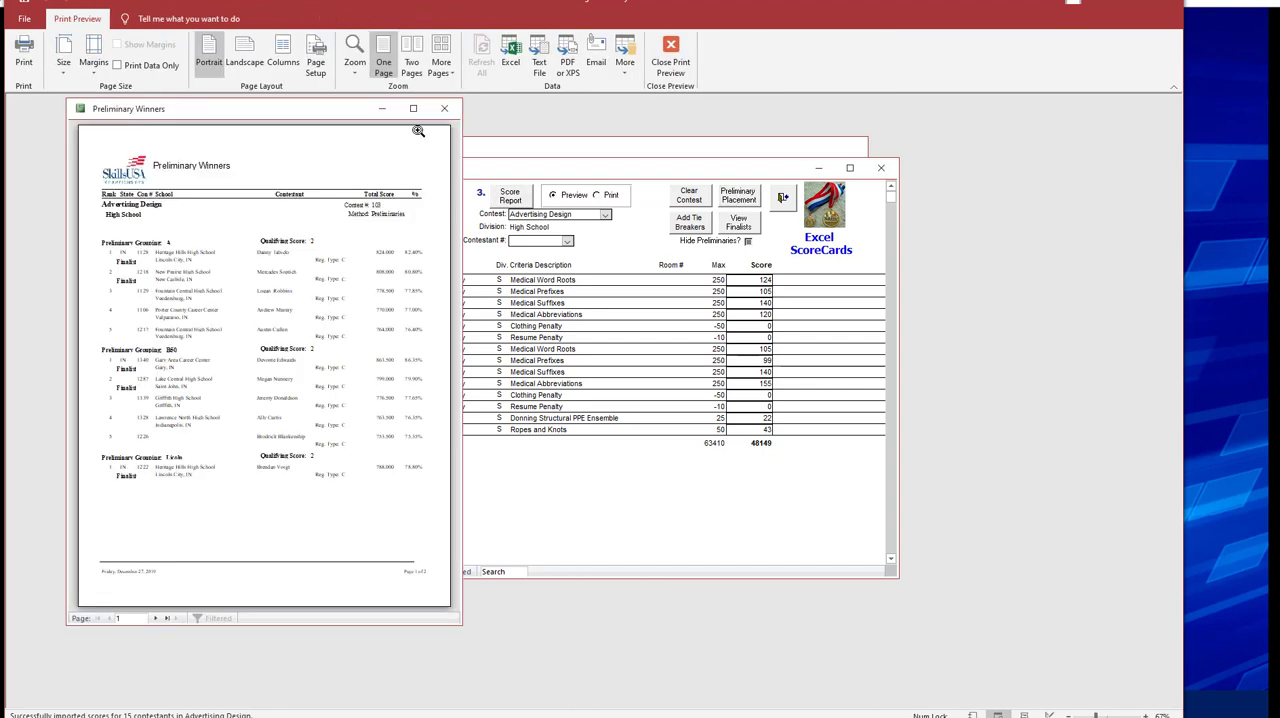
drag(463, 225, 790, 225)
click(413, 221)
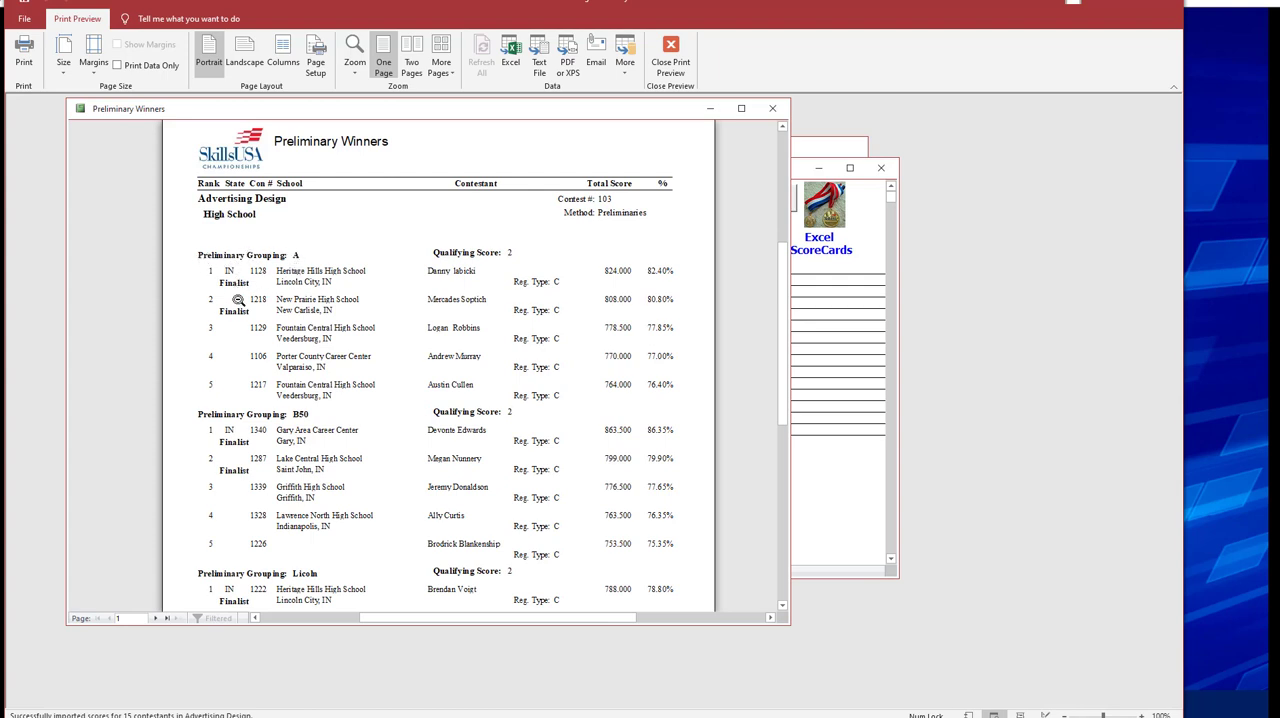
Examine the rankings and finalists of each Preliminary Grouping on both pages of the Preliminary Winners report.
scroll(256, 297, down, 2)
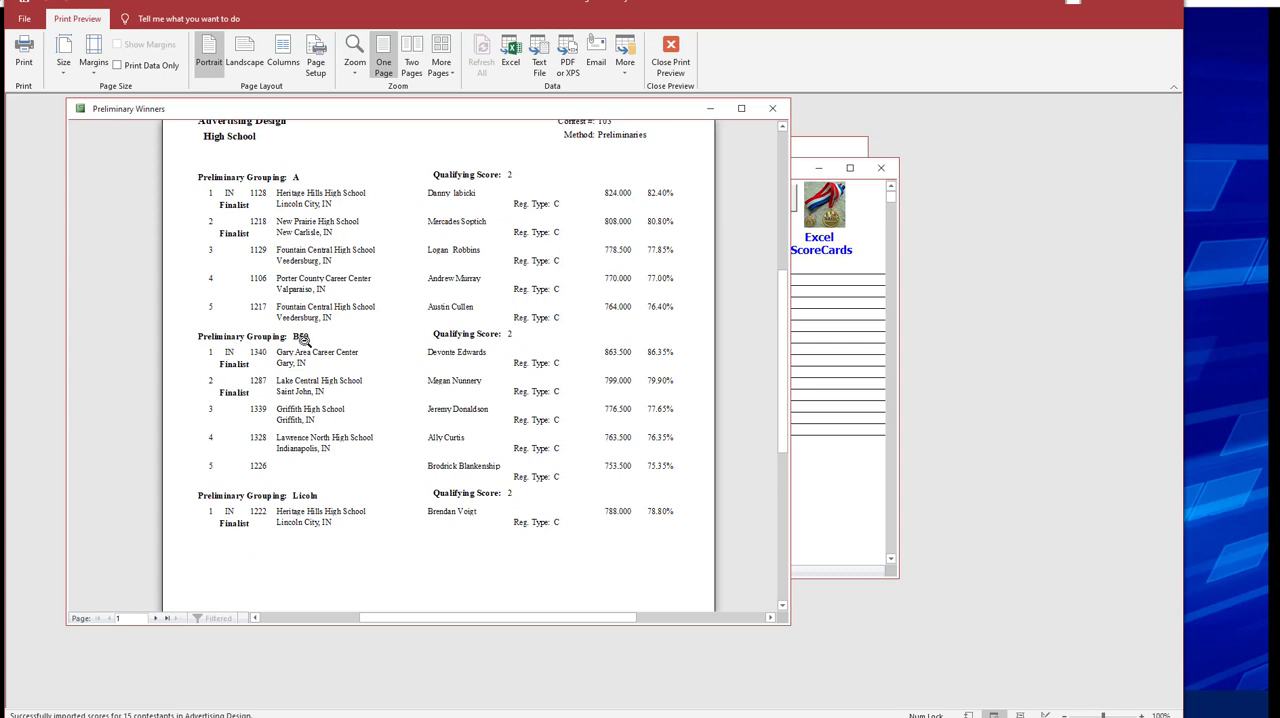
scroll(269, 409, down, 1)
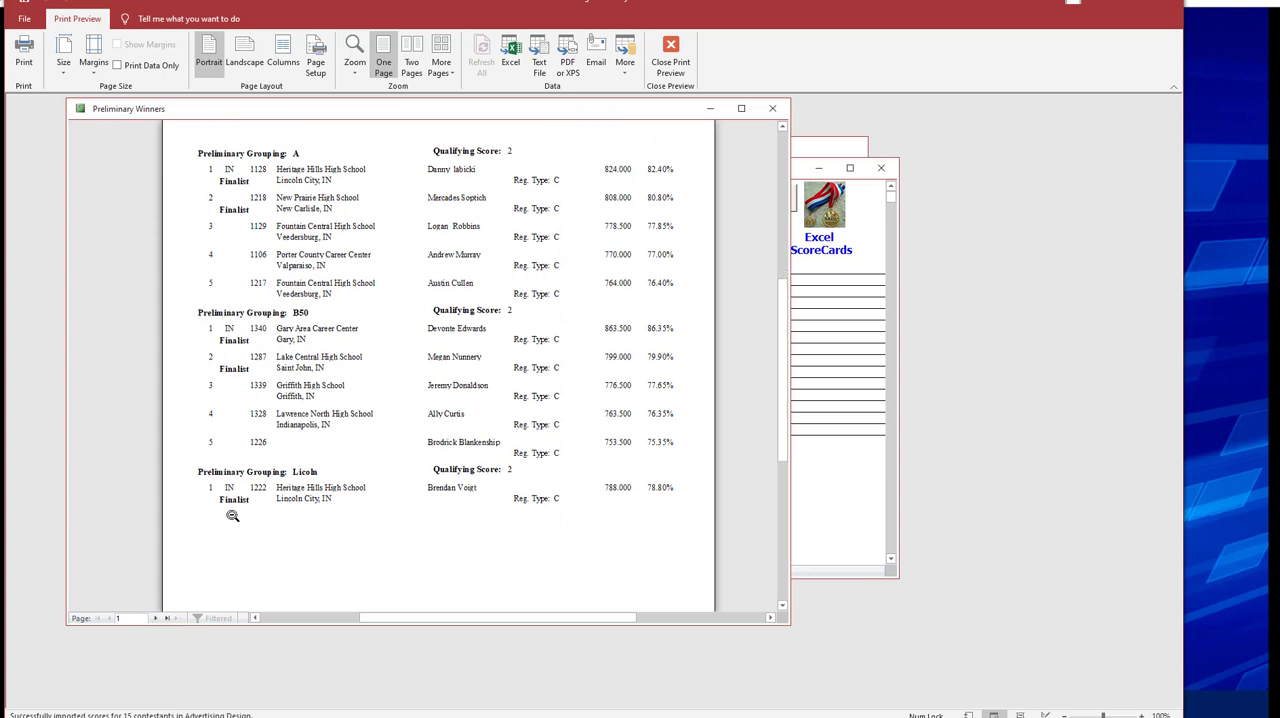
click(155, 618)
scroll(275, 410, up, 3)
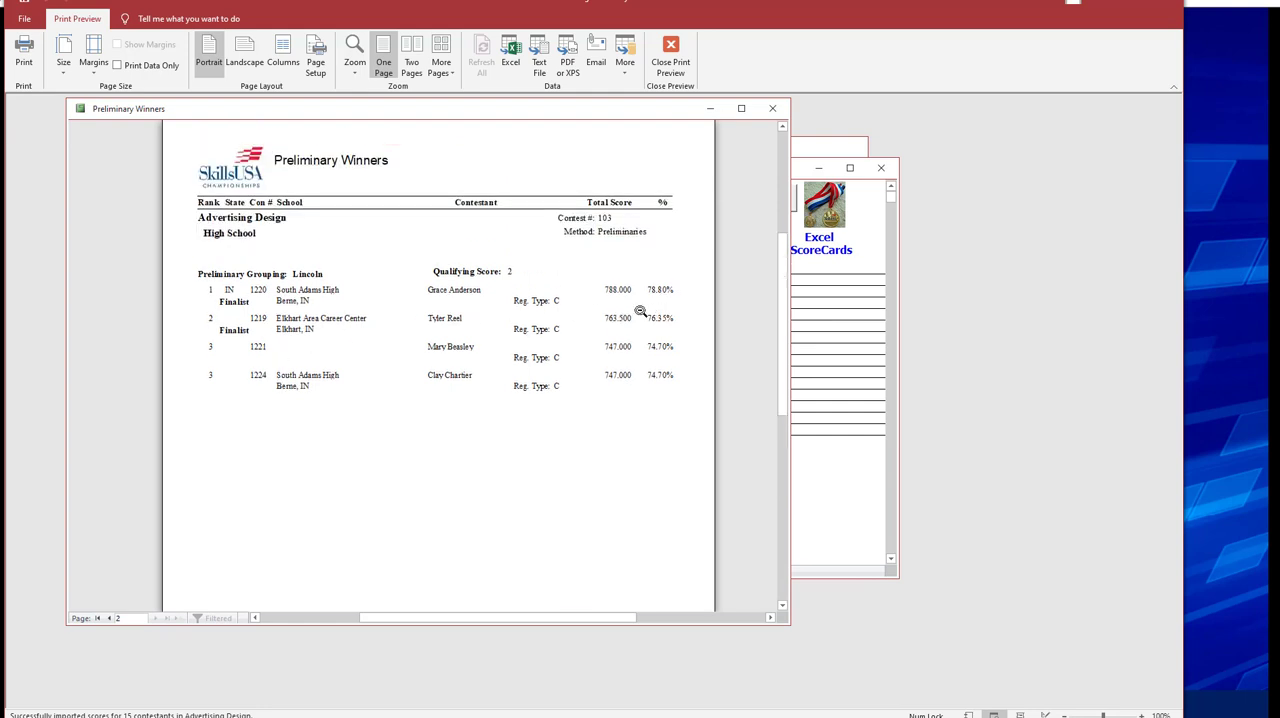
click(108, 618)
scroll(371, 447, down, 3)
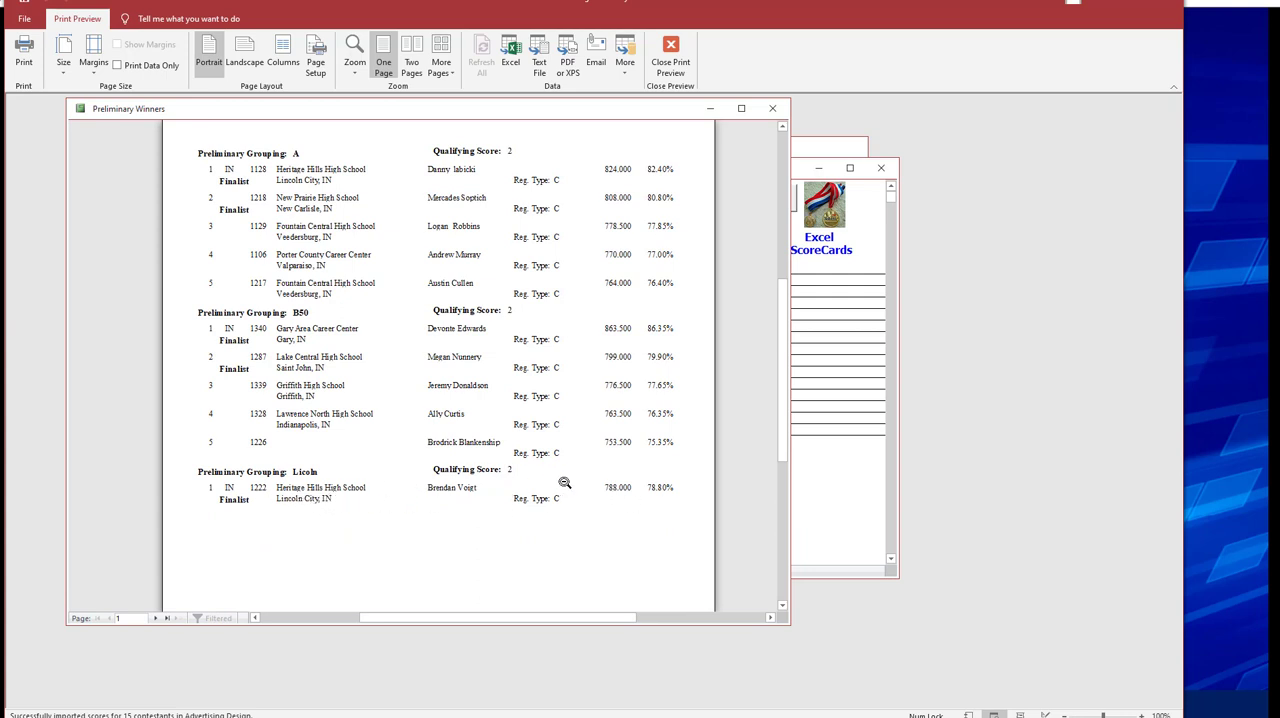
click(161, 621)
scroll(334, 408, up, 2)
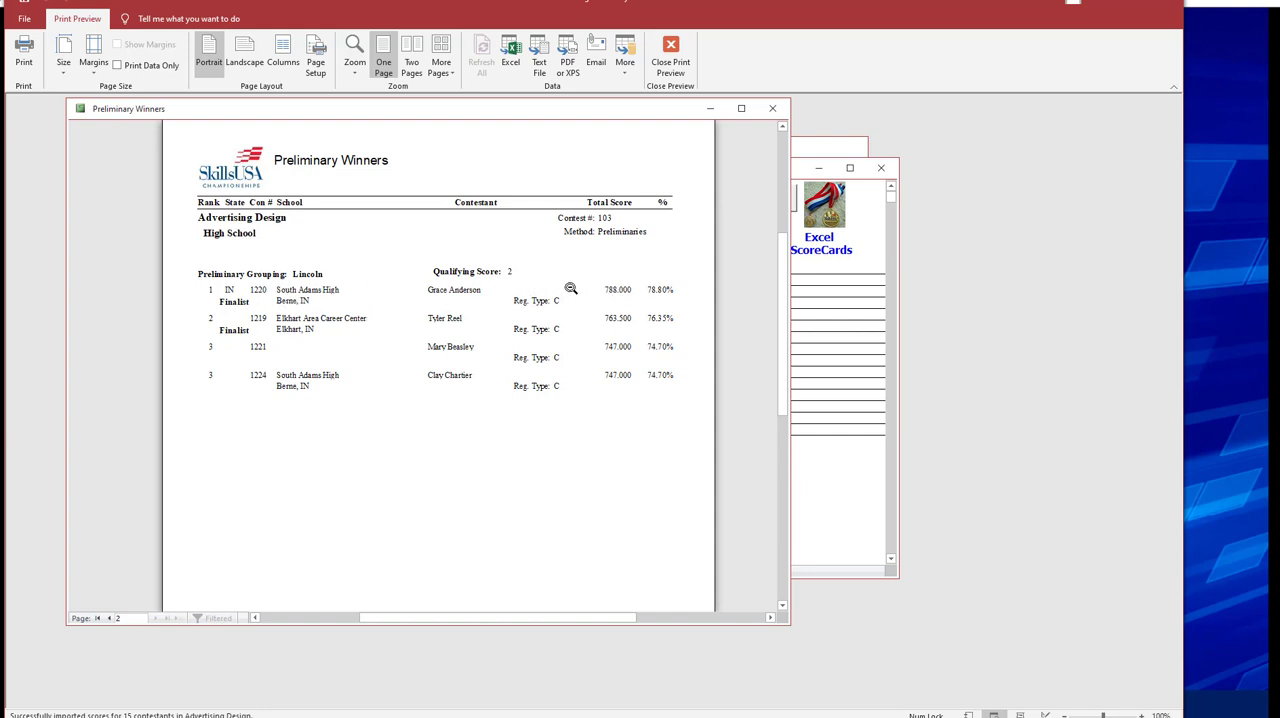
Go back to the first page of the Preliminary Winners report at readable zoom and move its window aside.
click(311, 296)
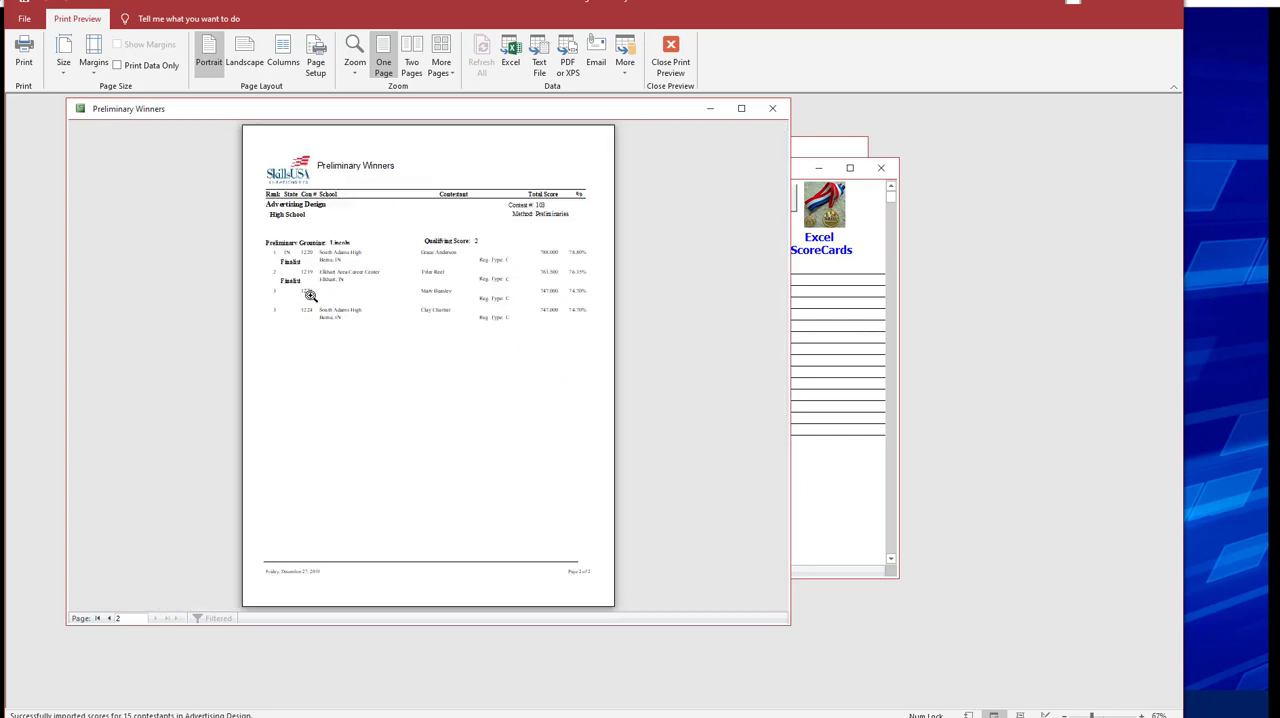
click(326, 277)
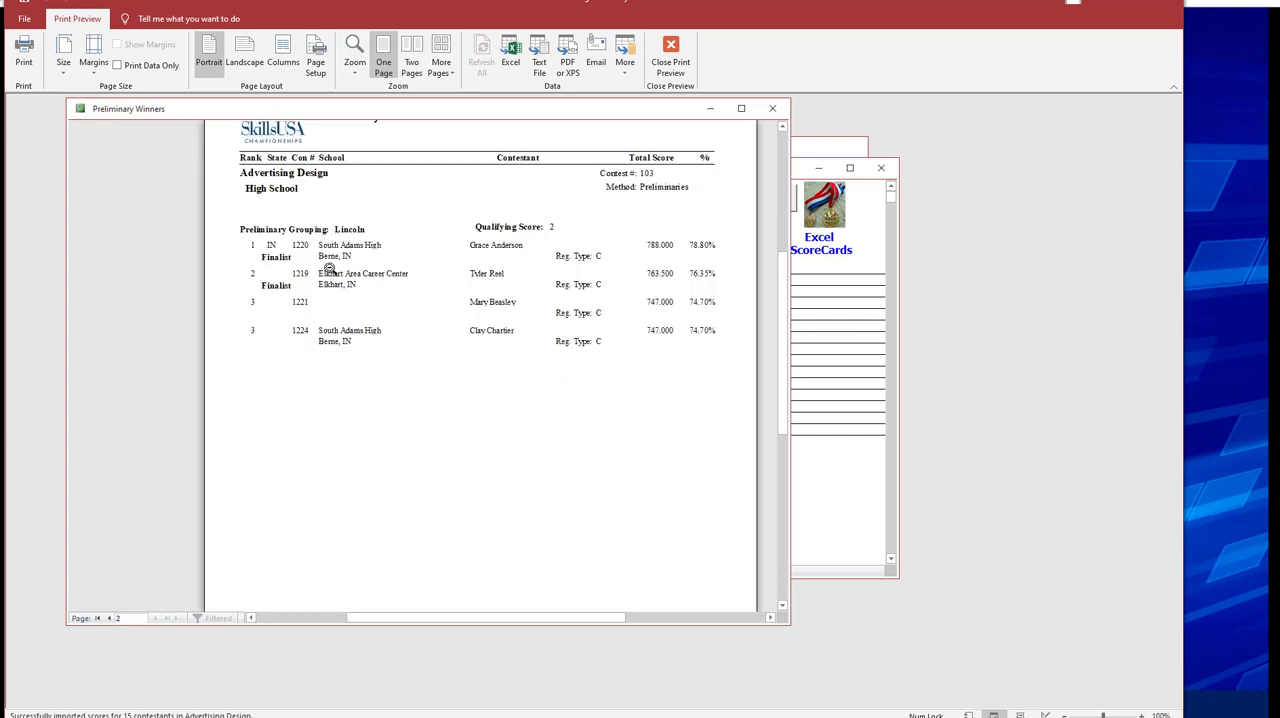
click(110, 618)
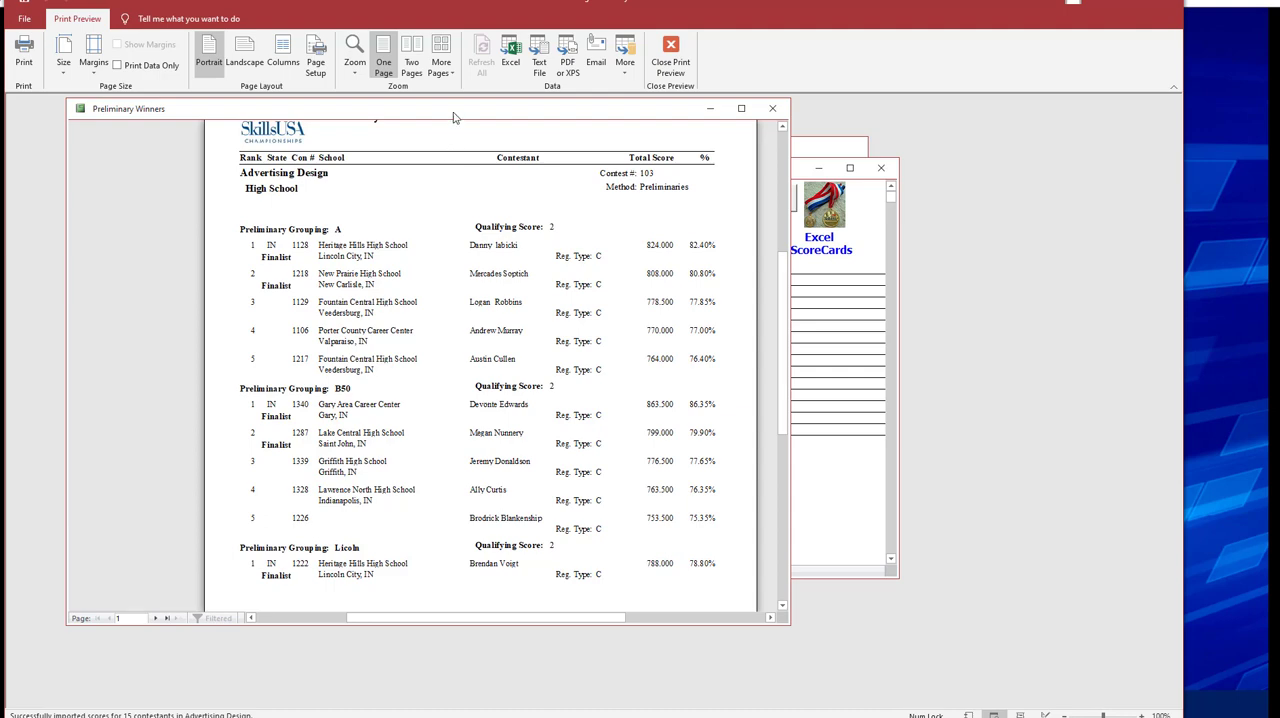
drag(475, 112, 852, 164)
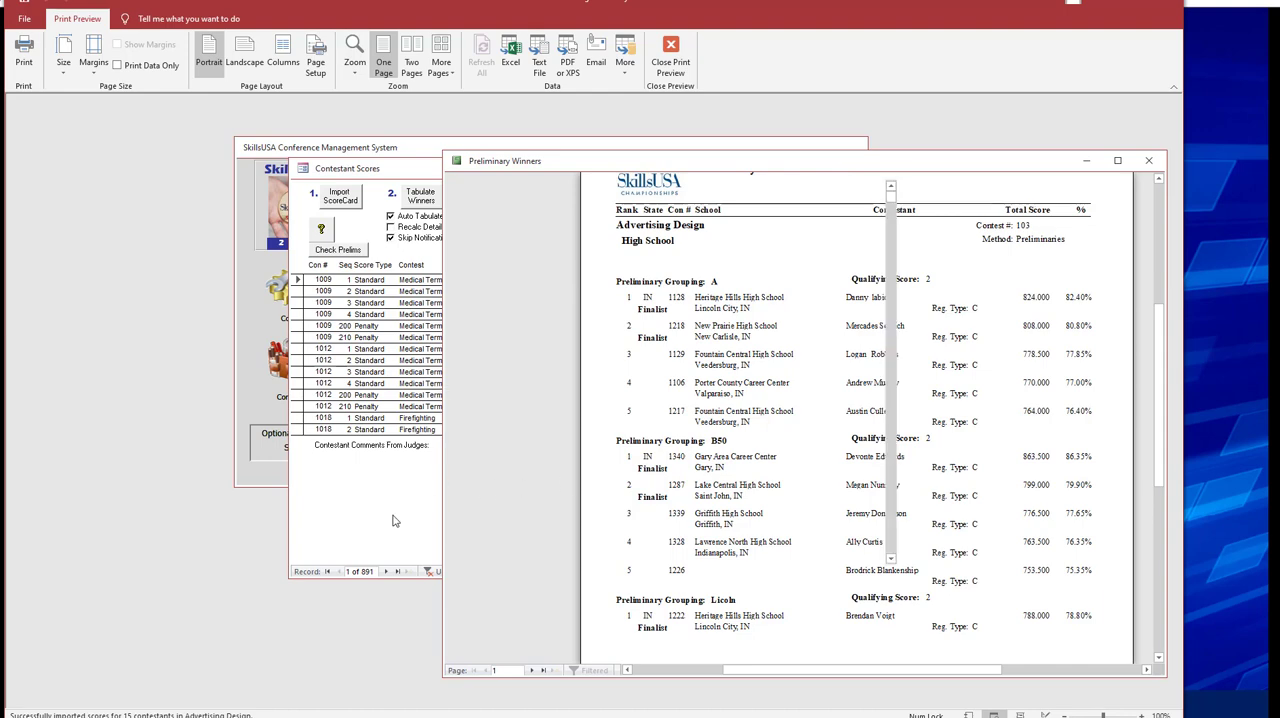
Close Contestant Scores and bring up the Advertising Design contest in the Contests form.
click(396, 492)
click(782, 198)
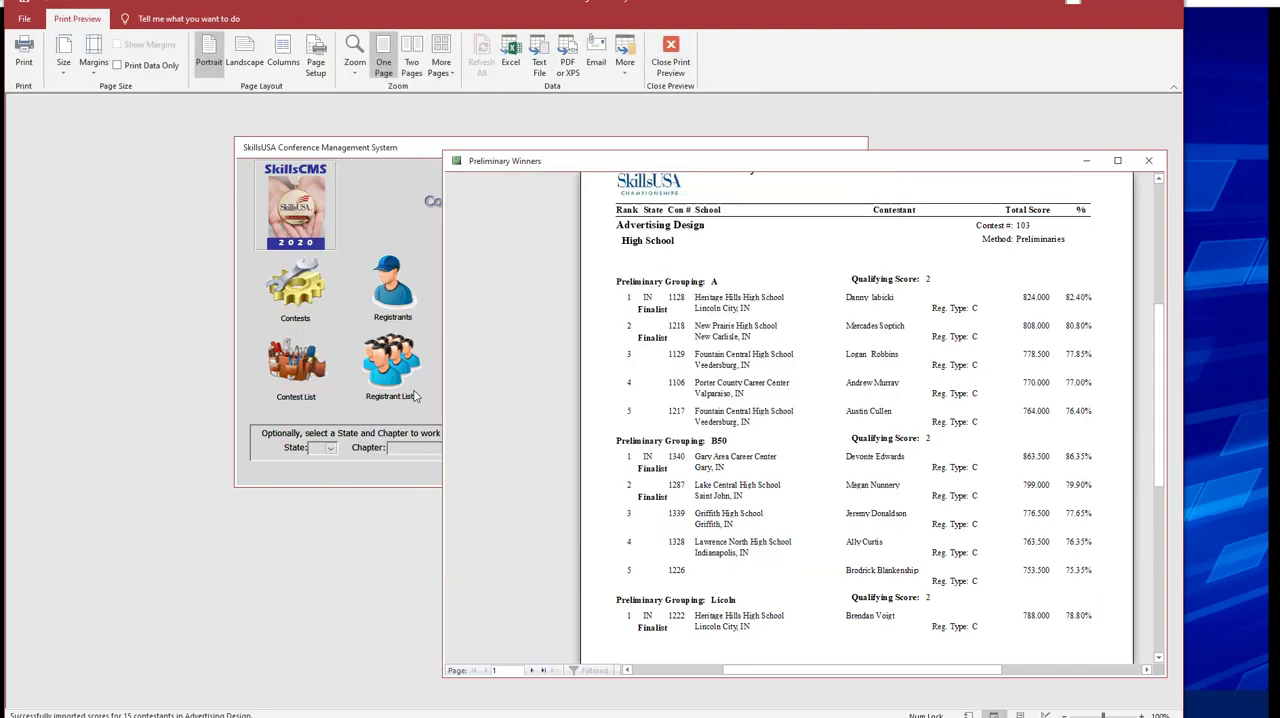
click(306, 287)
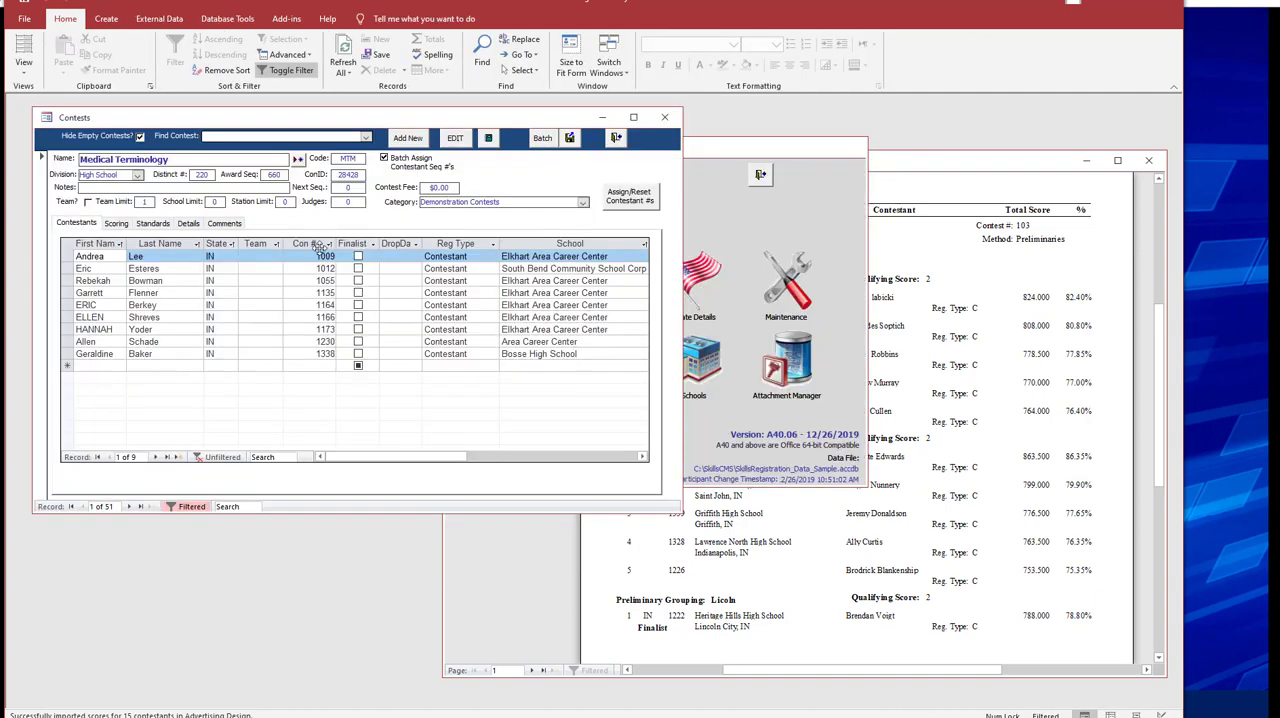
click(366, 137)
click(335, 160)
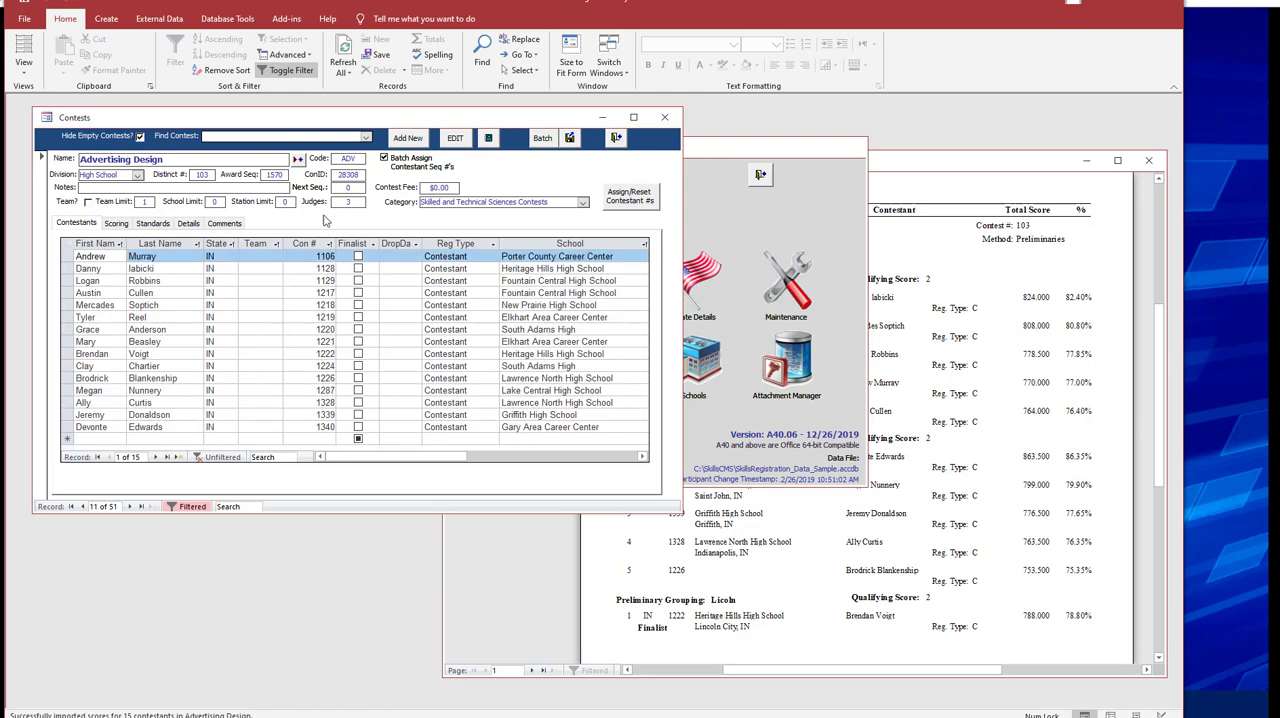
Sort the Advertising Design contestants by Con # from smallest to largest.
click(911, 185)
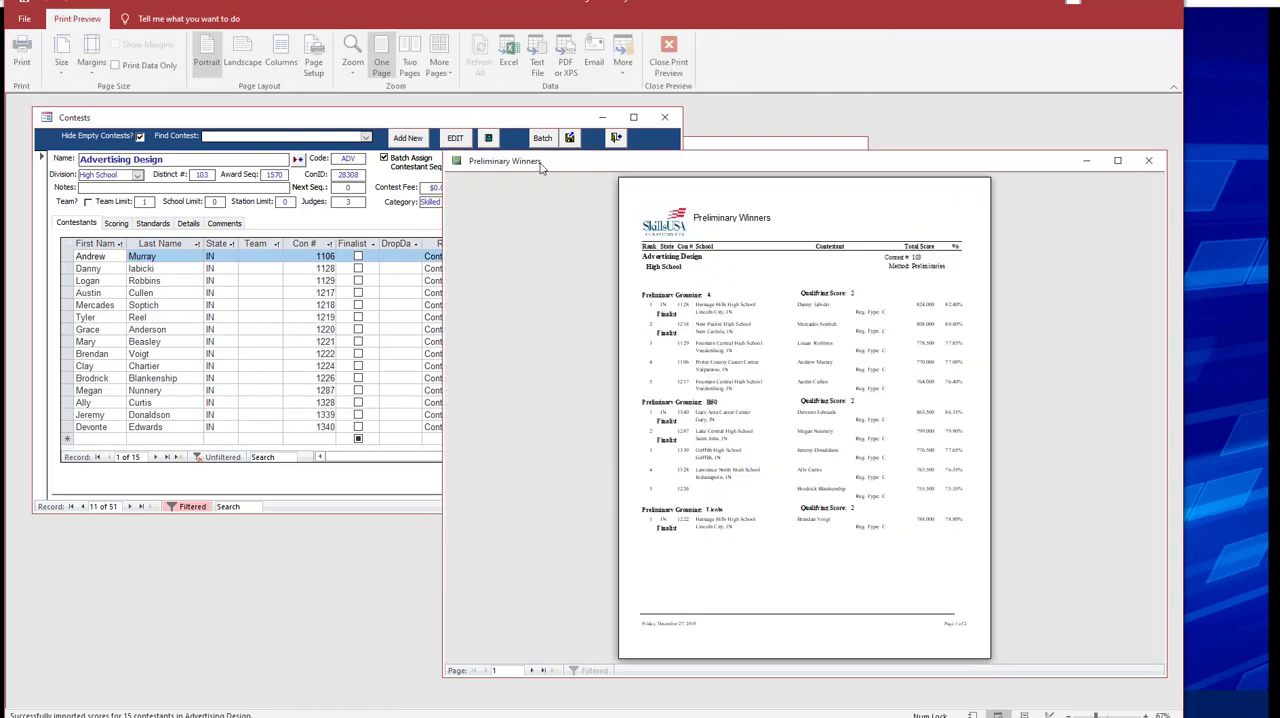
click(436, 127)
click(849, 264)
click(386, 131)
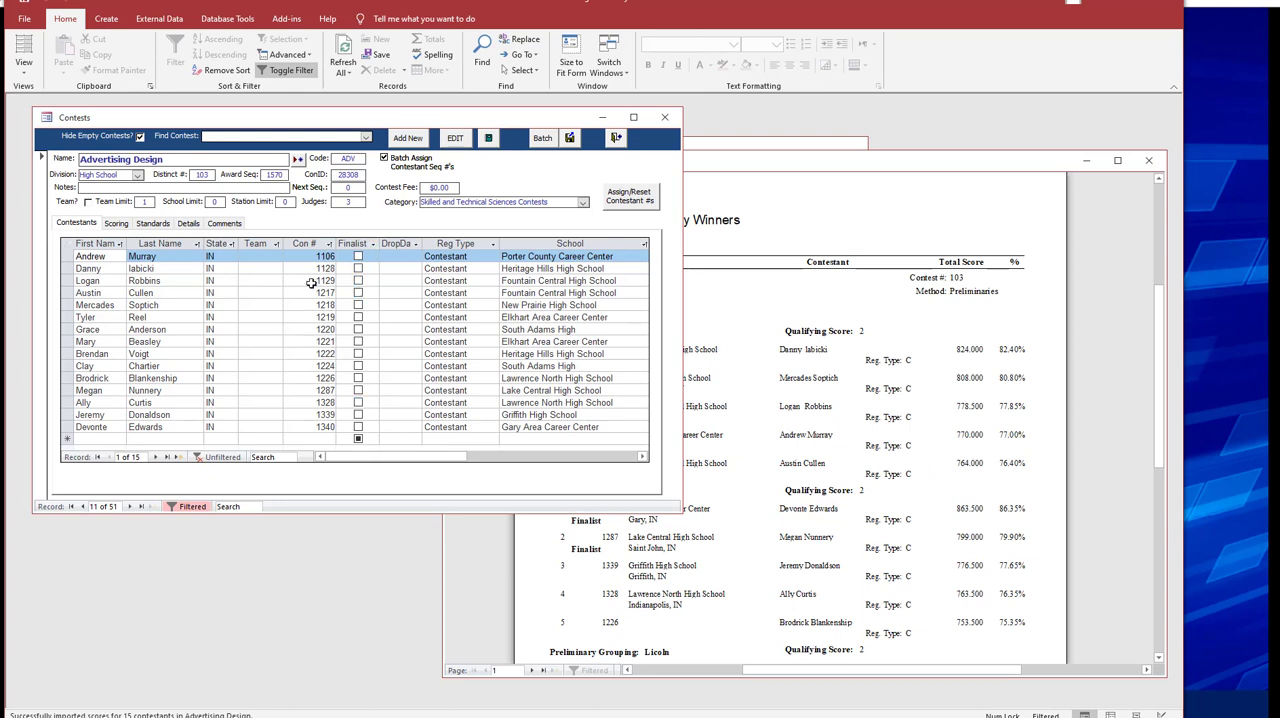
click(316, 270)
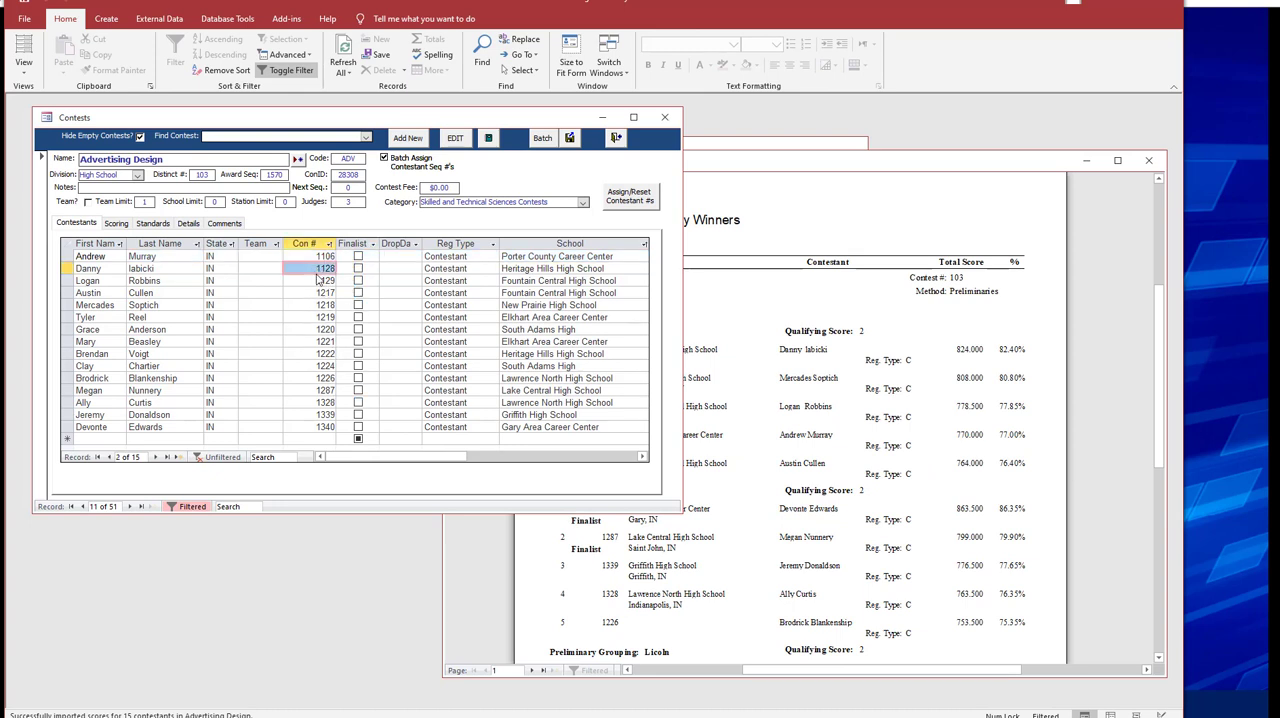
right_click(318, 281)
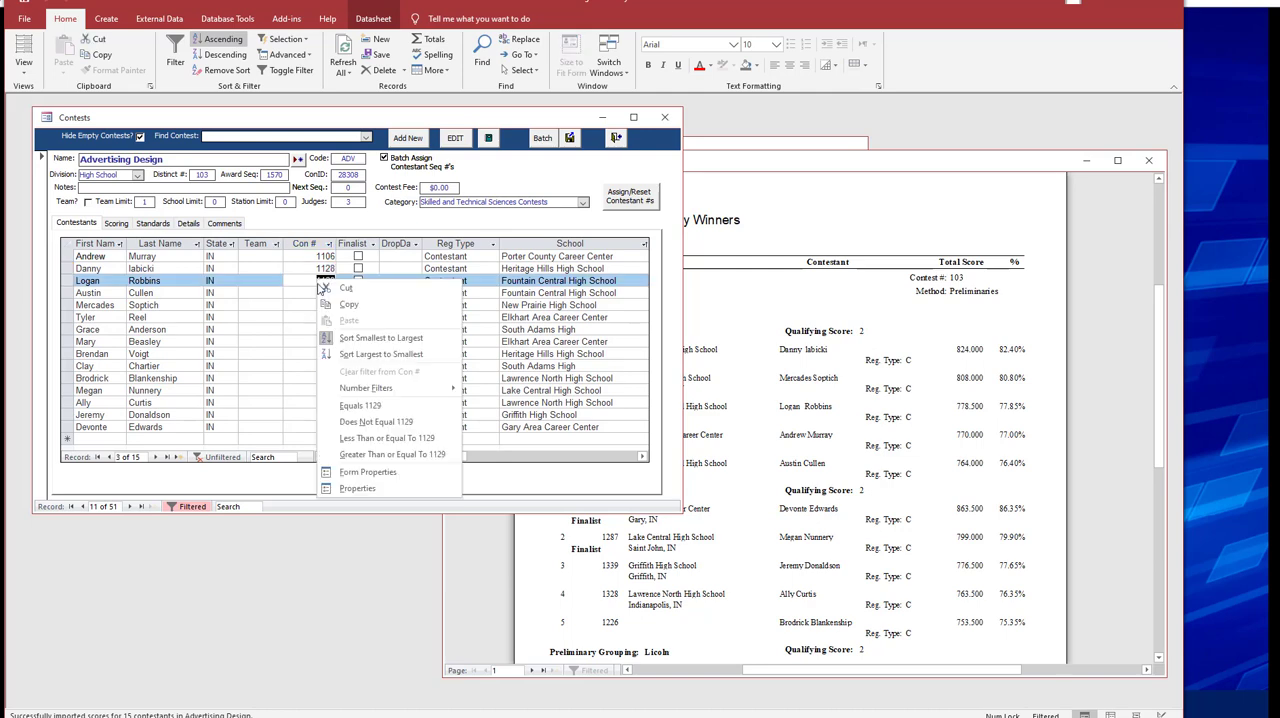
click(345, 336)
Place the Preliminary Winners report beside the Contests form at readable zoom, with the contestant list fully in front.
click(808, 205)
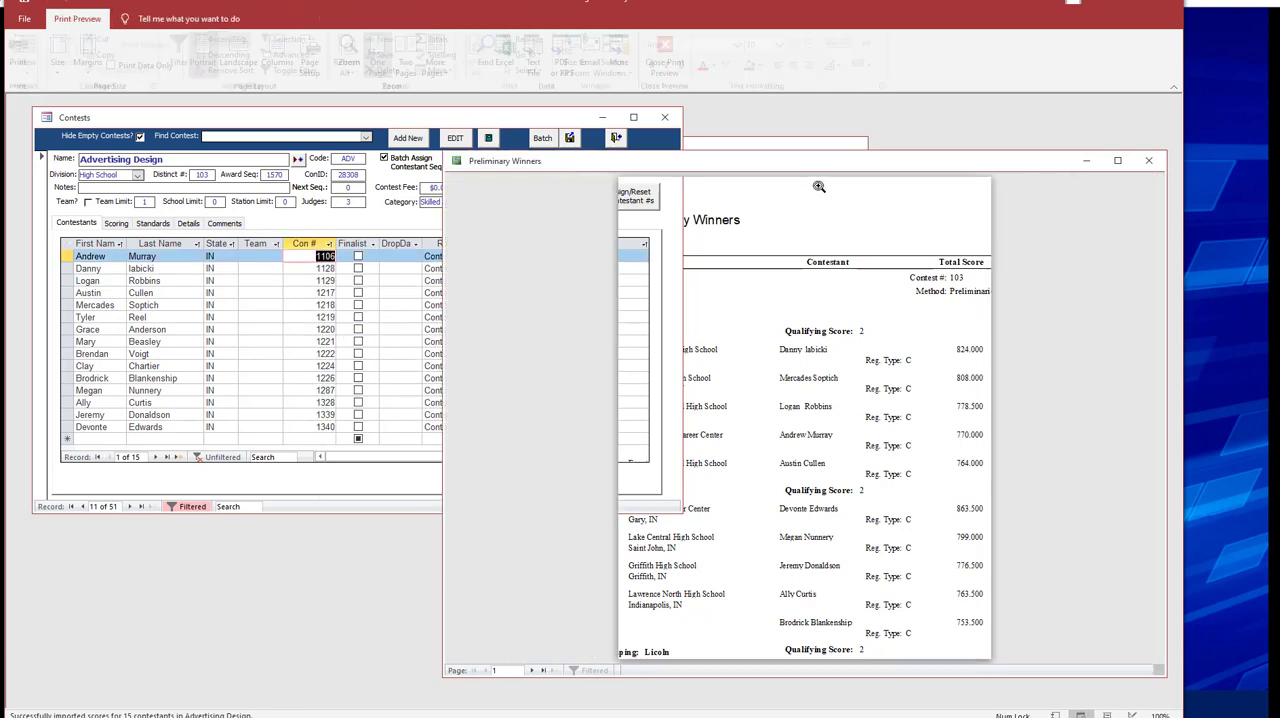
drag(828, 167, 873, 139)
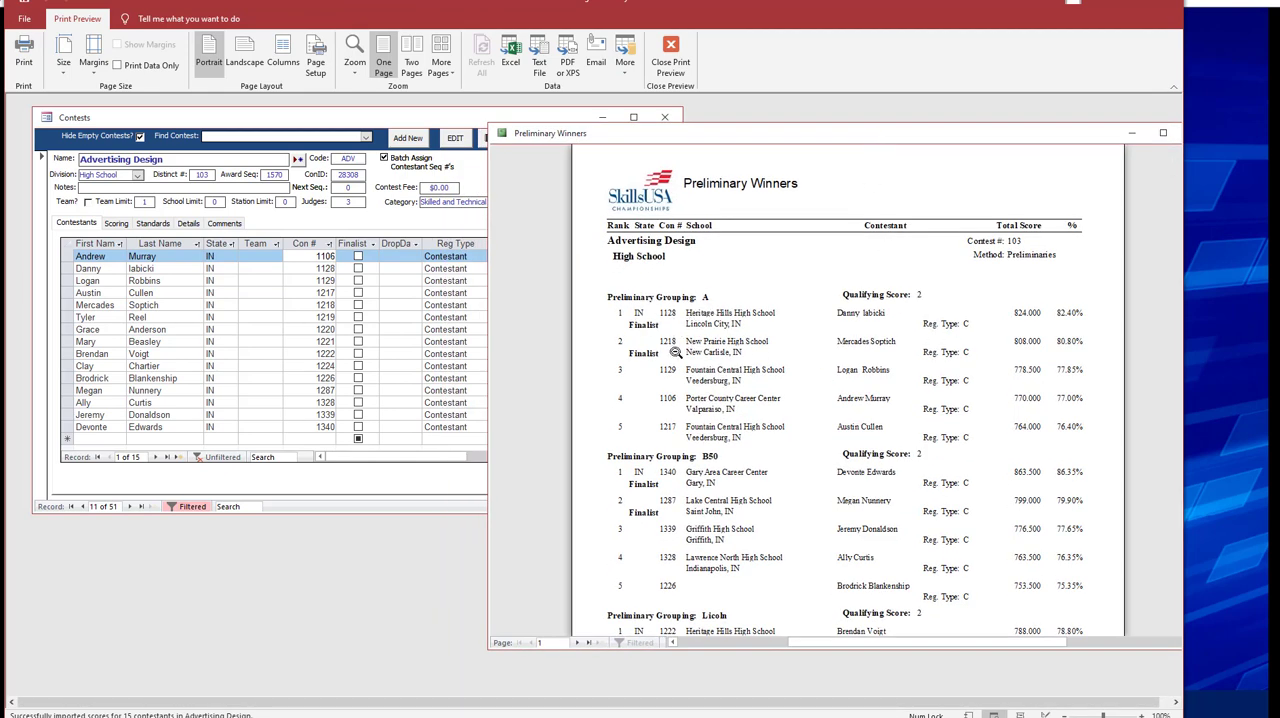
click(455, 126)
click(771, 133)
drag(771, 130, 927, 142)
click(534, 118)
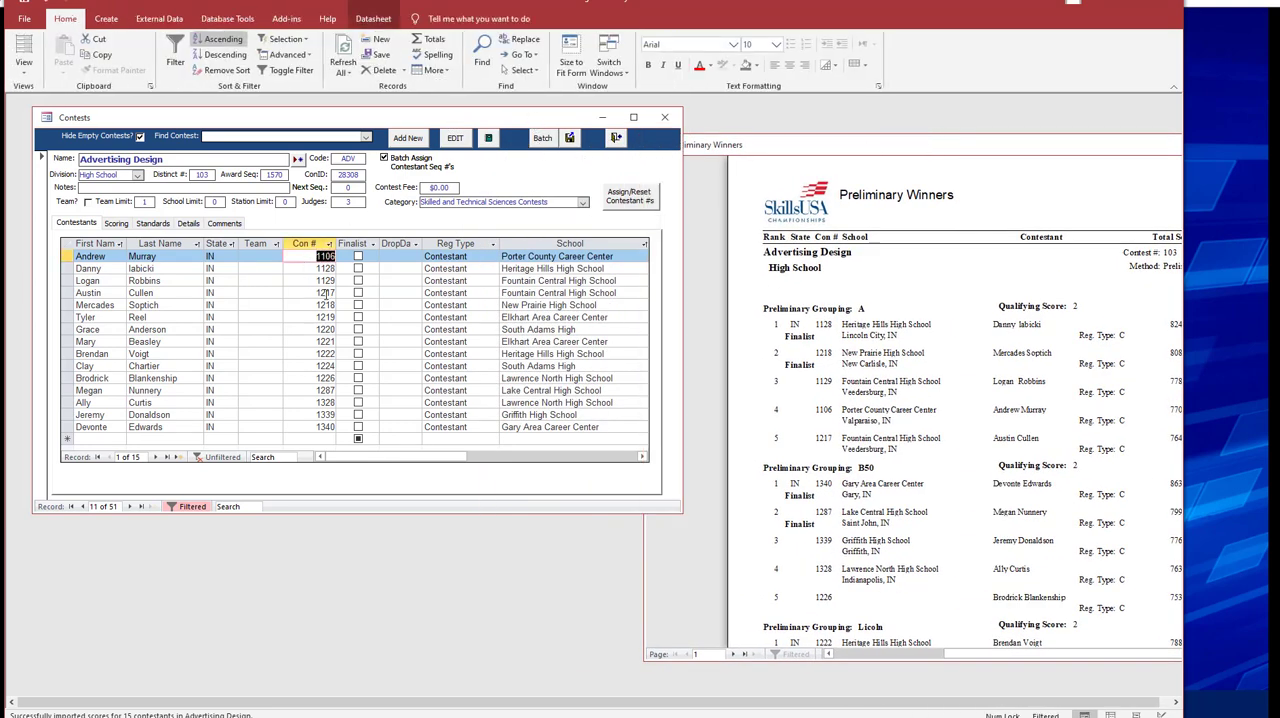
Mark the two finalists of Preliminary Grouping A and the two of Grouping B50 as Finalist in the contestant list.
click(360, 270)
click(358, 268)
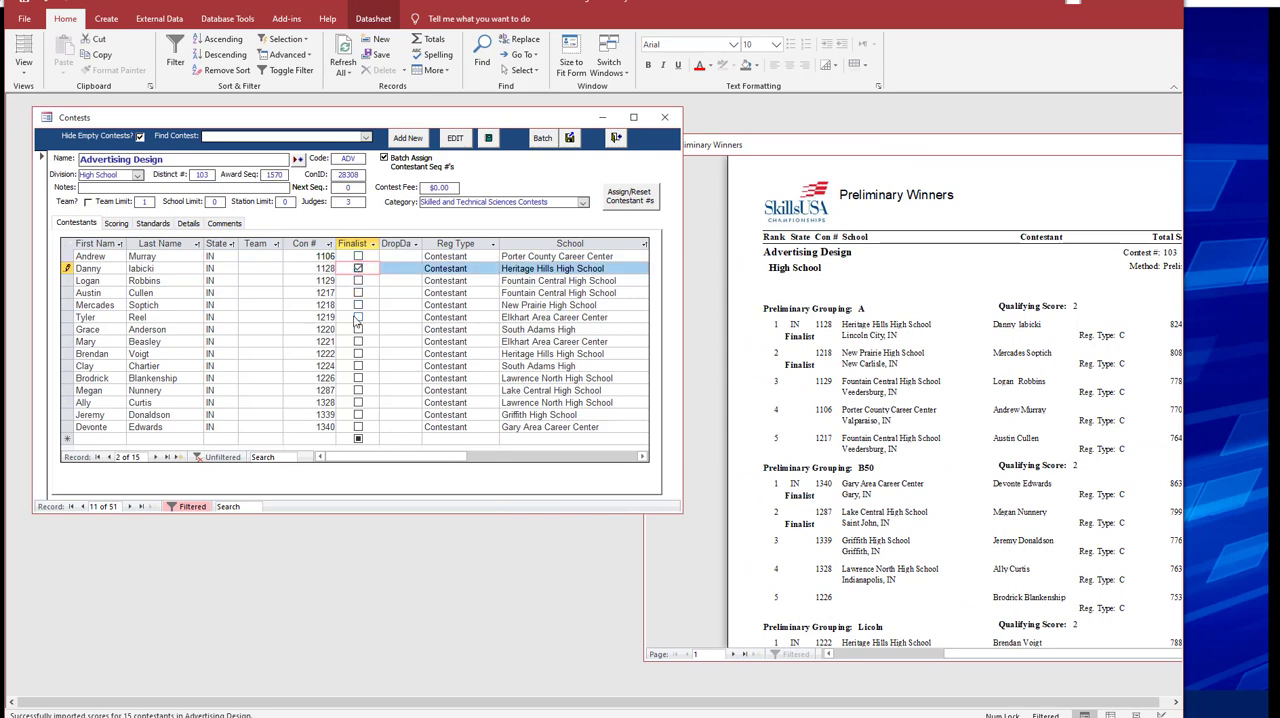
click(358, 305)
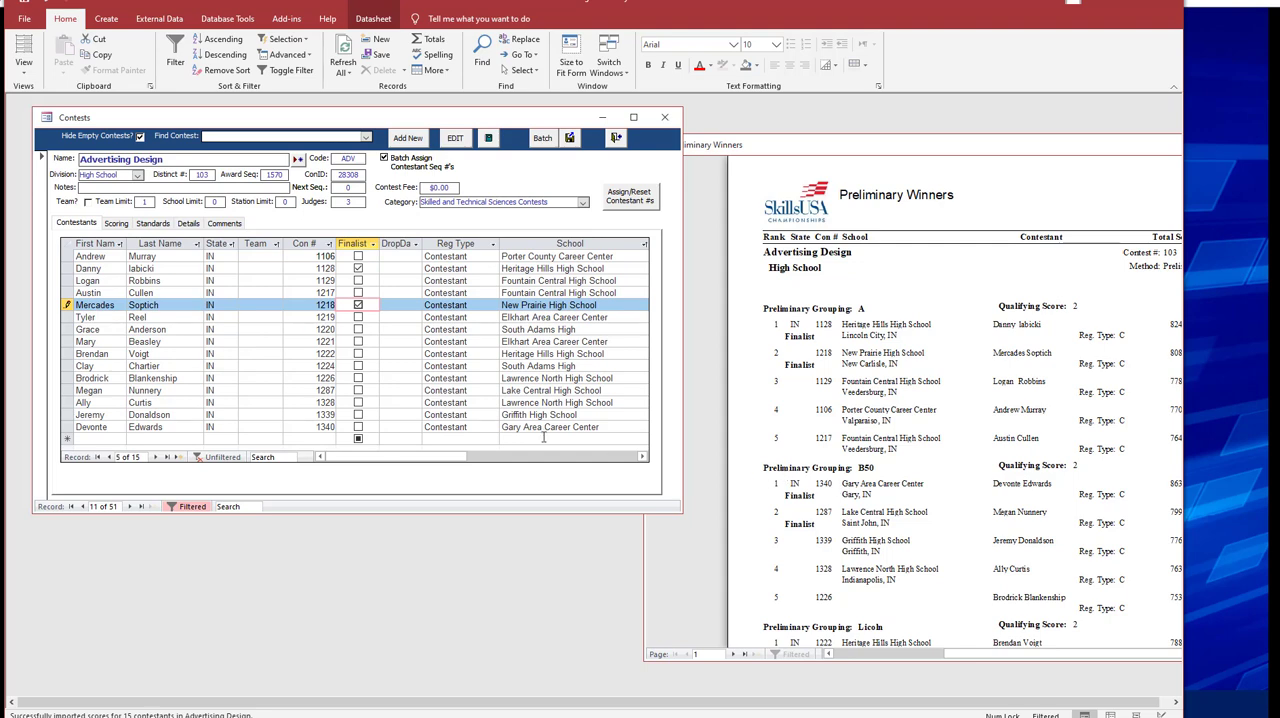
click(358, 427)
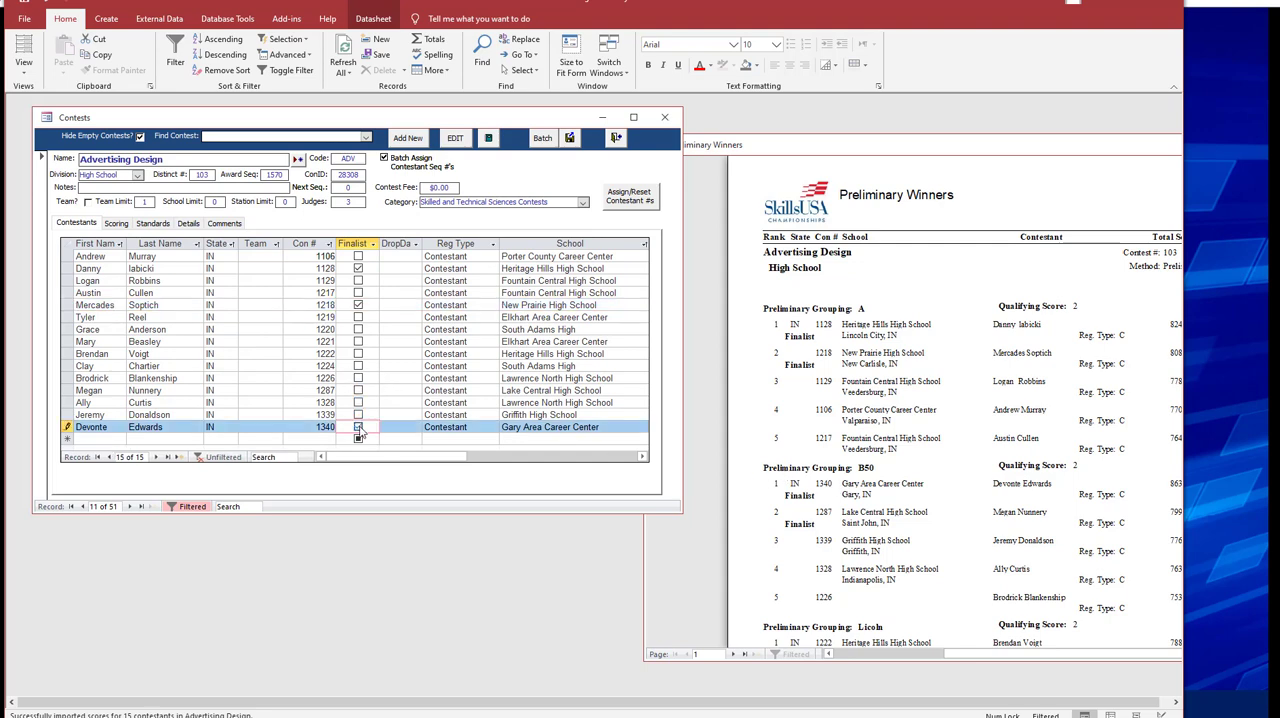
click(358, 427)
click(358, 390)
scroll(840, 569, down, 1)
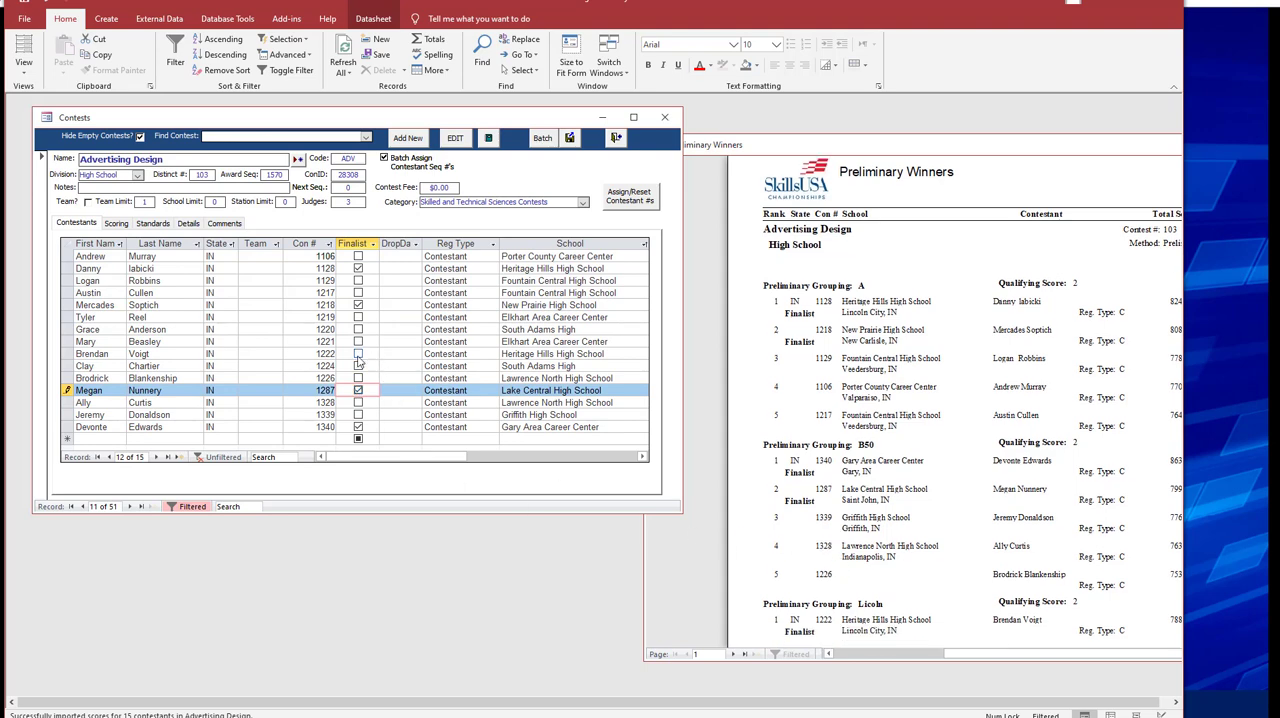
Mark the first-ranked contestants of the Licoln and Lincoln groupings as Finalist, and close the Preliminary Winners report.
click(358, 353)
scroll(894, 514, down, 5)
scroll(894, 514, up, 1)
click(731, 654)
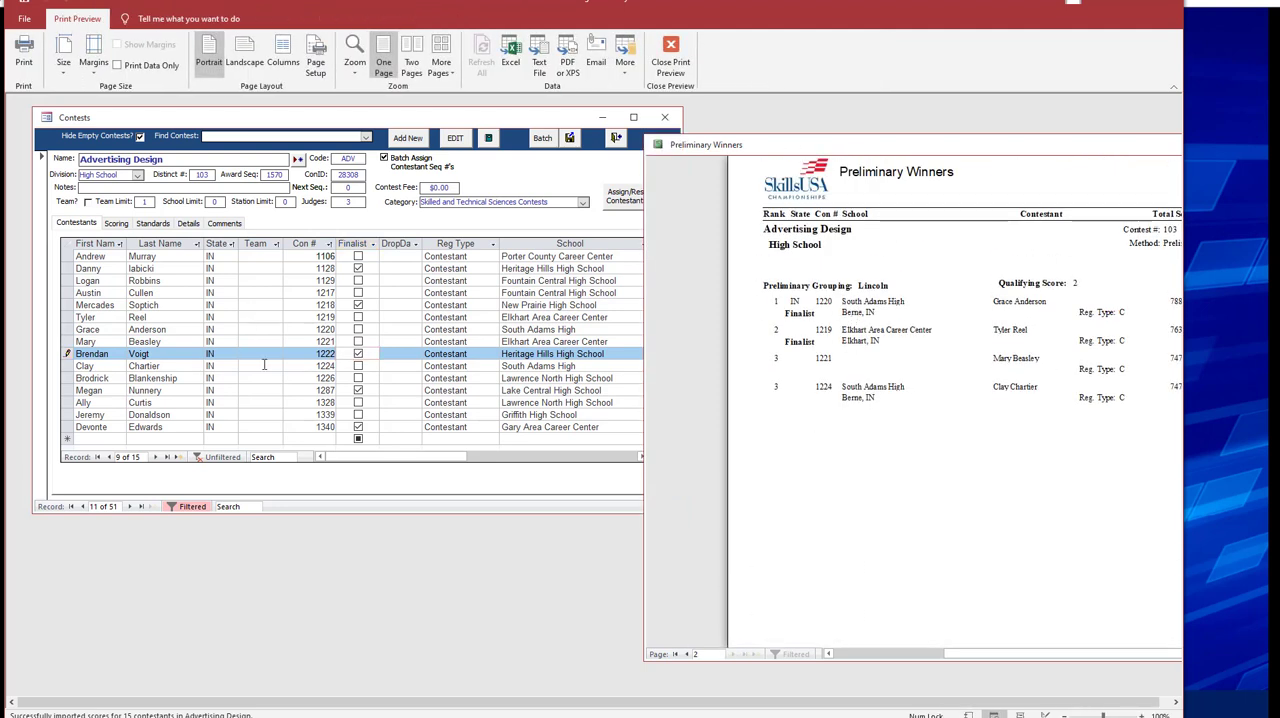
click(358, 330)
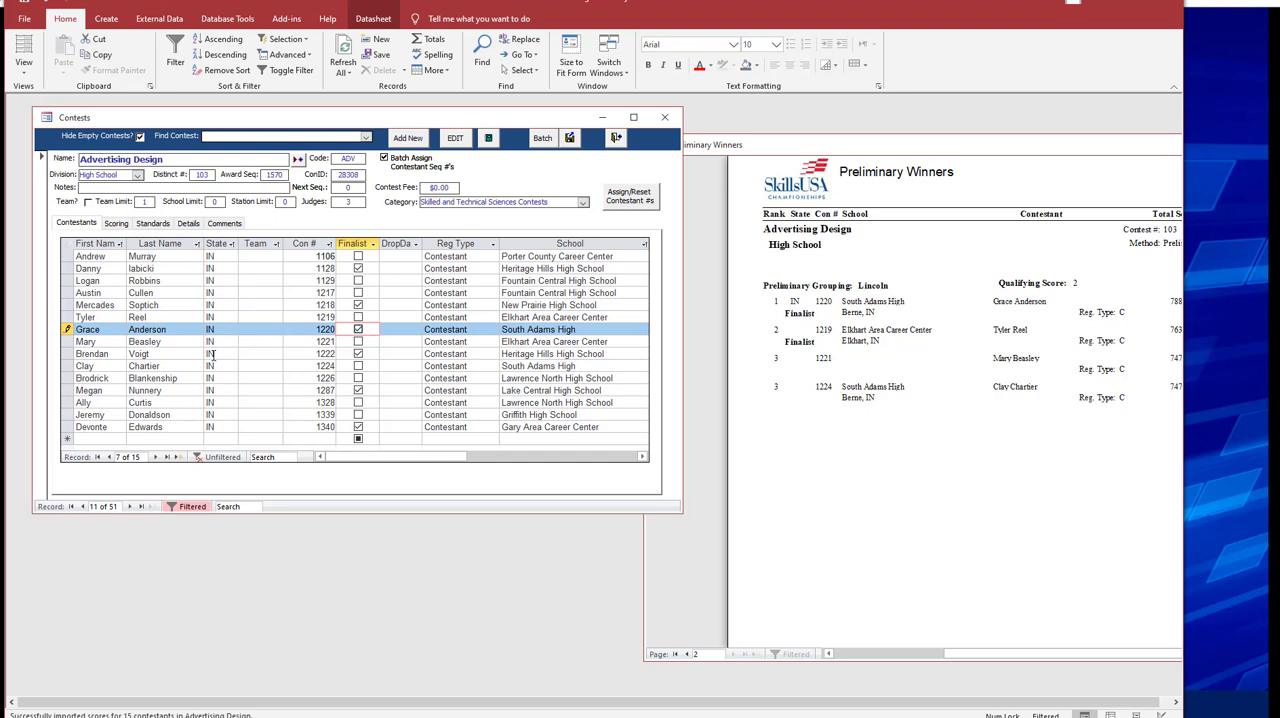
click(177, 366)
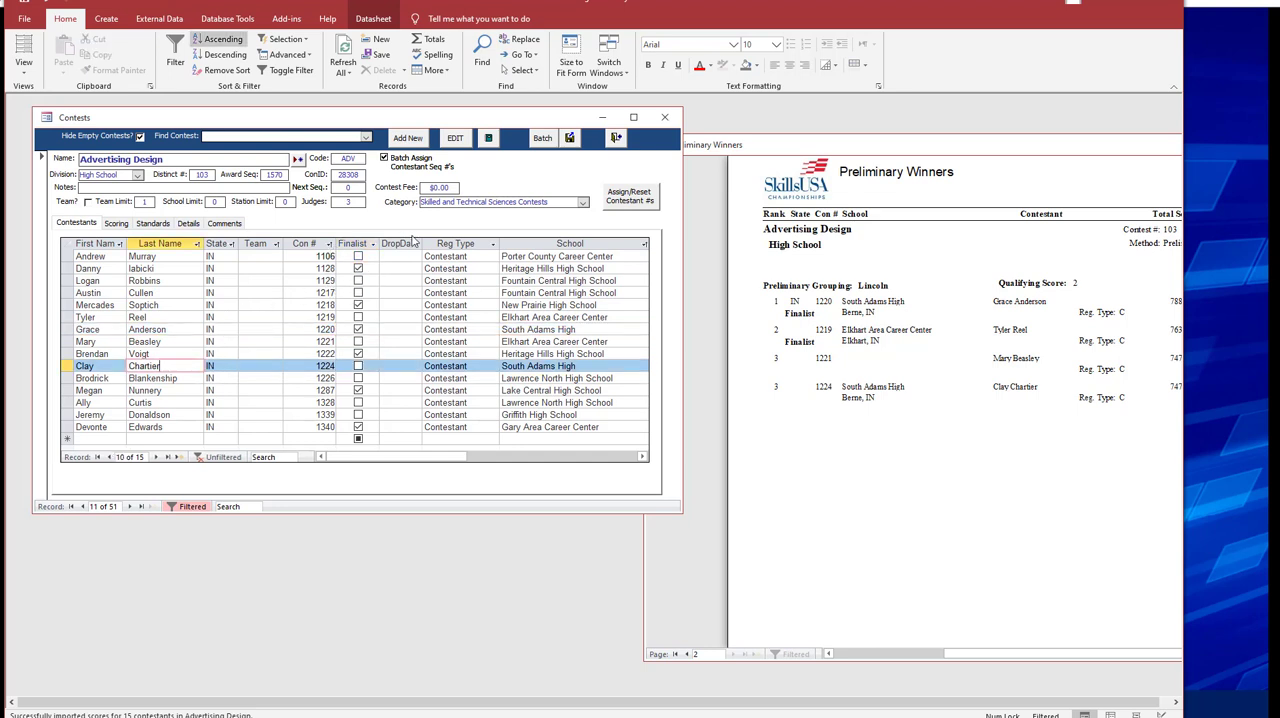
drag(774, 147, 681, 154)
click(670, 55)
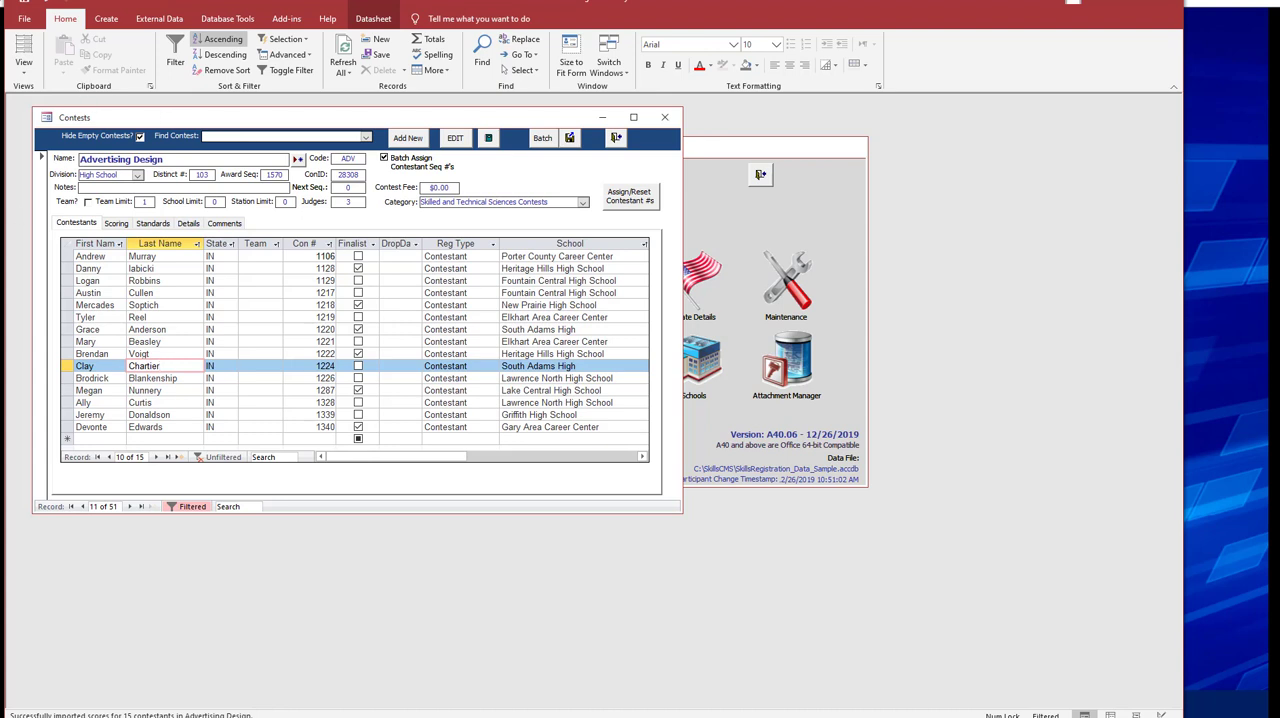
Switch to File Explorer and rename AdvertisingDesign-S.xlsx on the USB drive as AdvertisingDesign-S - PRELIM.xlsx.
key(alt+Tab)
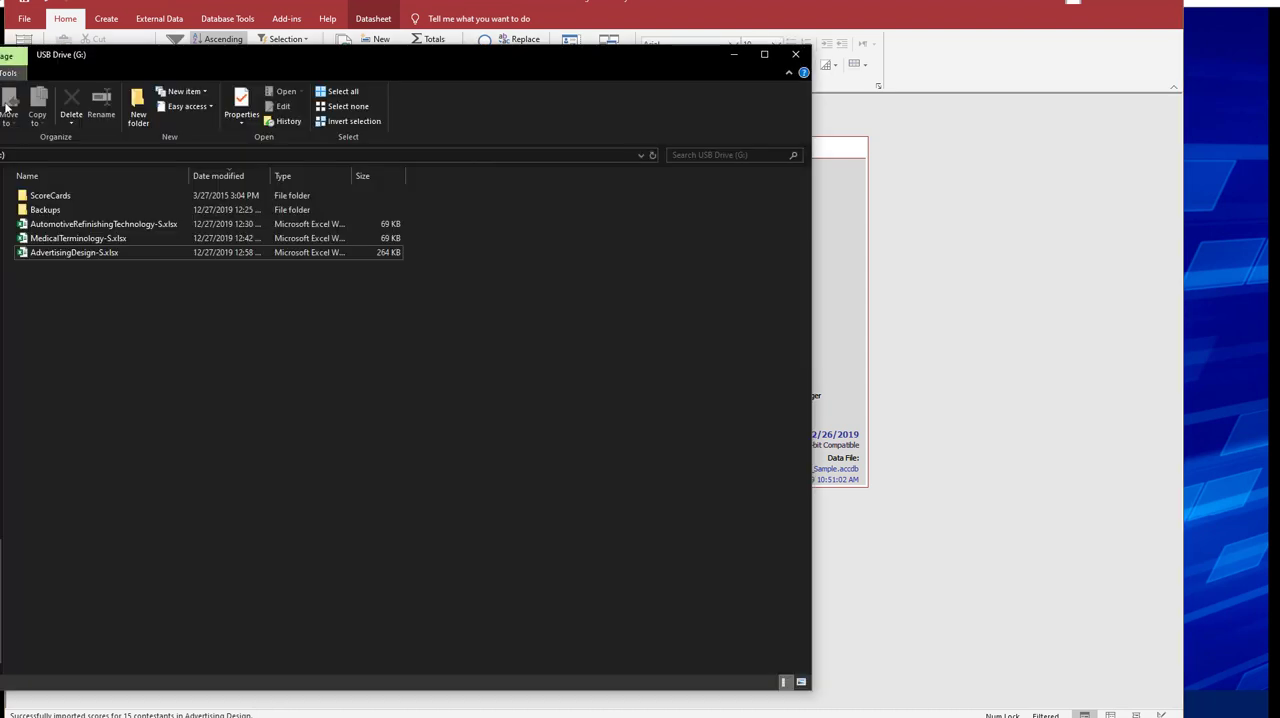
click(69, 256)
key(F2)
key(Right)
text(()
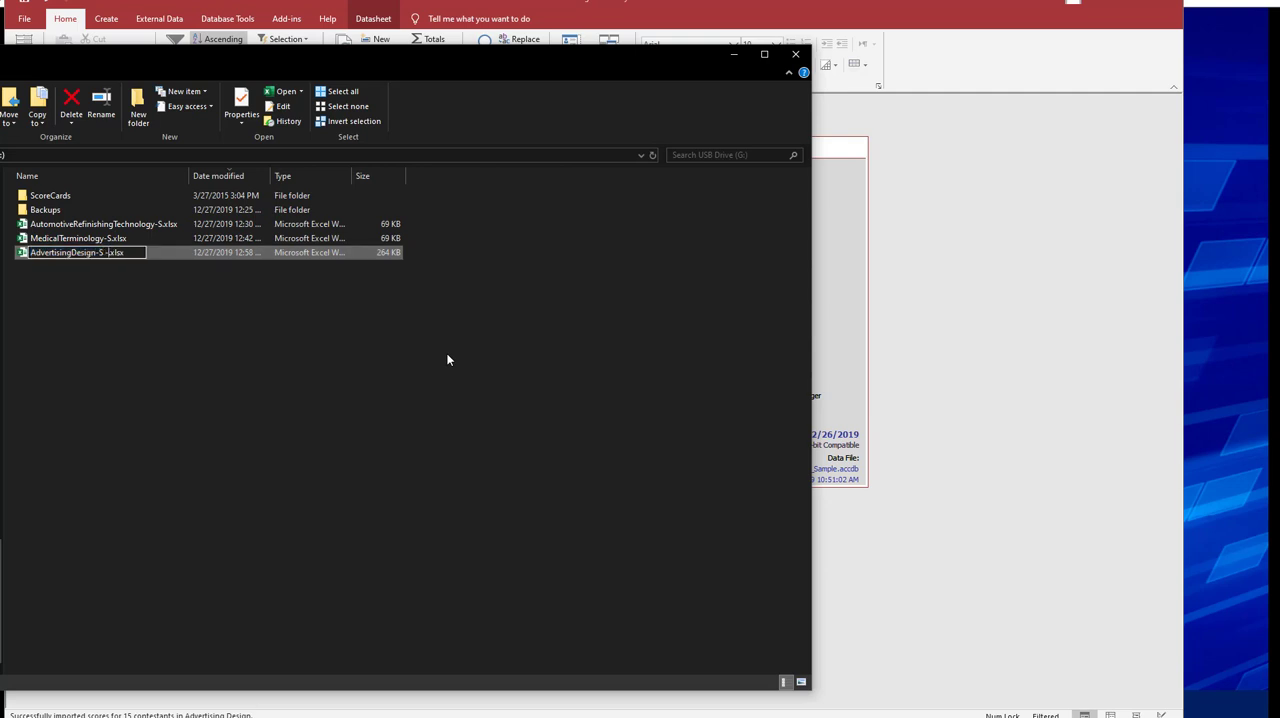
text( PRLIM)
key(Return)
key(F2)
key(Left)
text(E)
key(Return)
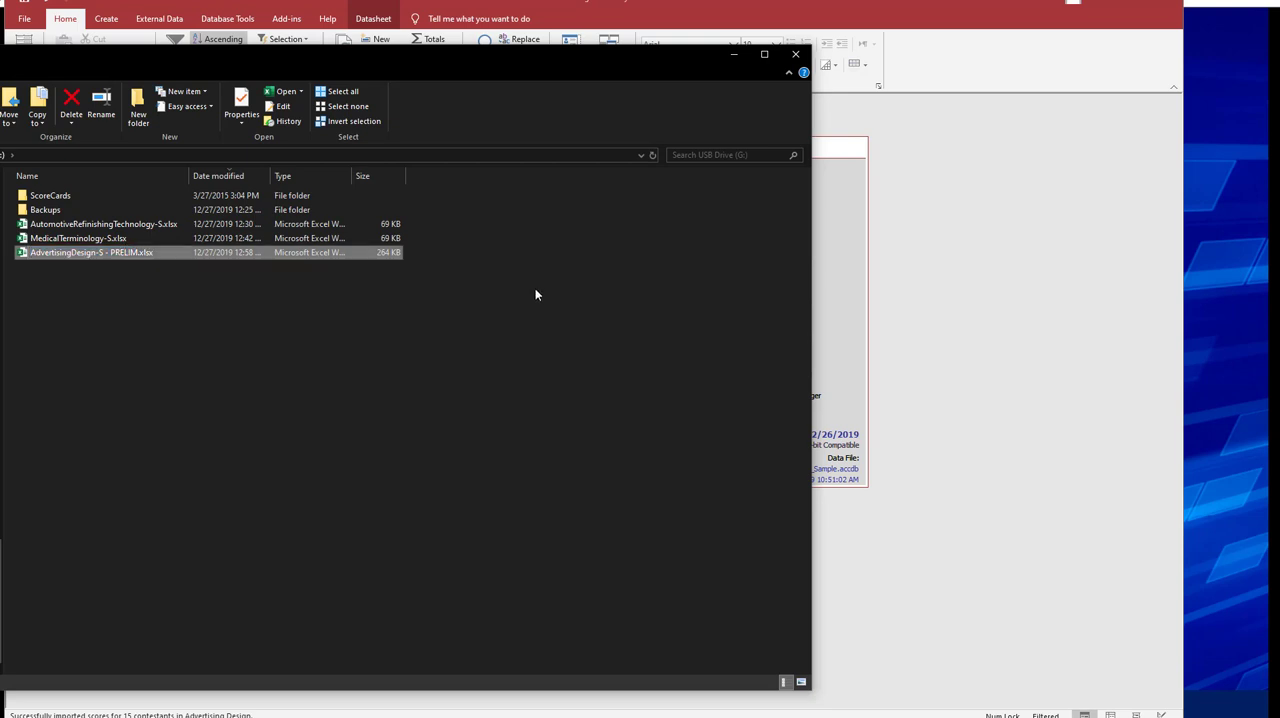
Back in Access, create the Advertising Design ScoreCard Excel file for the finals, declining the Preliminaries ScoreCard.
click(1037, 276)
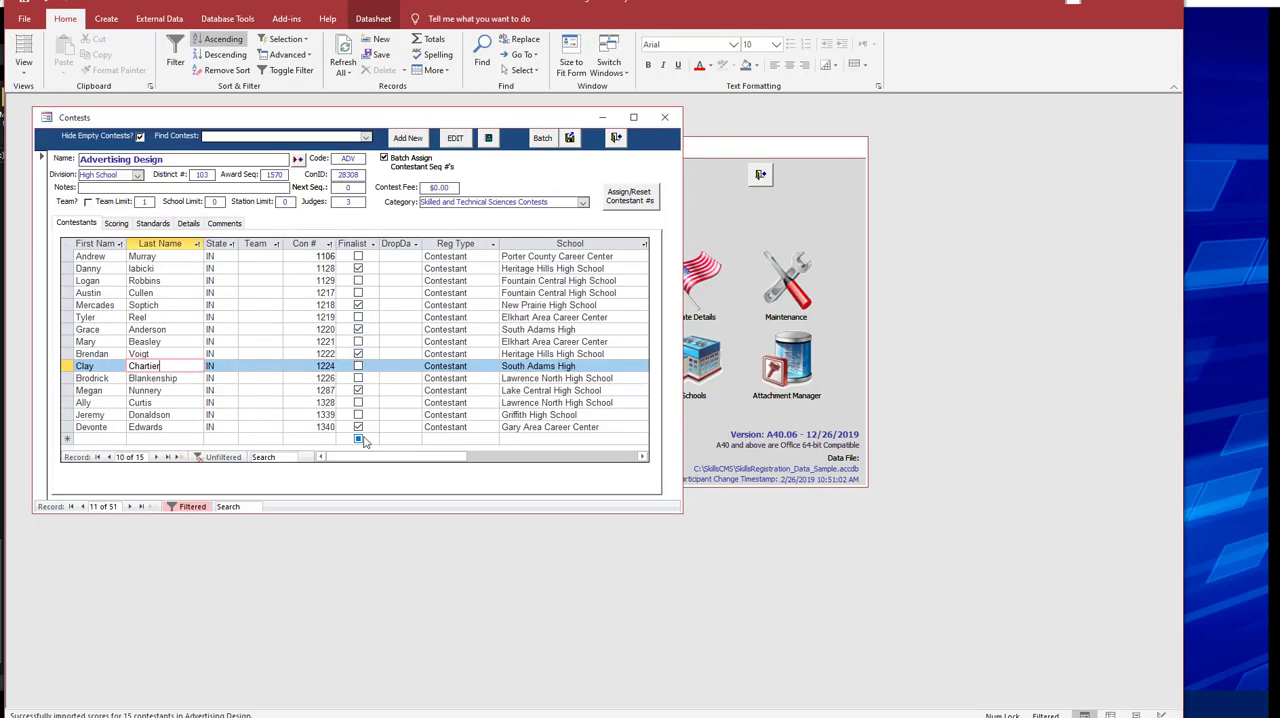
click(570, 138)
click(550, 424)
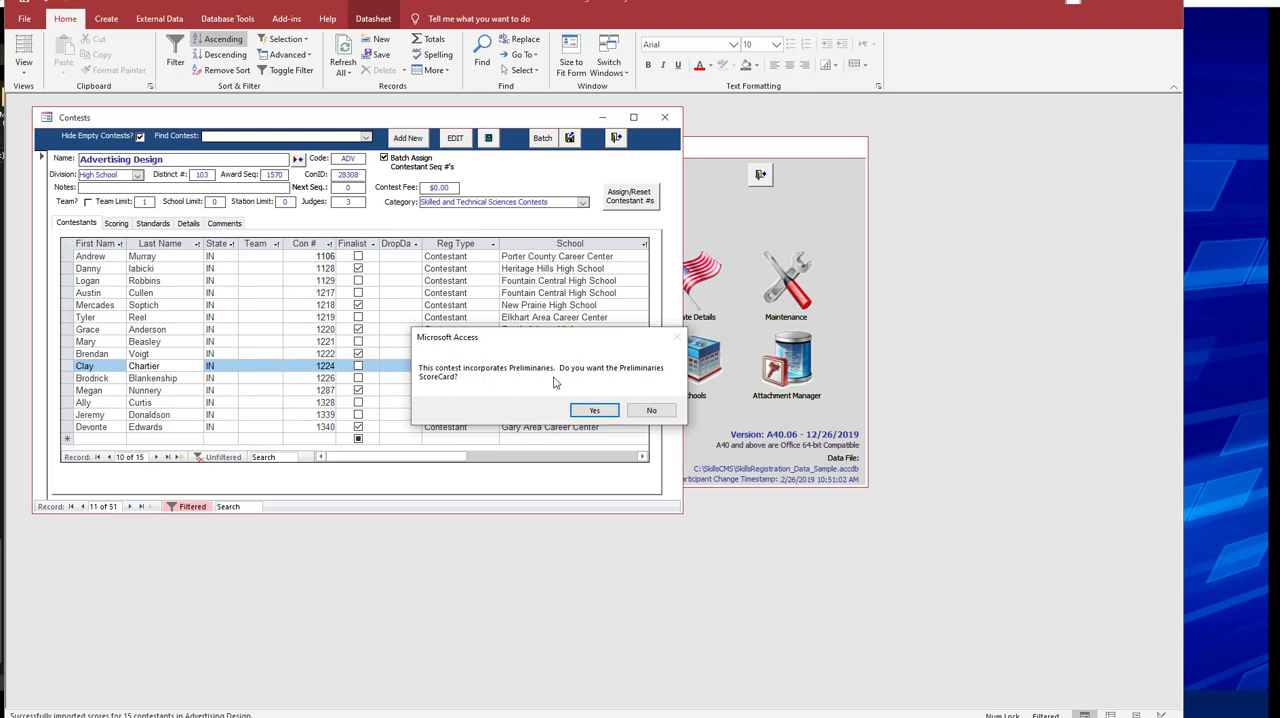
click(649, 411)
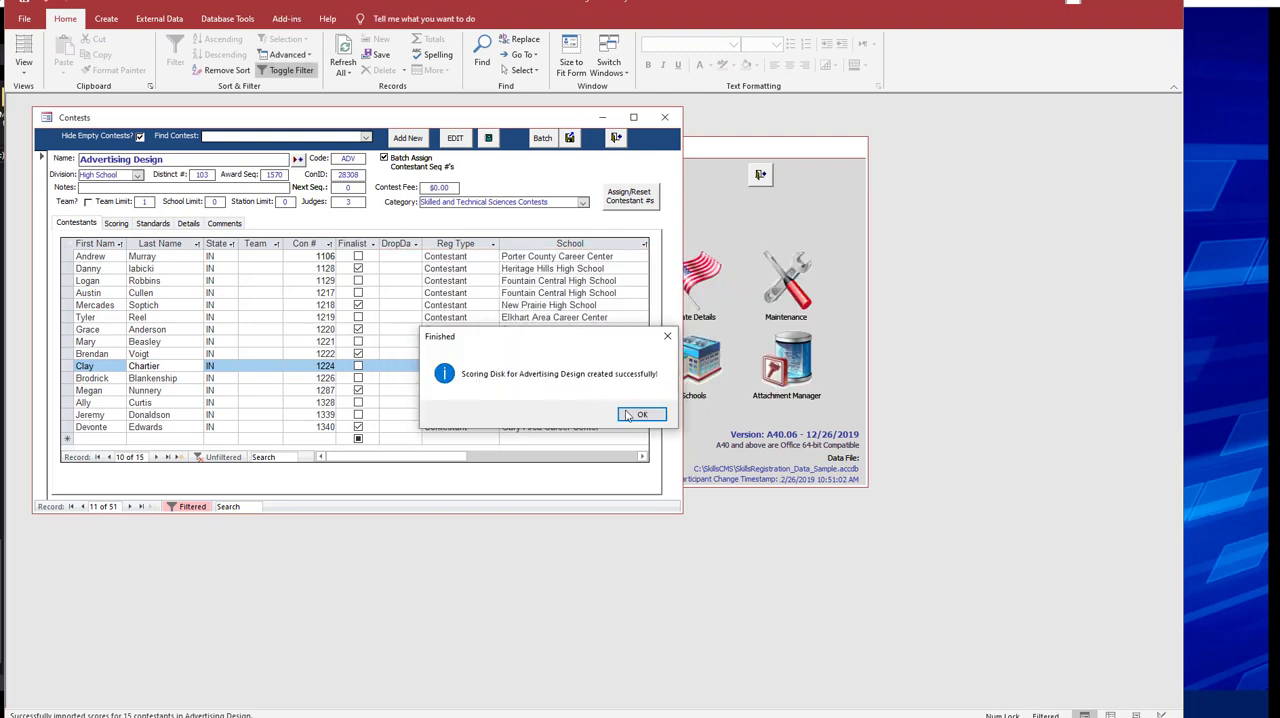
click(634, 413)
Open the new AdvertisingDesign-S.xlsx from the USB drive in Excel and examine the contestant columns on the Judge1 sheet.
key(alt+Tab)
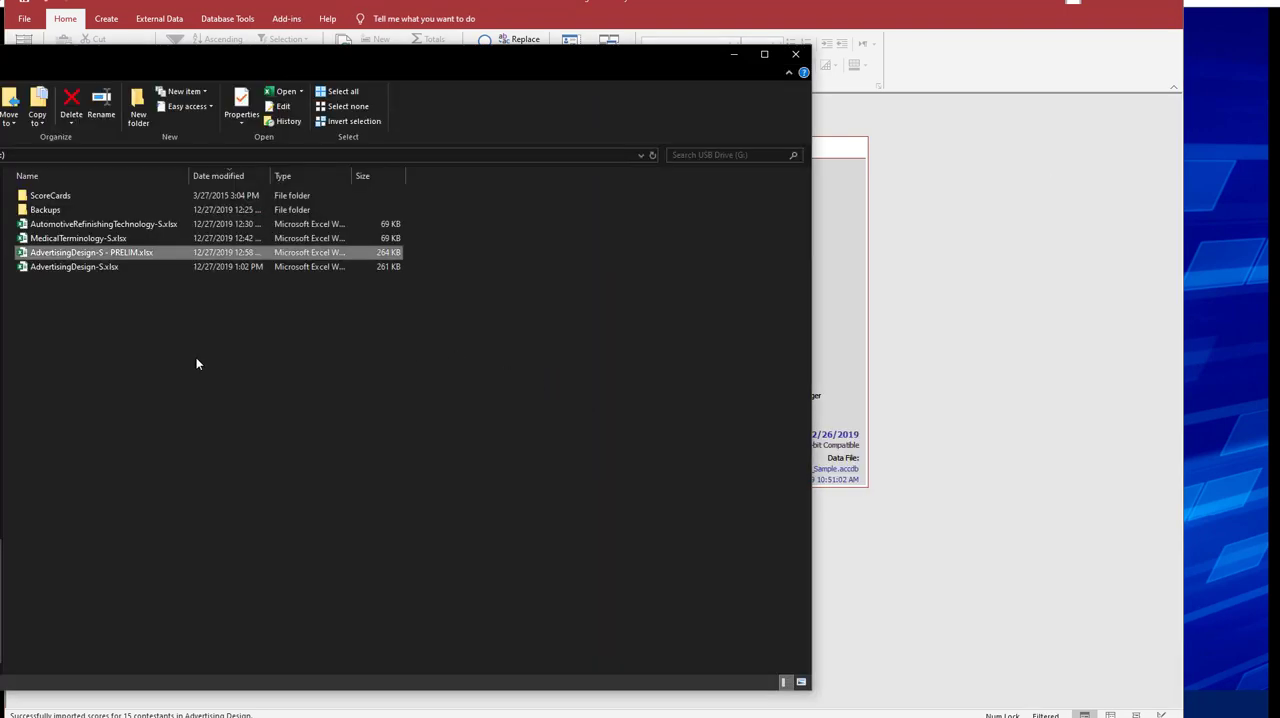
double_click(67, 269)
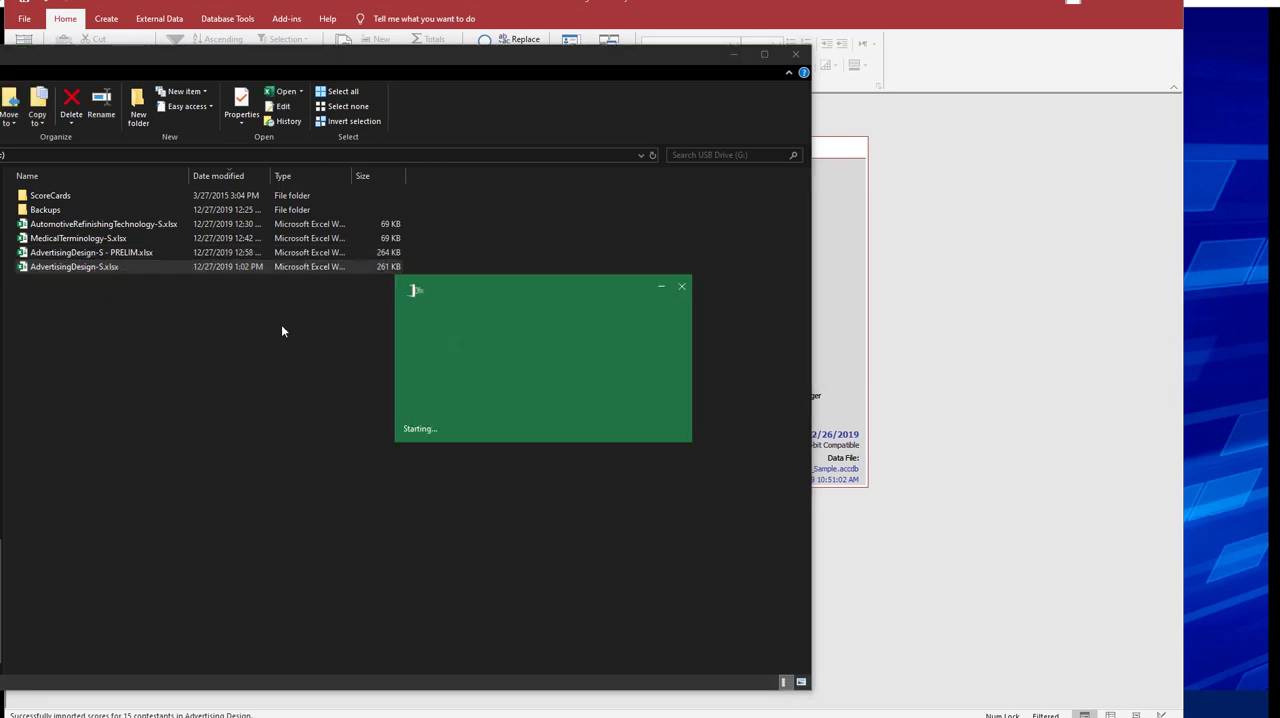
key(Right)
key(Right)
key(Right)
key(Right)
key(Right)
key(Left)
key(Left)
key(Left)
key(Left)
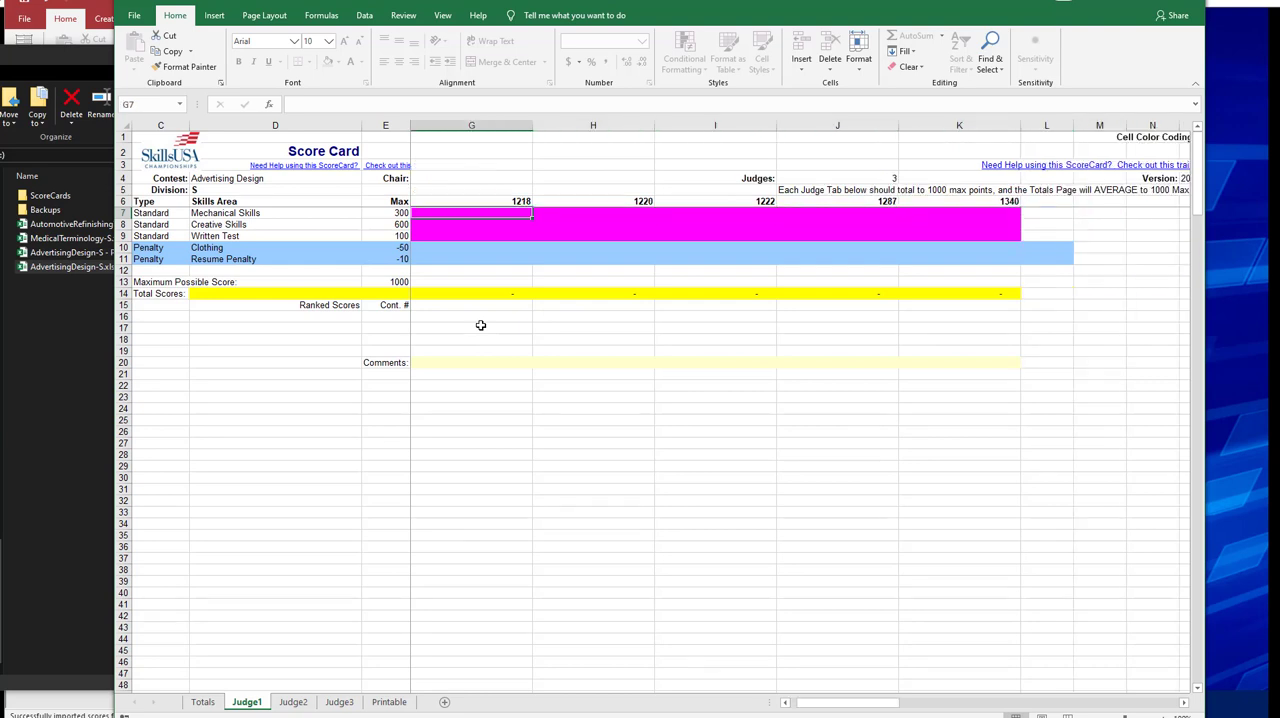
key(Left)
key(Left)
key(Left)
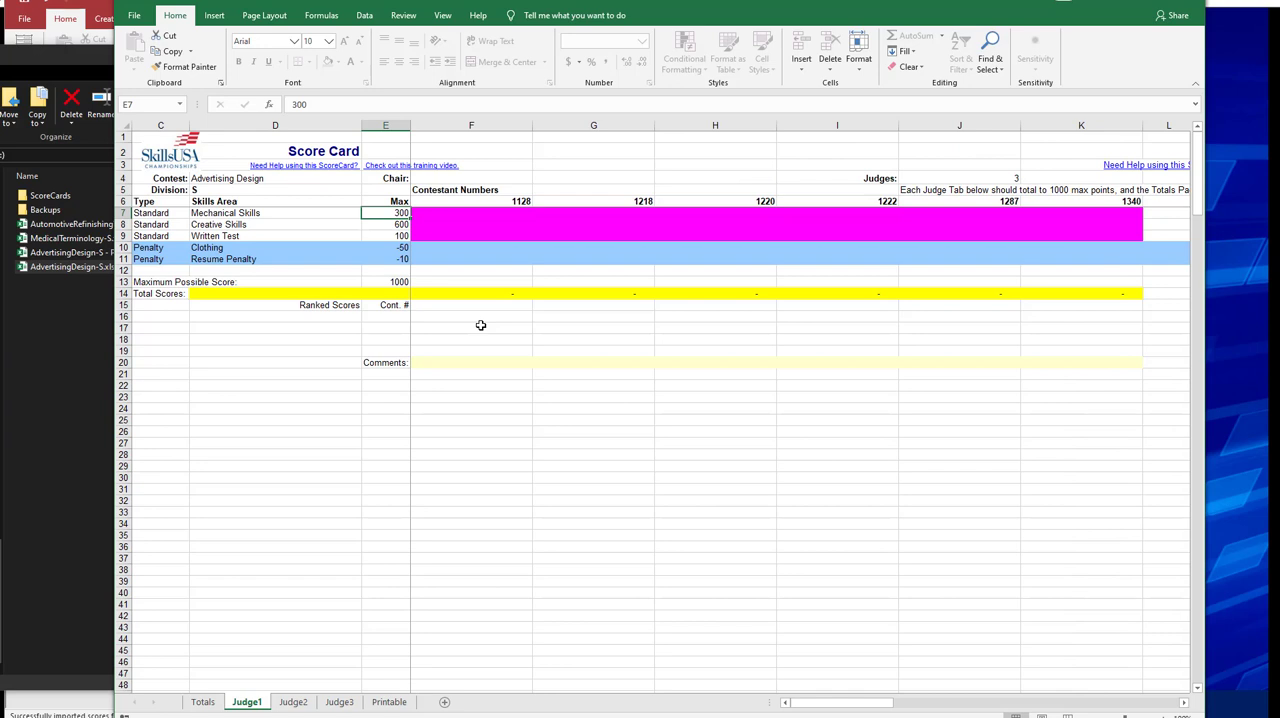
Enter Judge1's scores for the first contestant: Mechanical Skills 284, Creative Skills 547 and Written Test 95.
key(Tab)
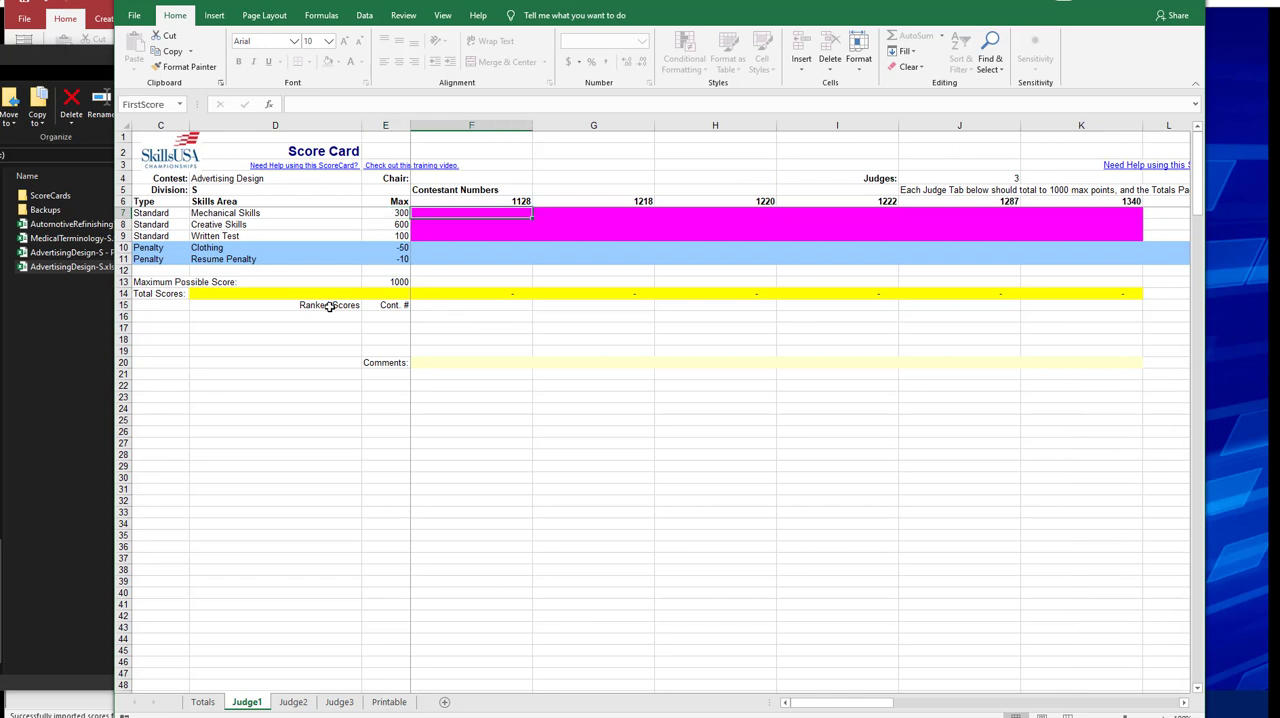
text(284)
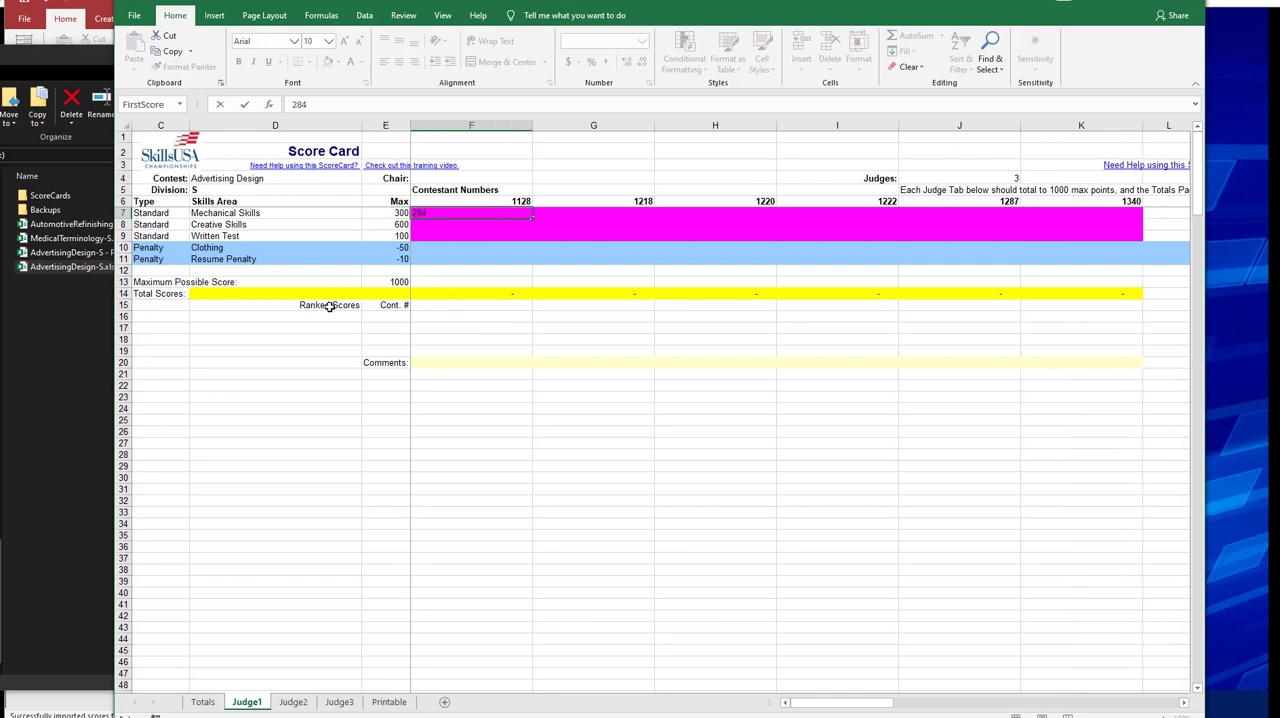
key(Return)
text(547)
key(Return)
text(95)
key(Up)
key(Right)
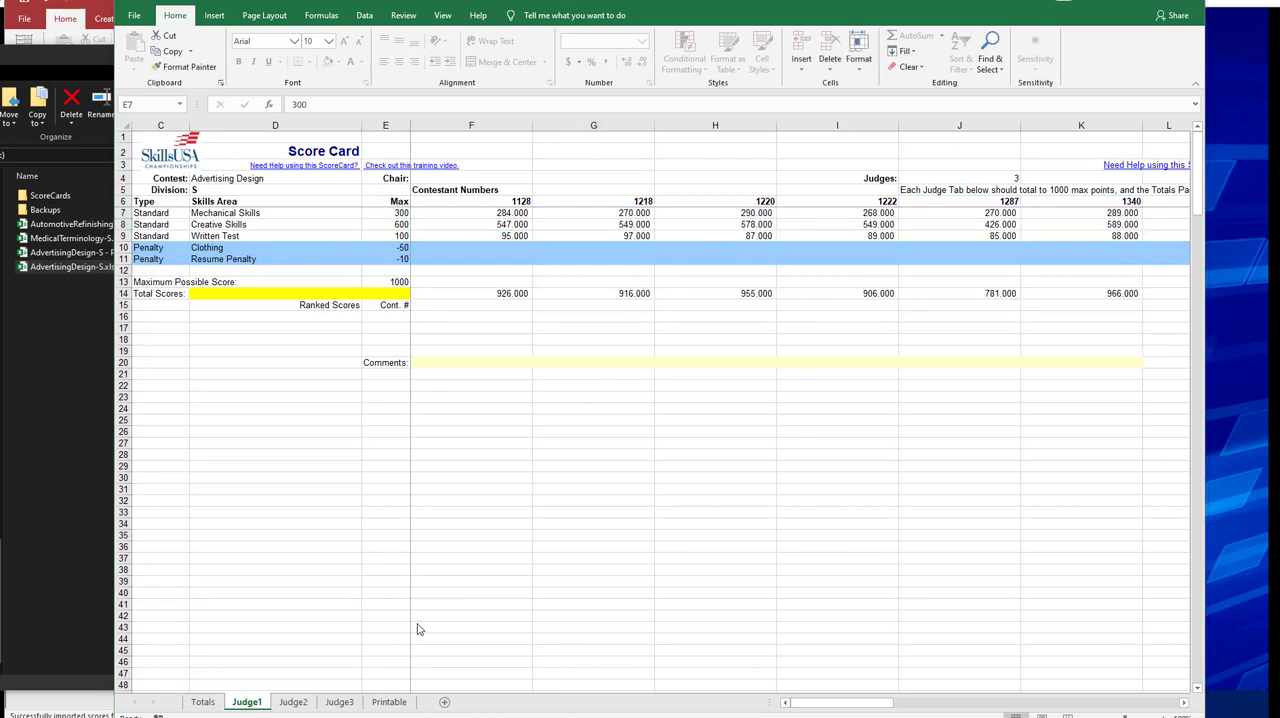
Examine the contestants' total scores and the first, second and third place rankings on the Totals sheet.
click(209, 706)
click(497, 222)
key(Left)
key(Right)
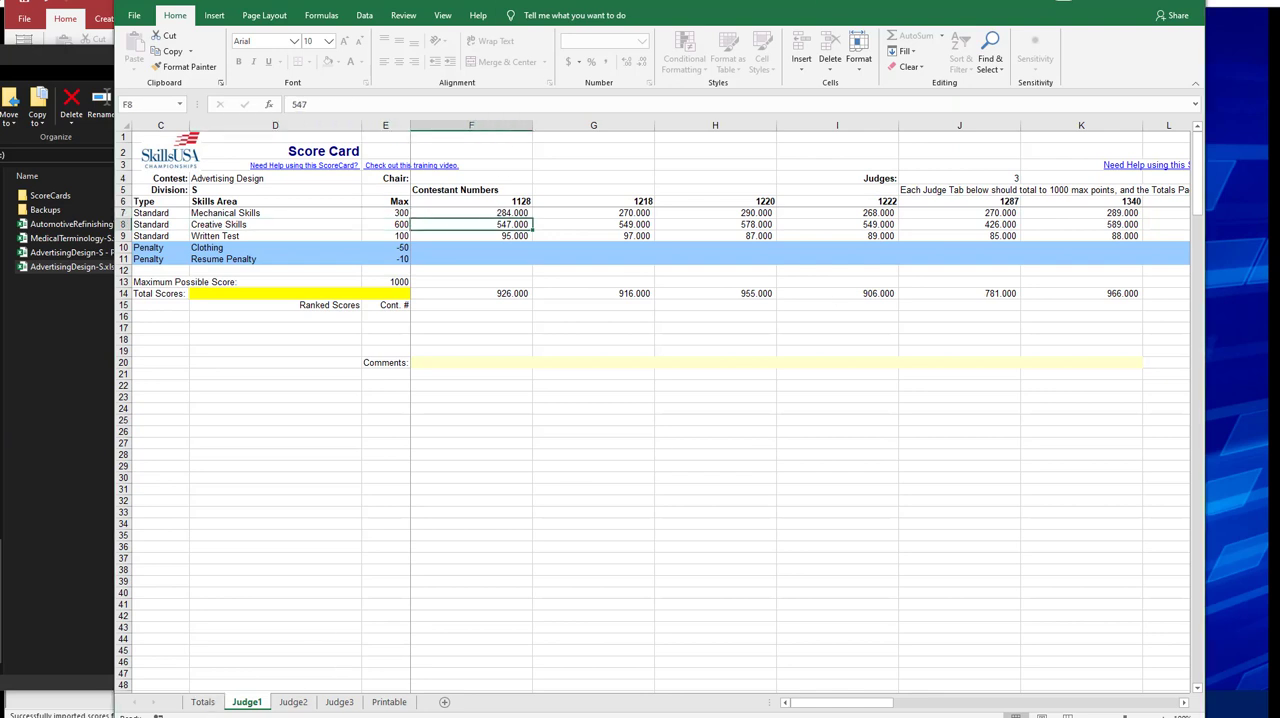
click(203, 704)
click(528, 317)
click(453, 328)
key(Left)
key(Left)
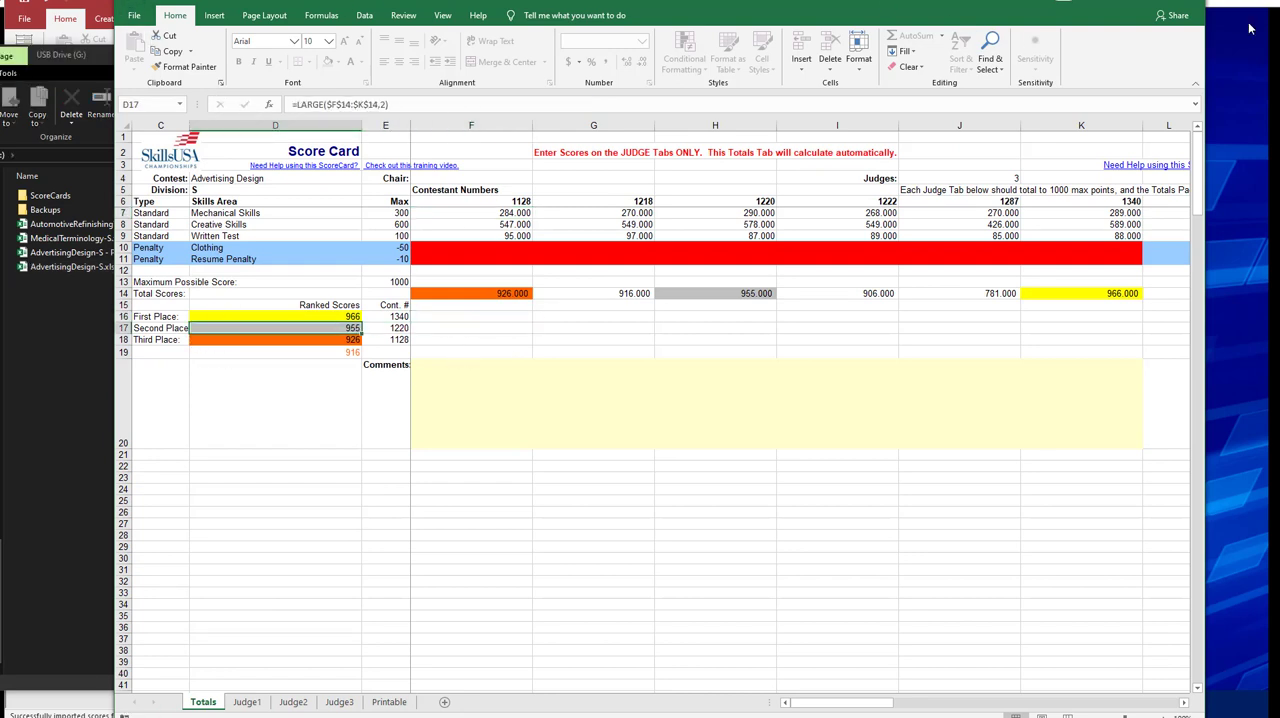
Switch from Excel back to Access, close the Contests form and open the Import ScoreCards screen.
click(1203, 5)
click(1000, 240)
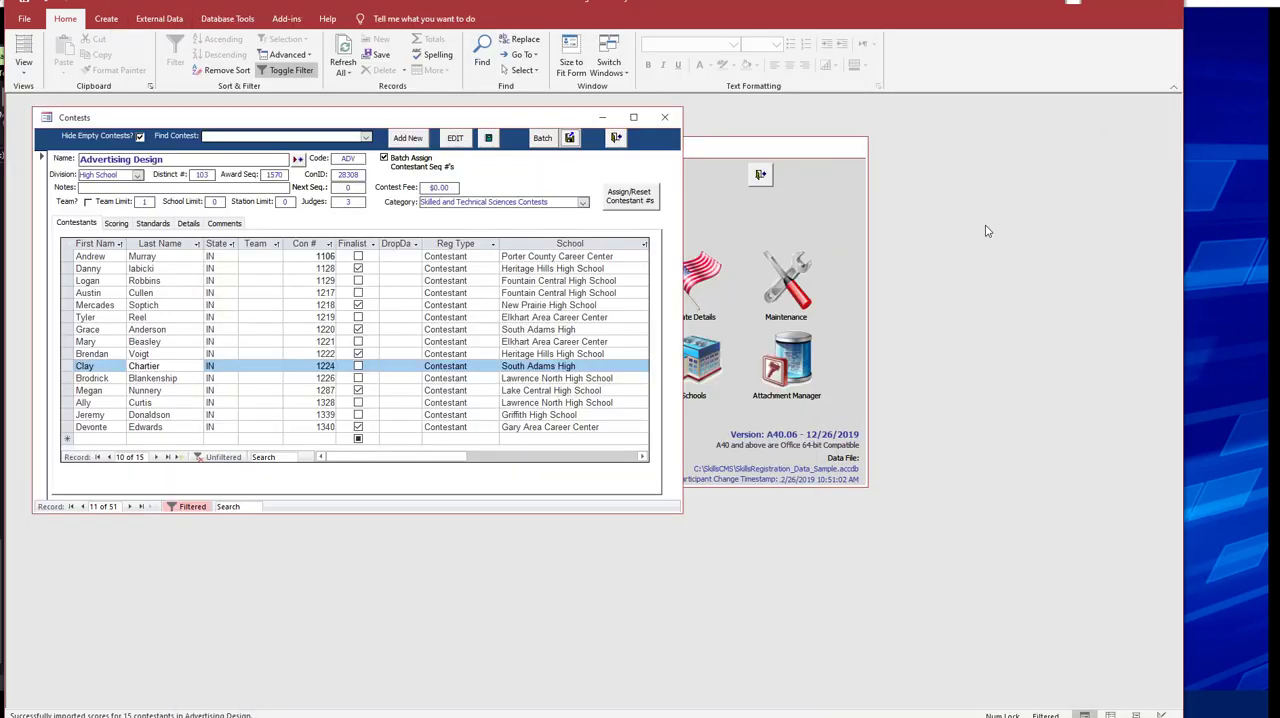
click(617, 140)
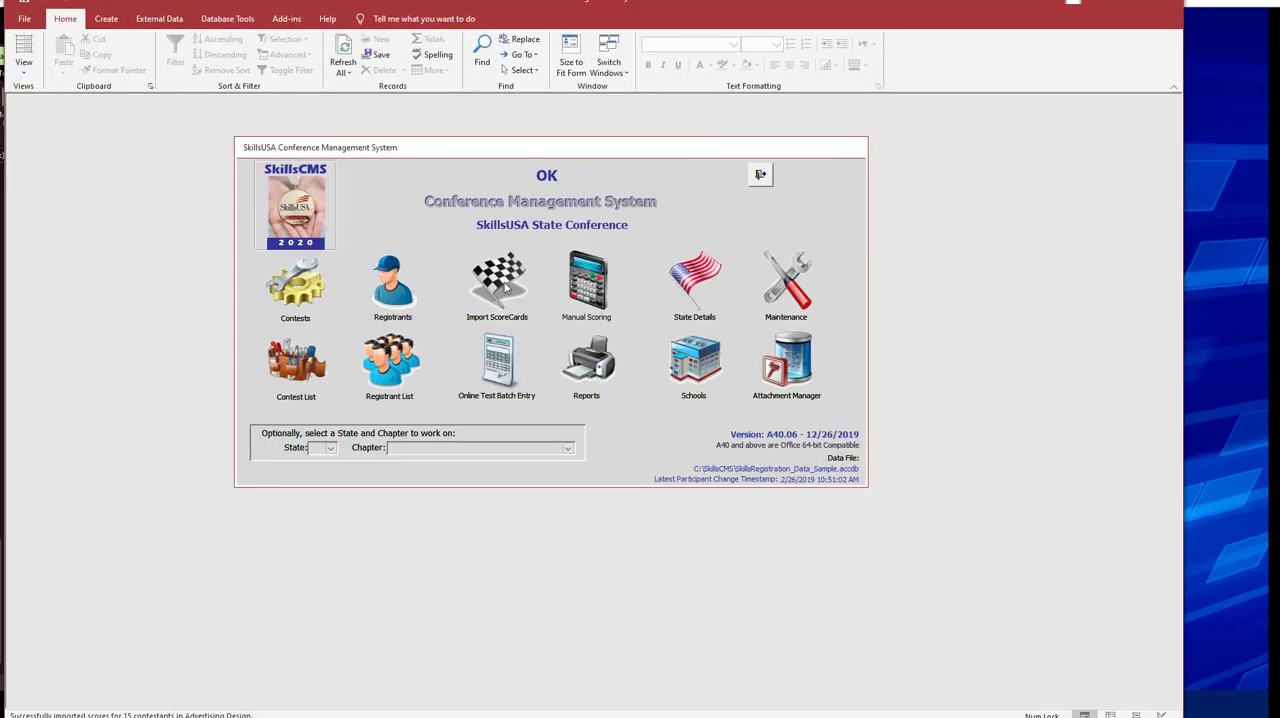
click(503, 285)
Import the finals scores from AdvertisingDesign-S.xlsx on the USB drive, keeping the existing preliminary scores.
click(355, 204)
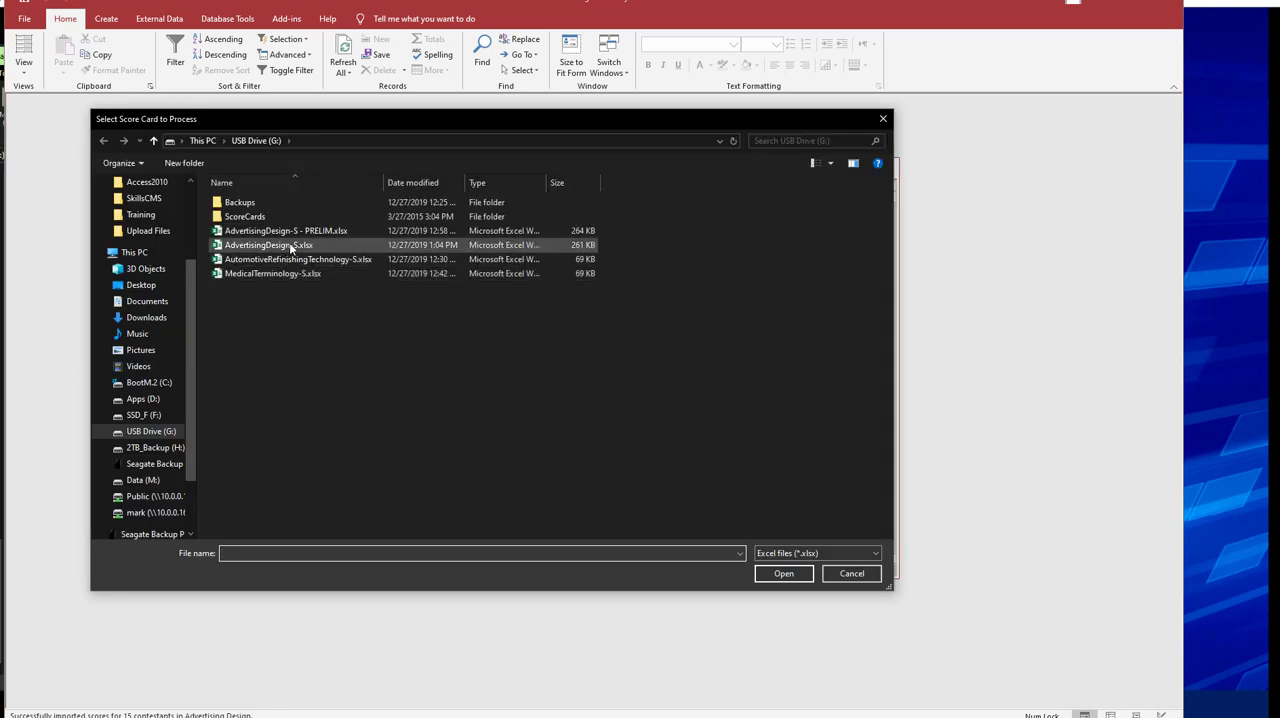
click(291, 234)
click(285, 246)
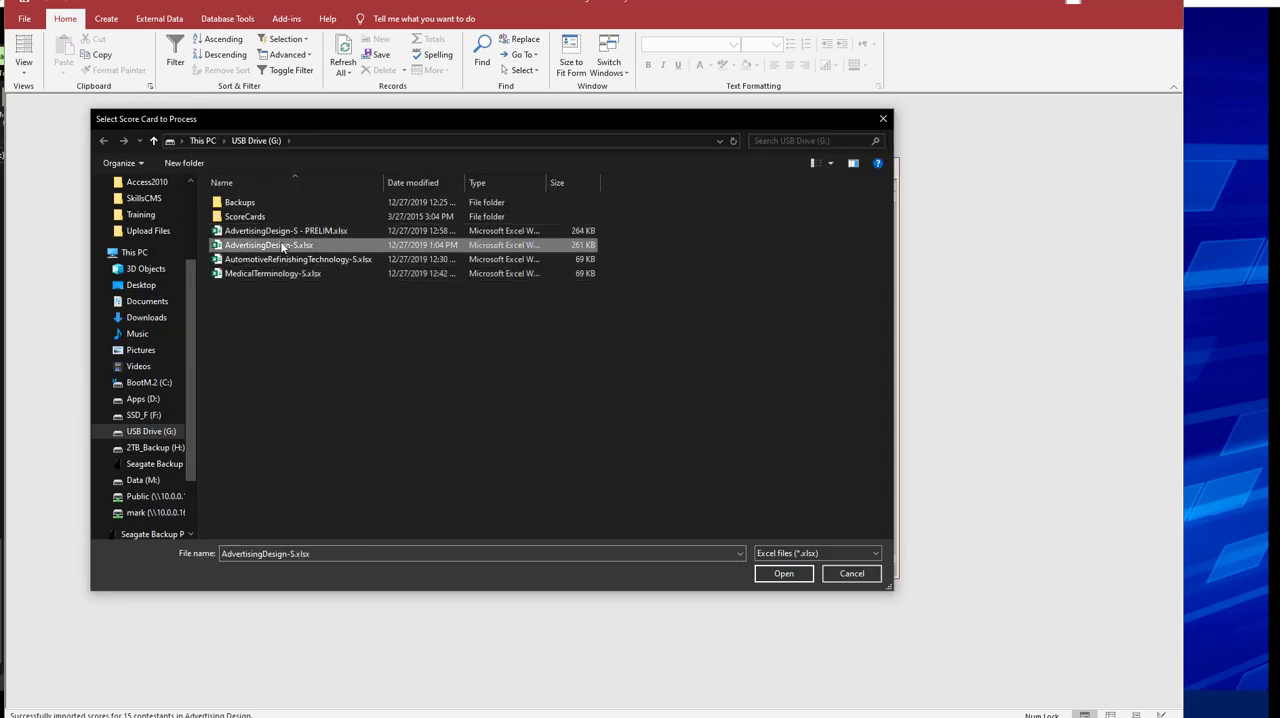
click(786, 573)
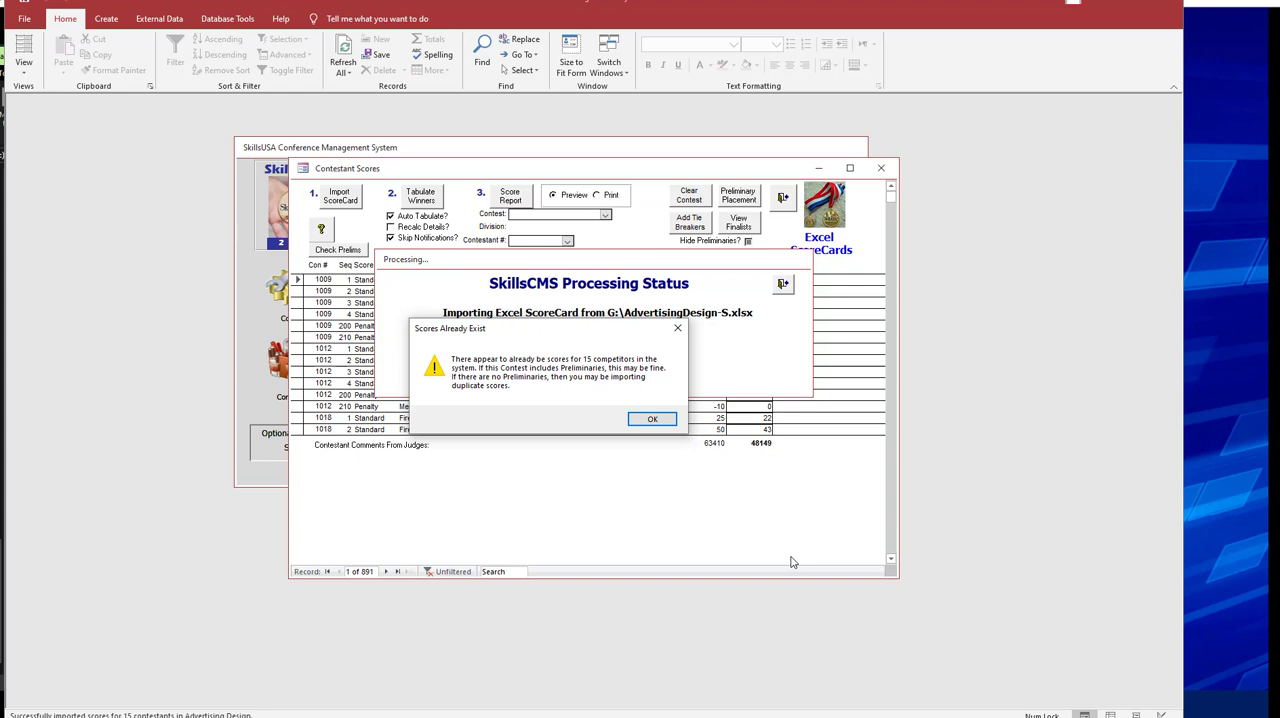
click(660, 418)
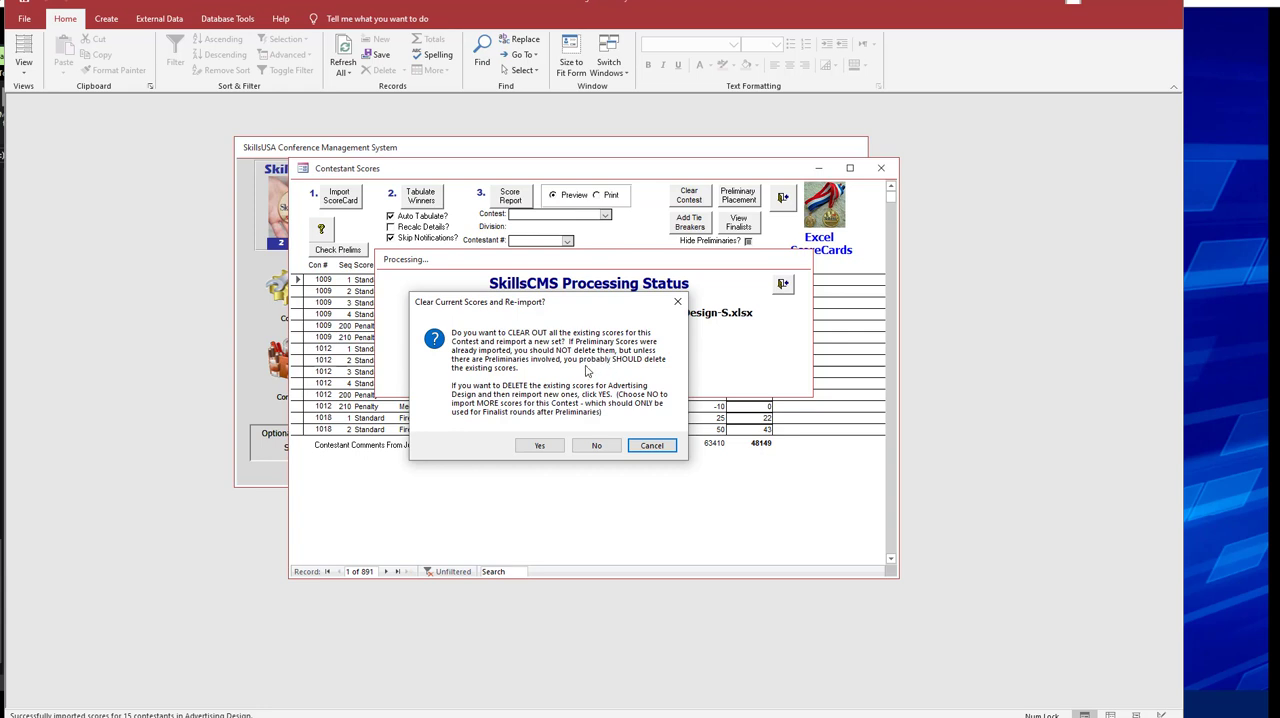
click(597, 447)
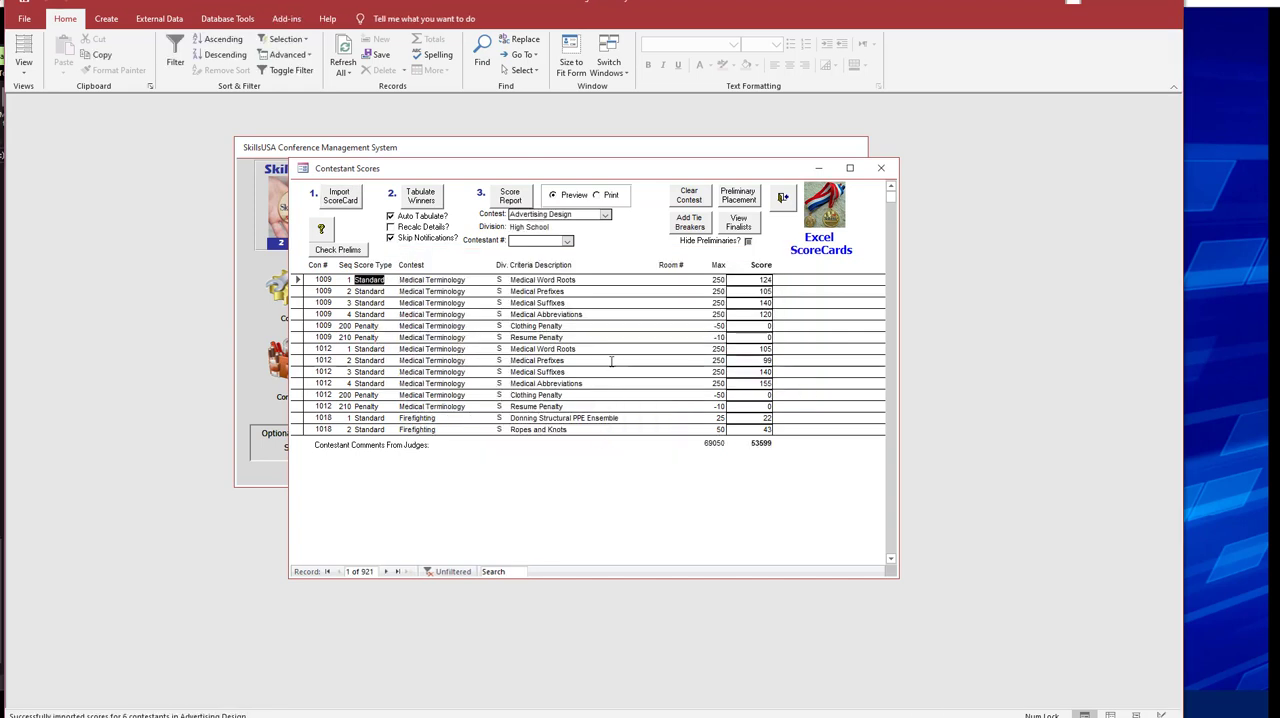
Preview the Advertising Design score report, enlarging it to examine the ranks, total scores and percentages, and close it.
click(511, 196)
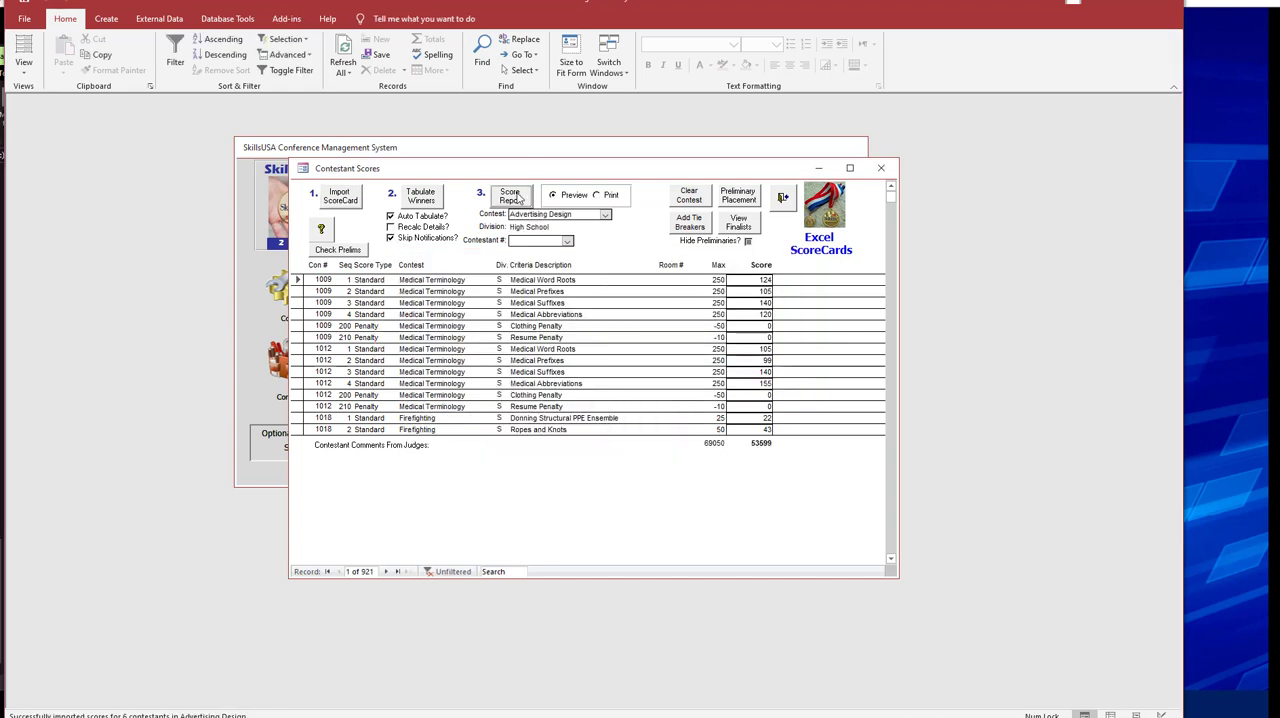
click(148, 236)
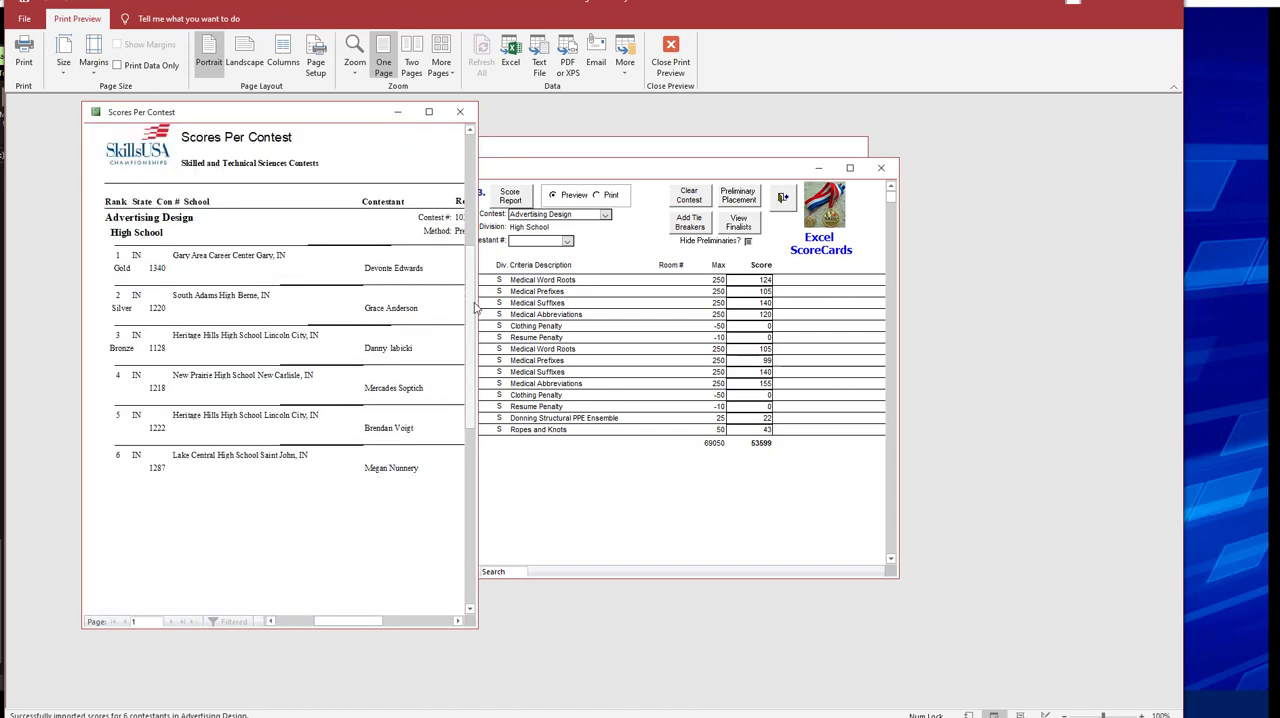
drag(477, 298, 629, 293)
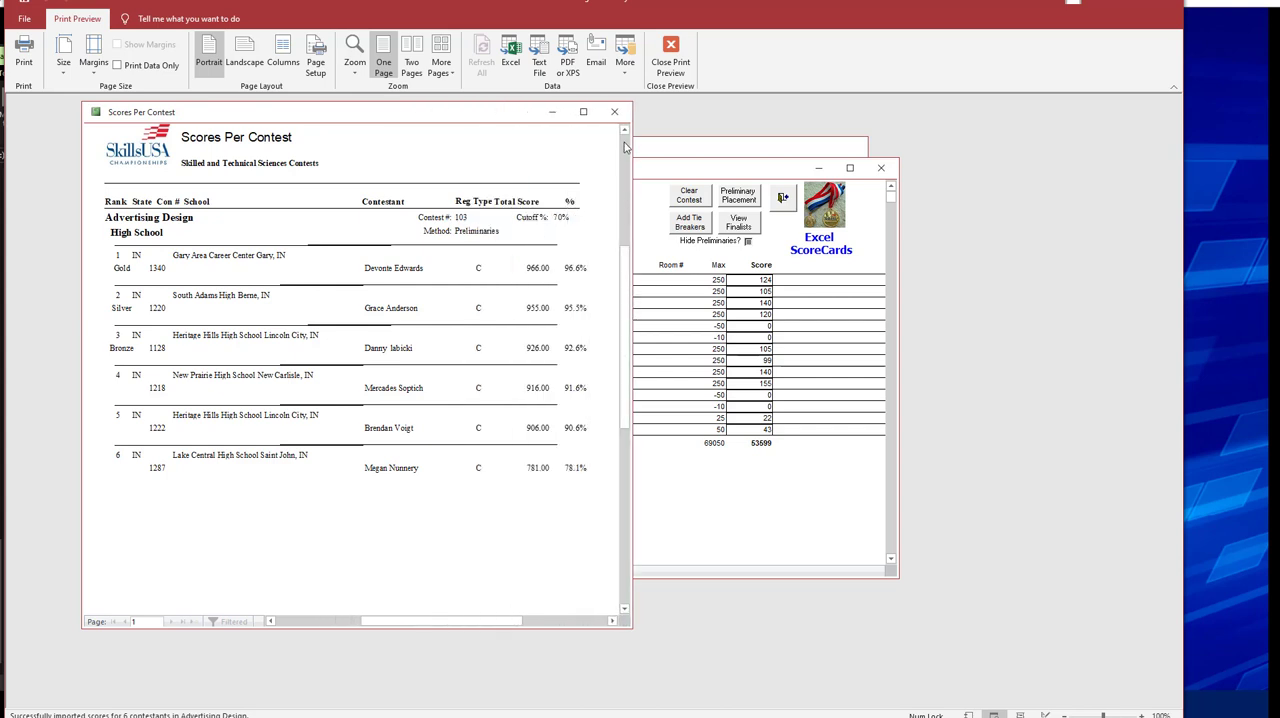
click(614, 111)
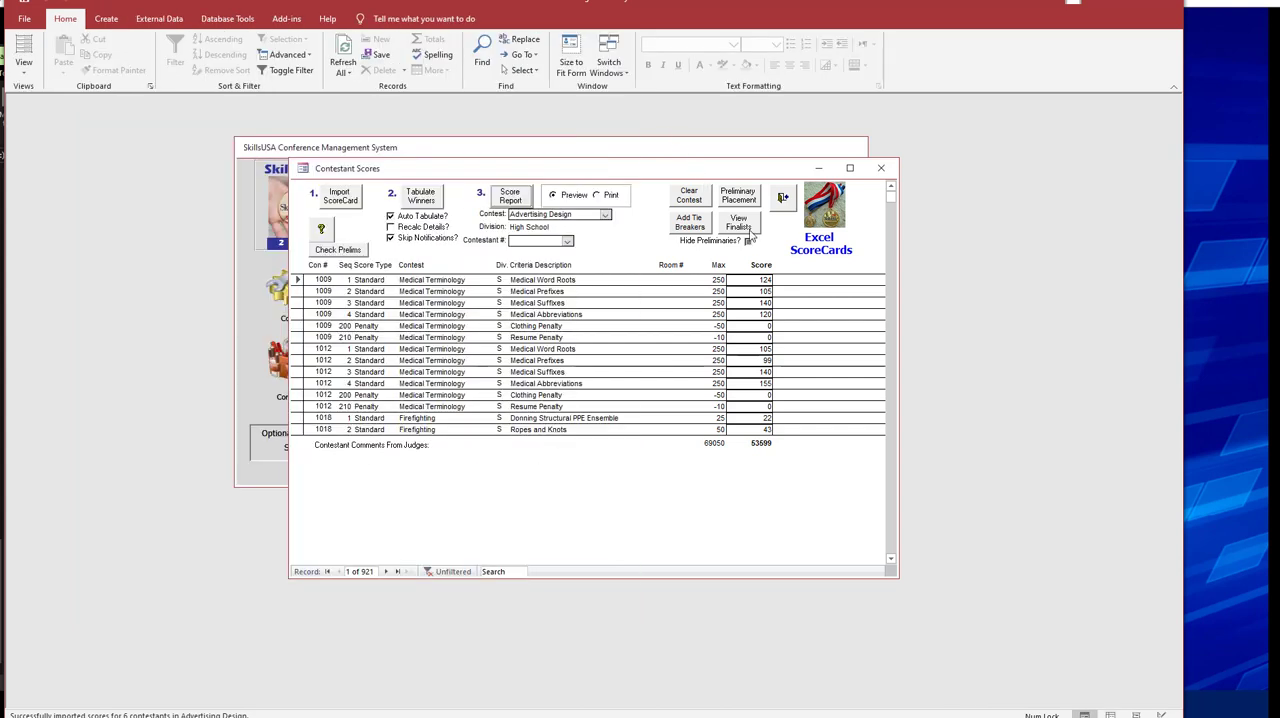
View the Advertising Design finalists posting, compare it with the score report's ranking, and close both reports.
click(740, 222)
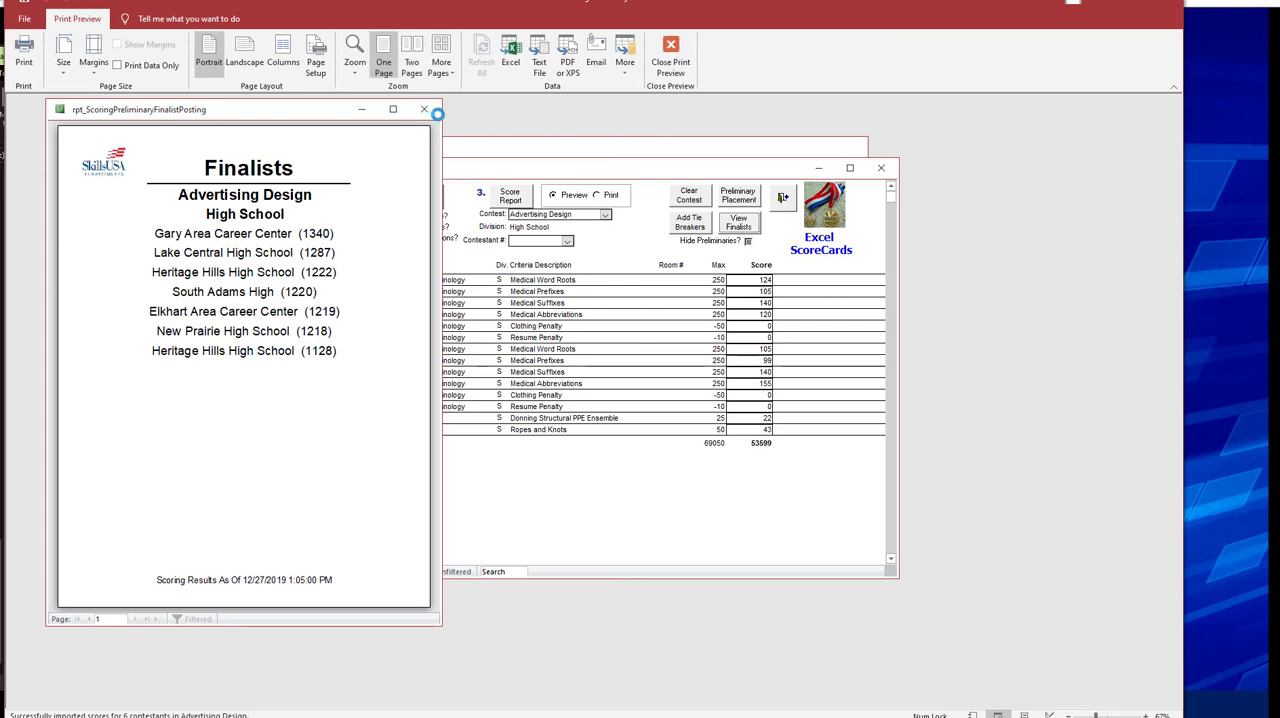
click(426, 111)
click(510, 197)
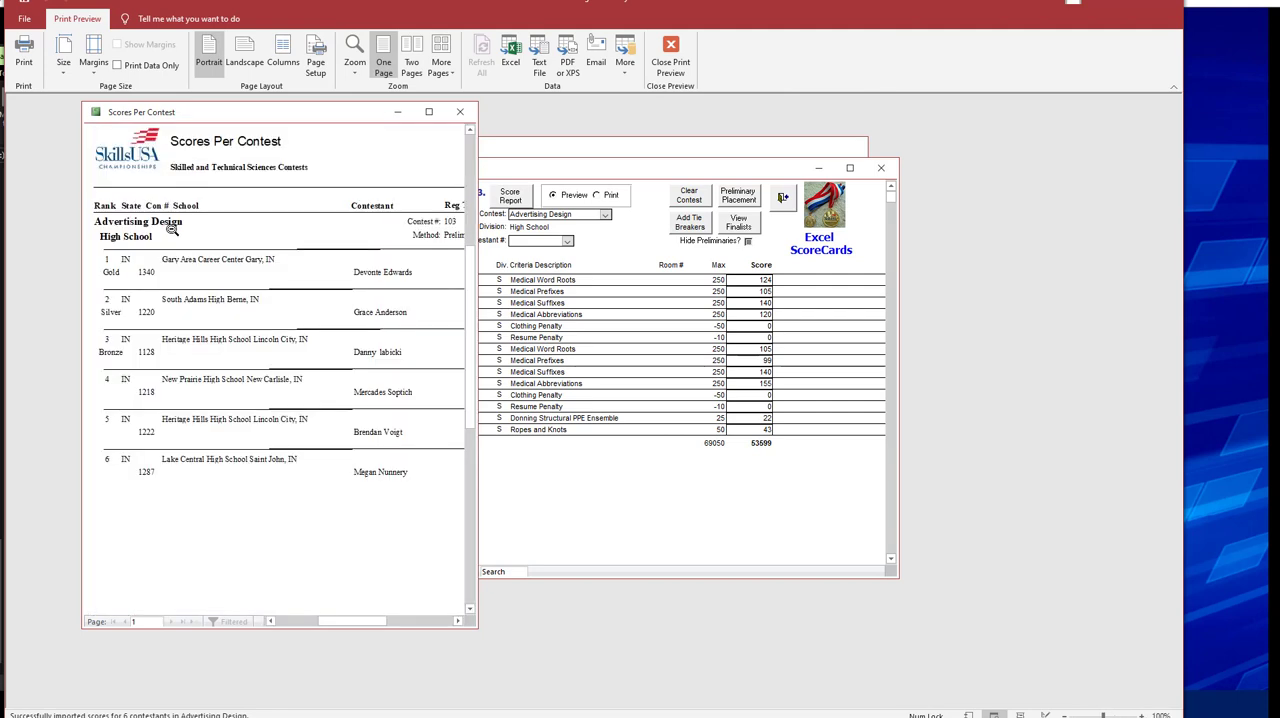
click(460, 111)
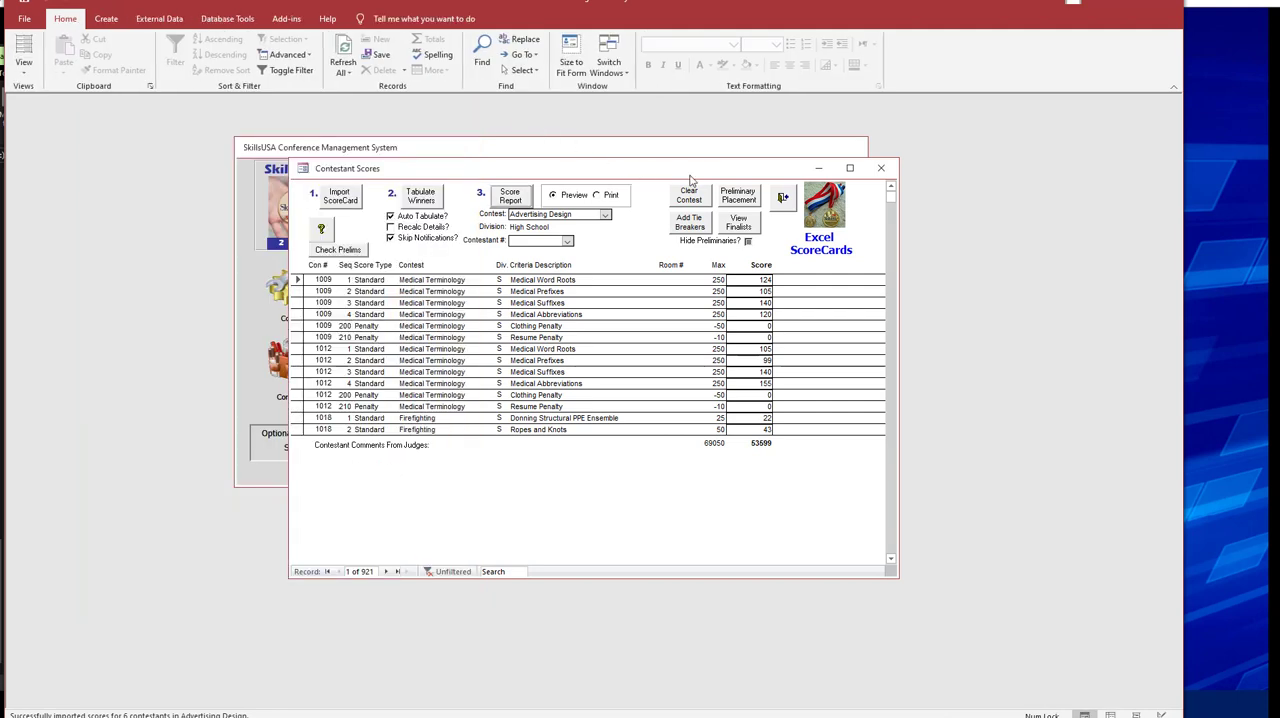